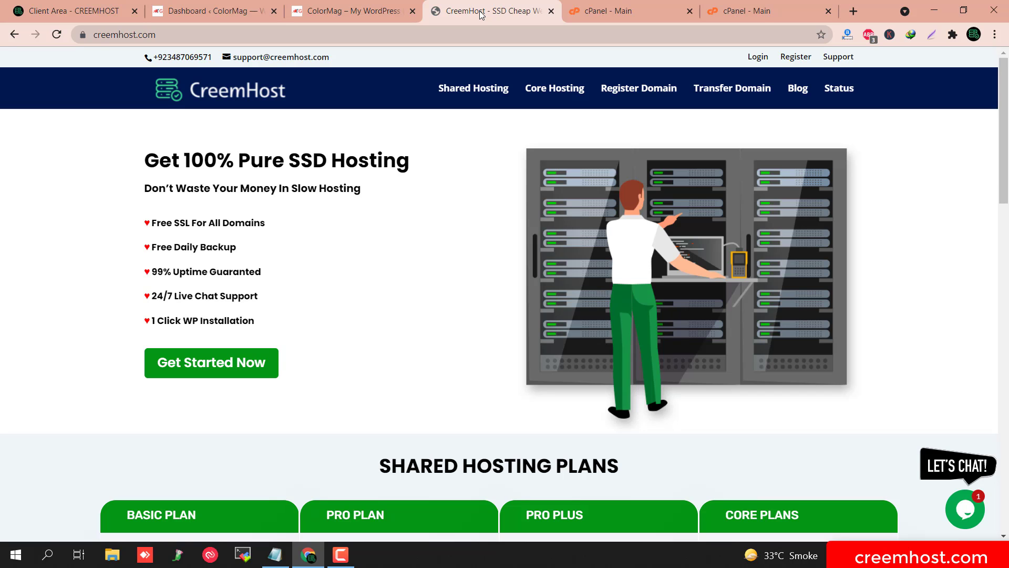
Switch from the CreemHost homepage to the creemhostdns.com cPanel main dashboard.
click(590, 9)
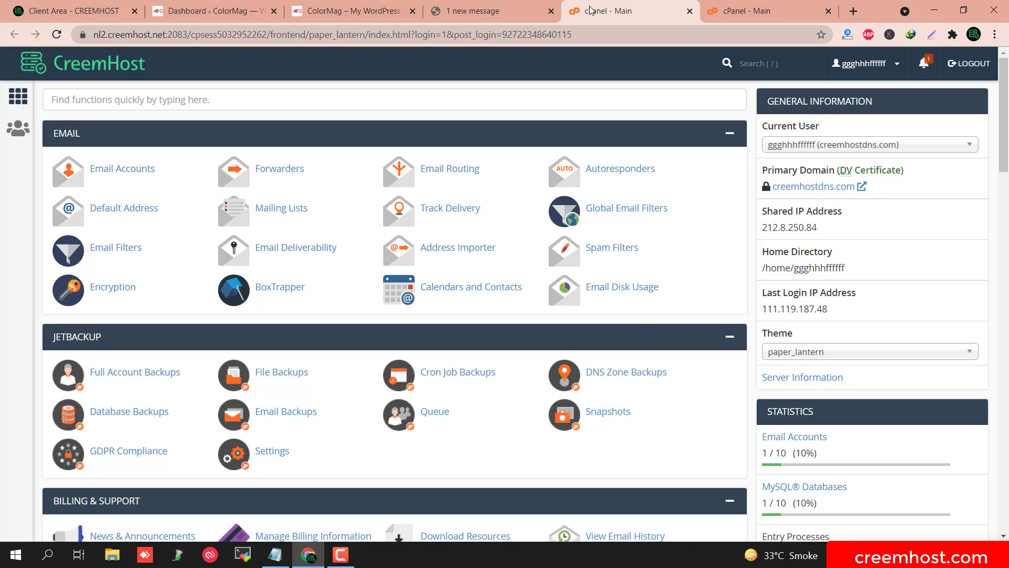
Create subdomain 'mg' on creemhostdns.com with document root mg.creemhostdns.com.
click(333, 101)
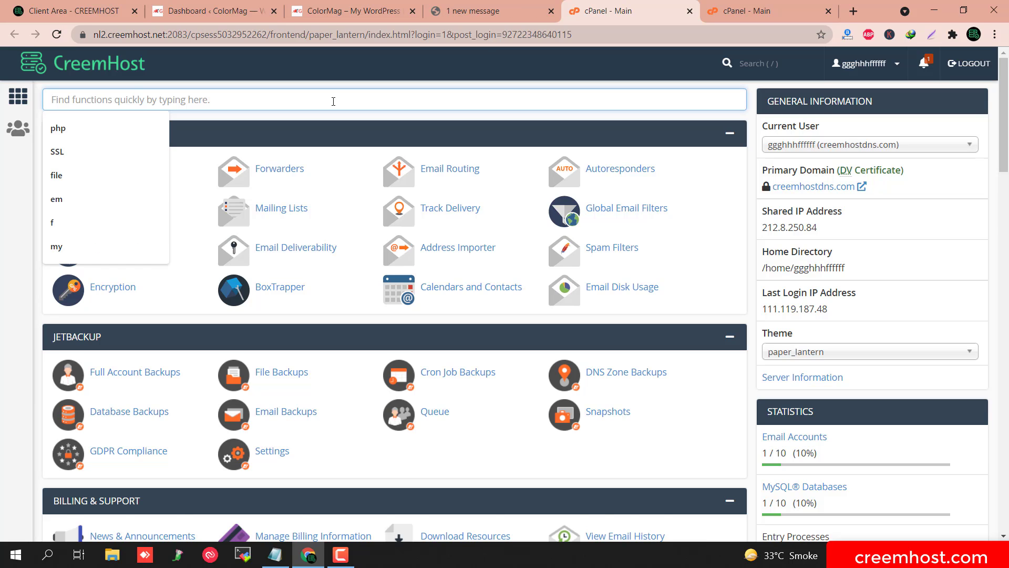
text(sub)
click(274, 261)
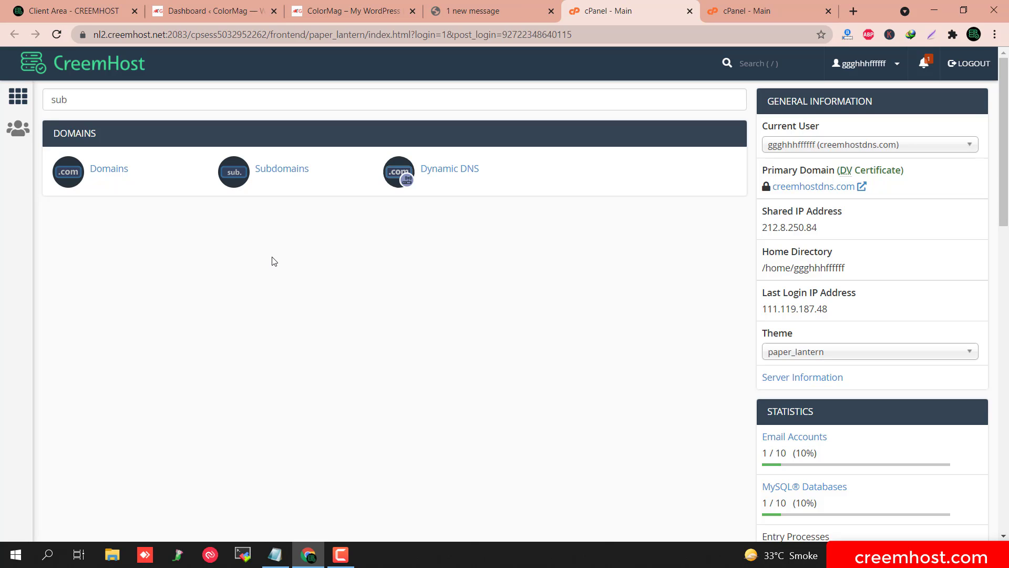
click(277, 177)
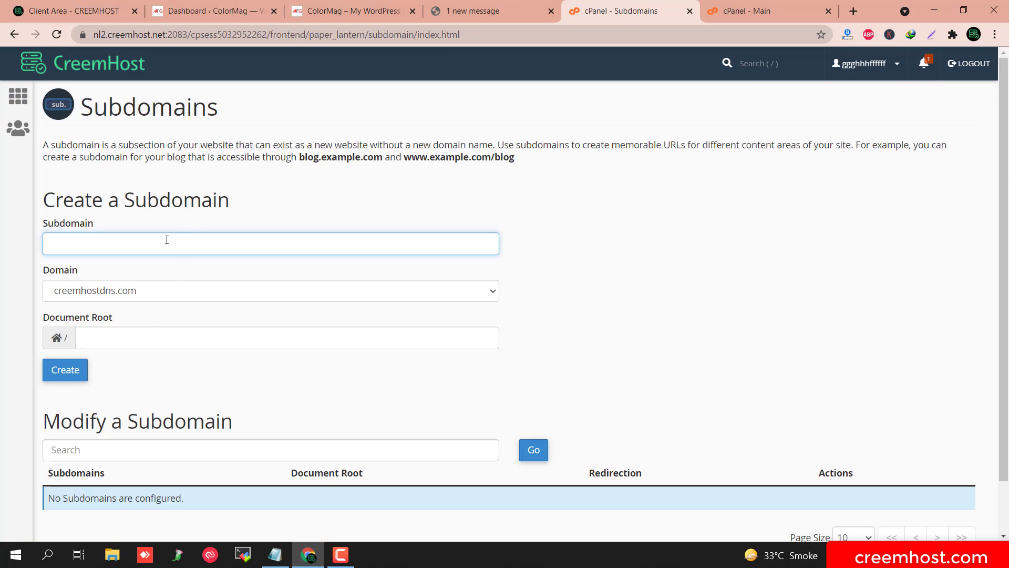
click(166, 239)
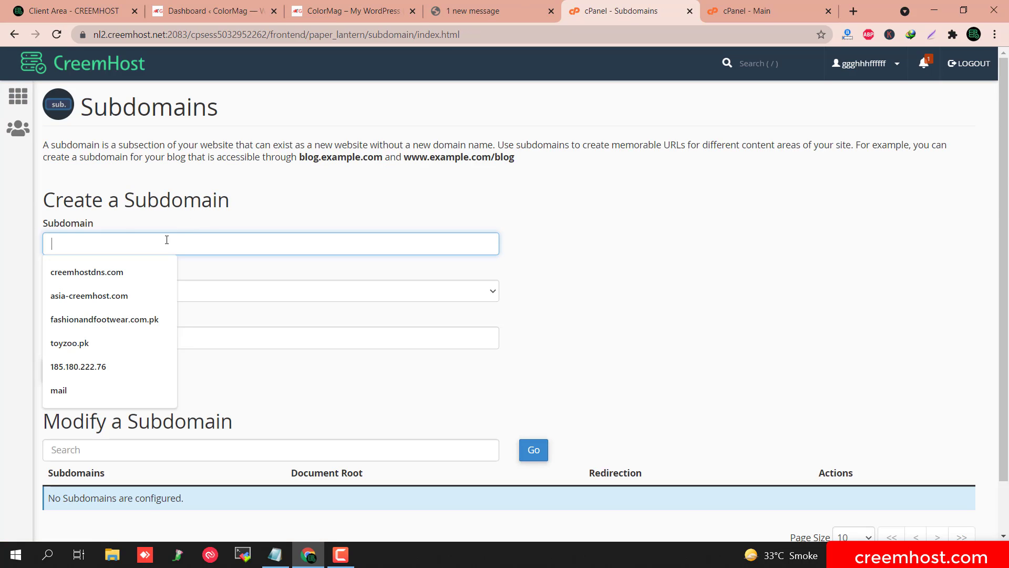
text(mg)
click(636, 267)
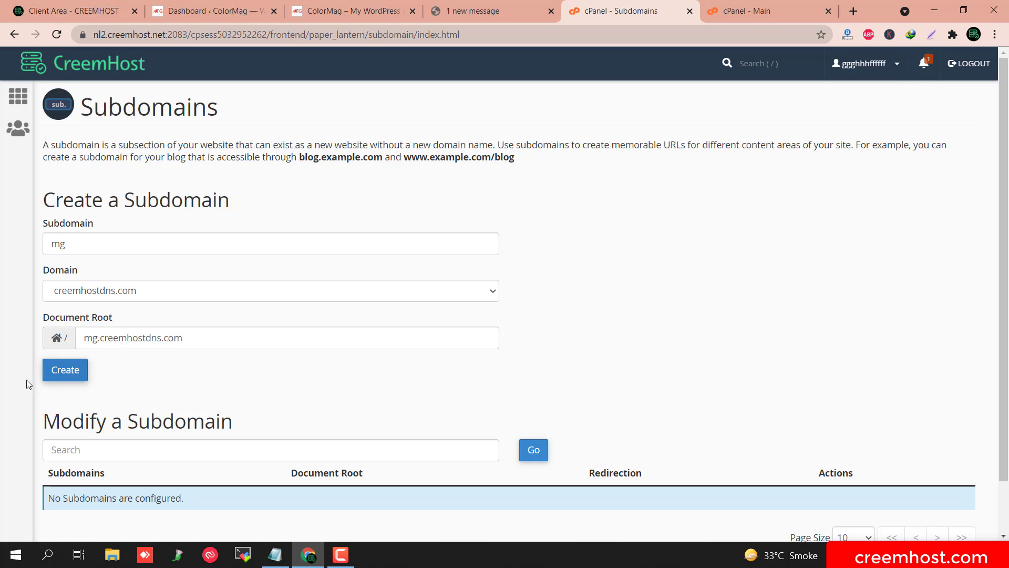
click(65, 376)
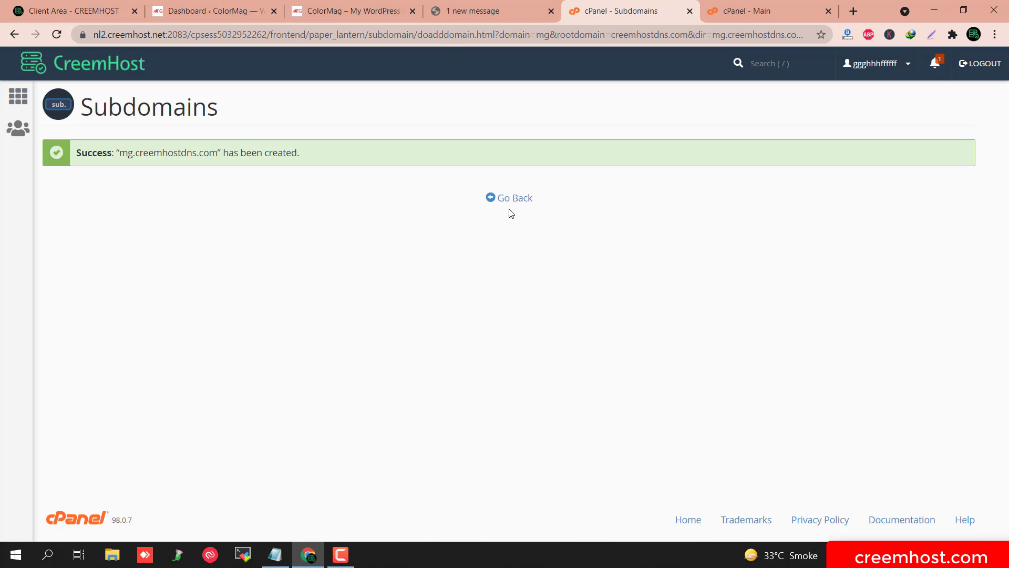
Return to the cPanel home page and search the functions for 'zone'.
click(514, 201)
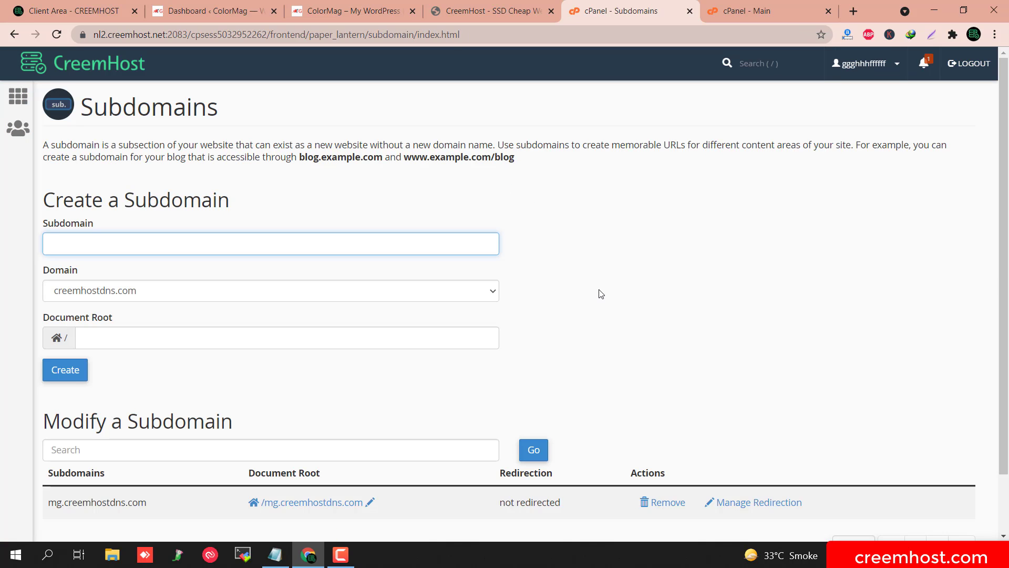
click(85, 69)
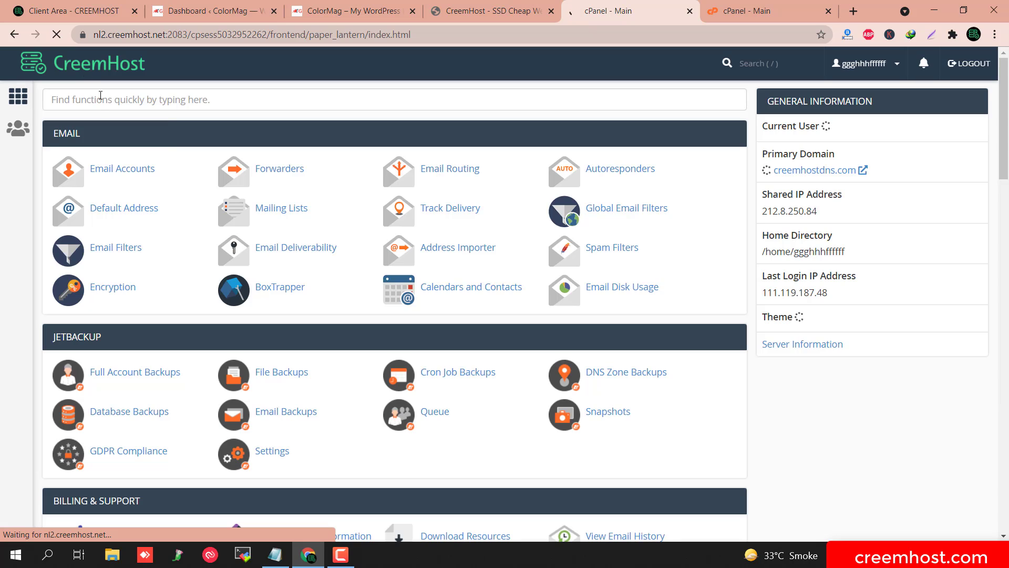
click(98, 105)
text(zone)
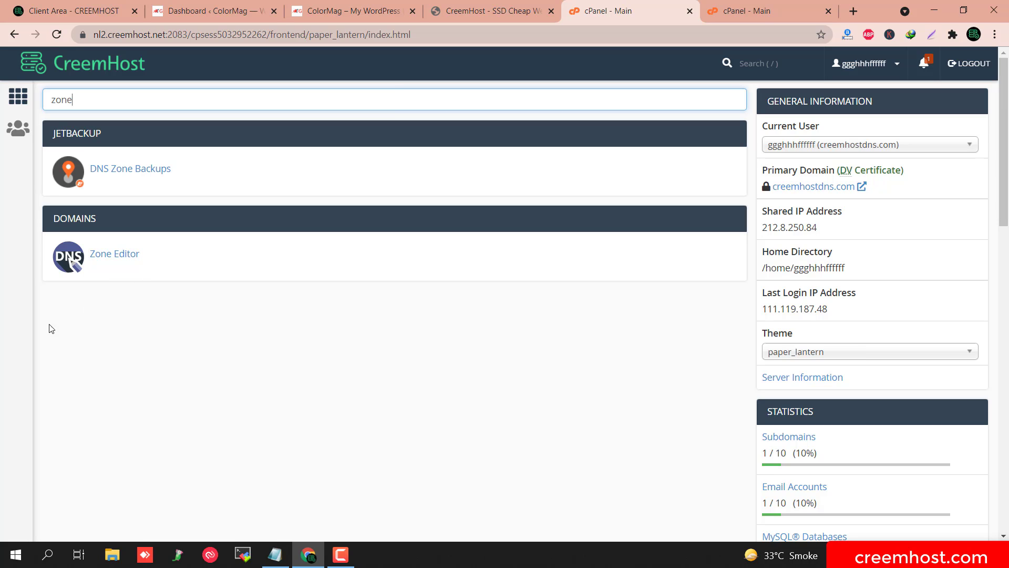
Open creemhostdns.com's zone records and find the mg A record pointing to 212.8.250.84.
click(103, 266)
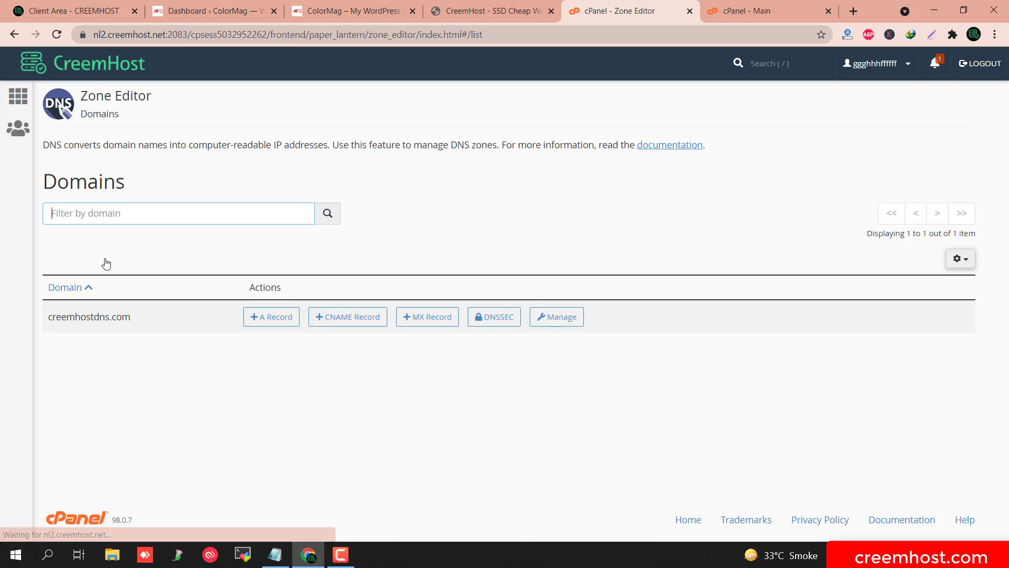
click(563, 321)
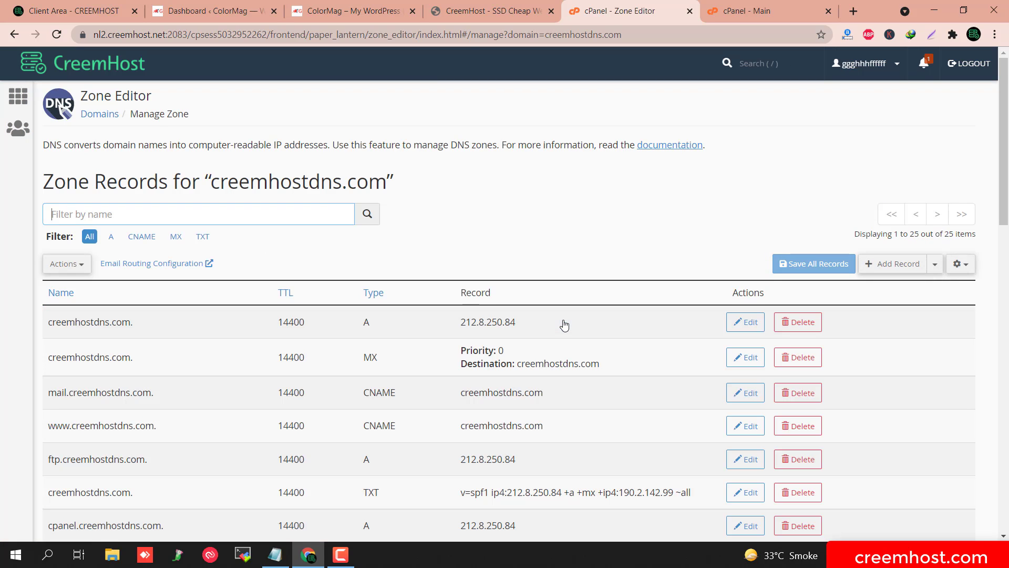
drag(1004, 187, 978, 410)
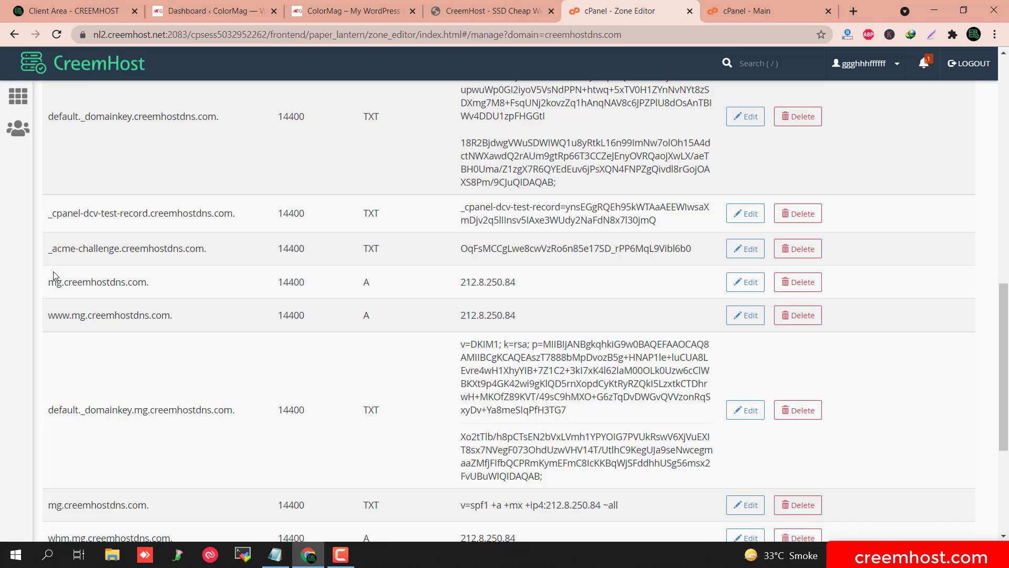
drag(47, 283, 152, 291)
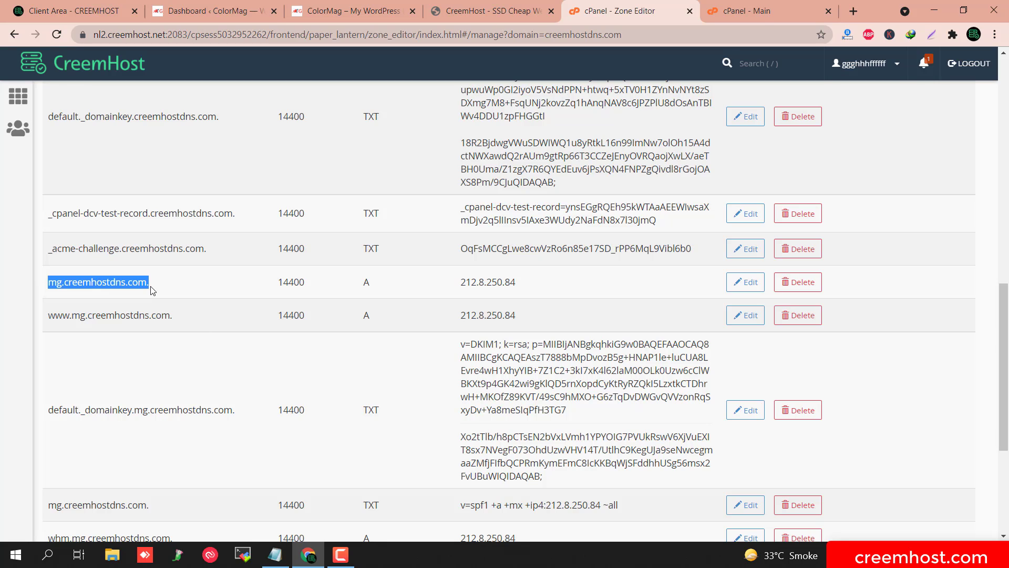
drag(527, 283, 449, 284)
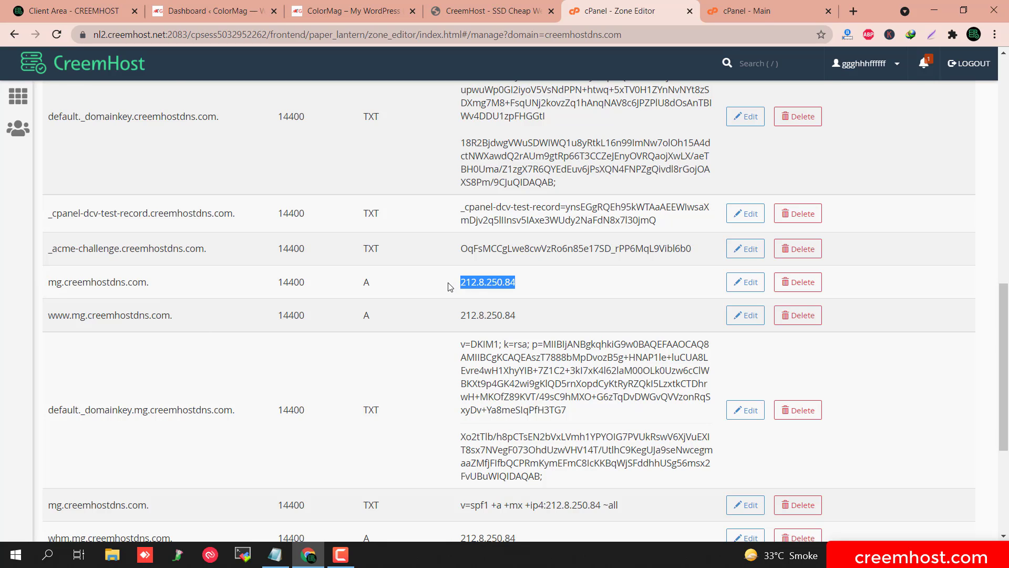
Check the account's shared IP on cPanel home in a new tab, then return.
right_click(140, 63)
click(163, 72)
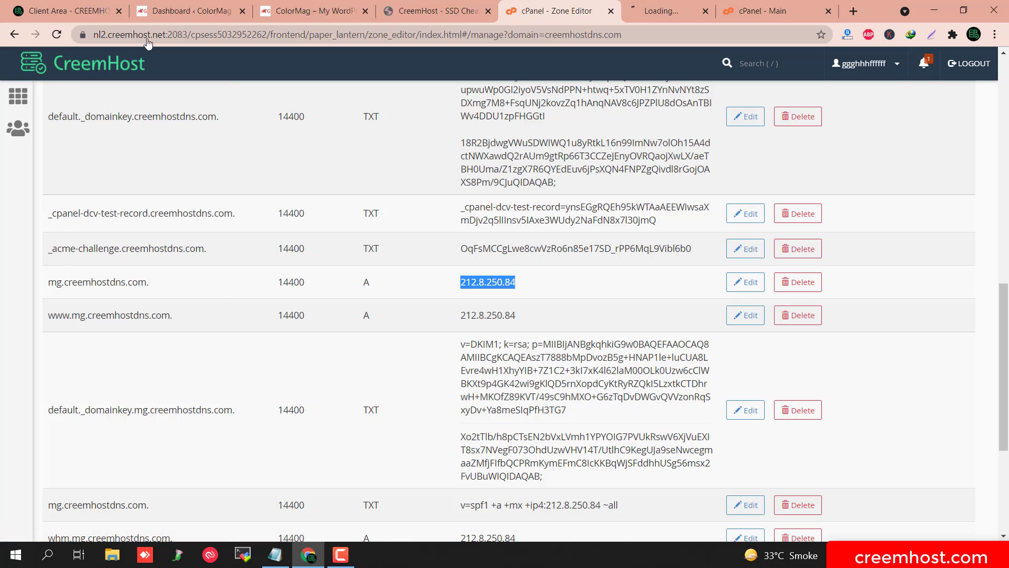
click(662, 11)
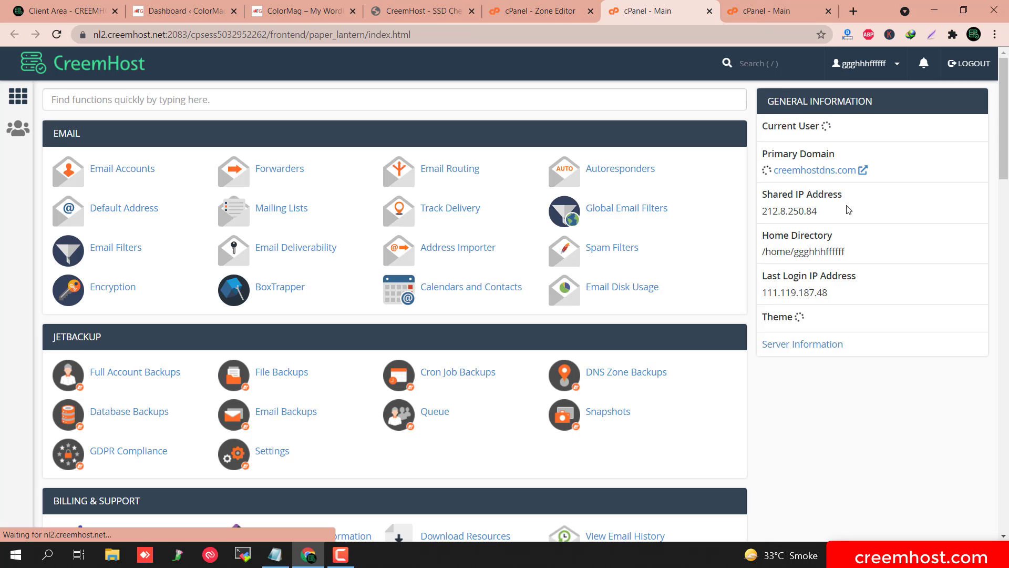
drag(768, 100, 828, 211)
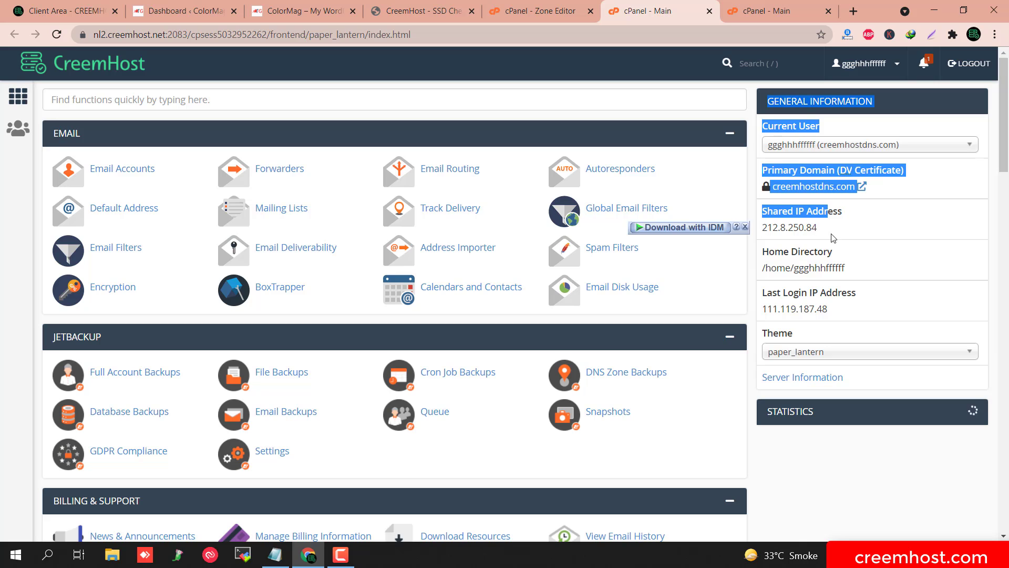
click(536, 13)
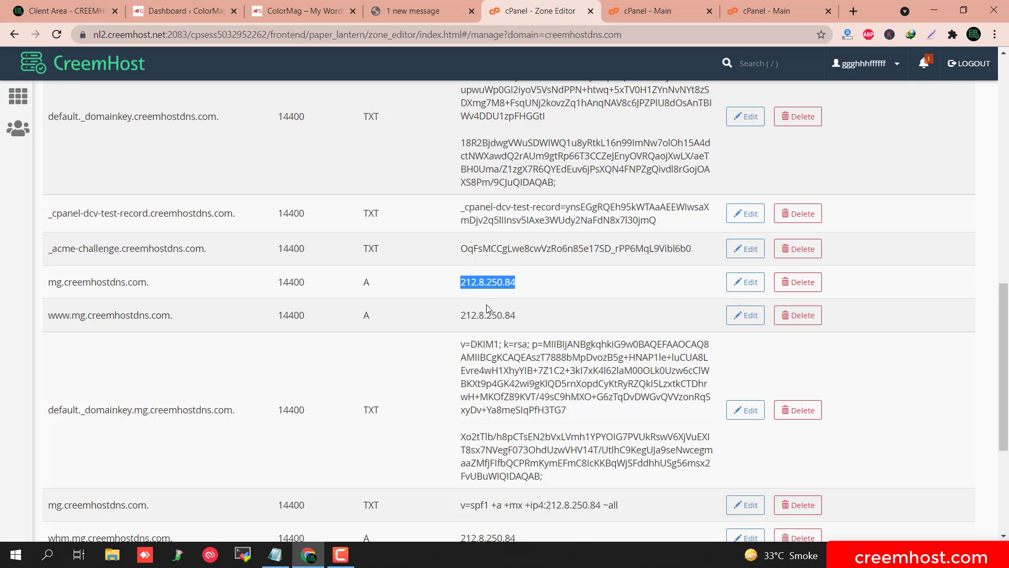
On the new hosting account, create subdomain 'mg' on creemhostdns.com.
click(760, 16)
click(344, 97)
text(sub)
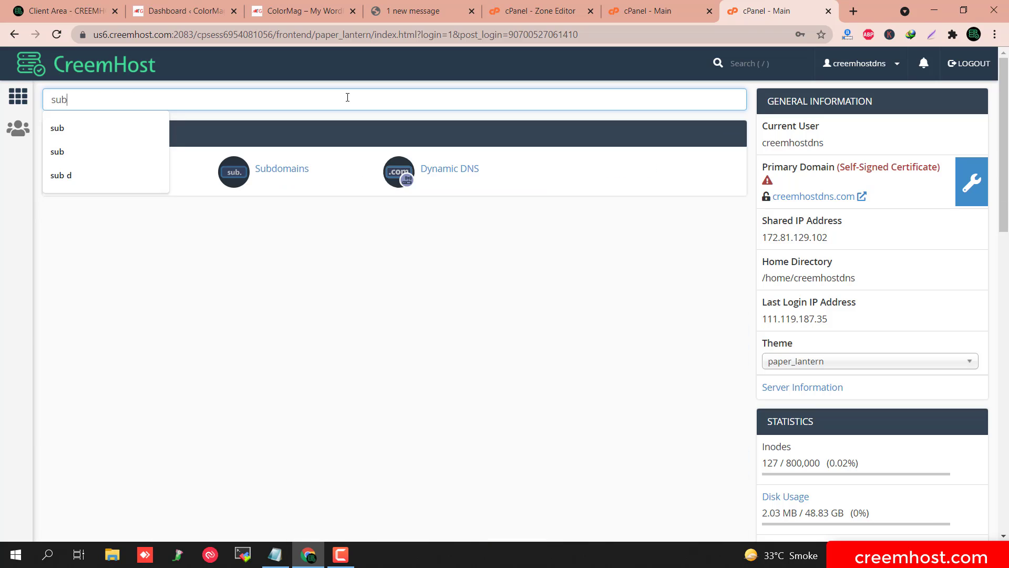
click(297, 169)
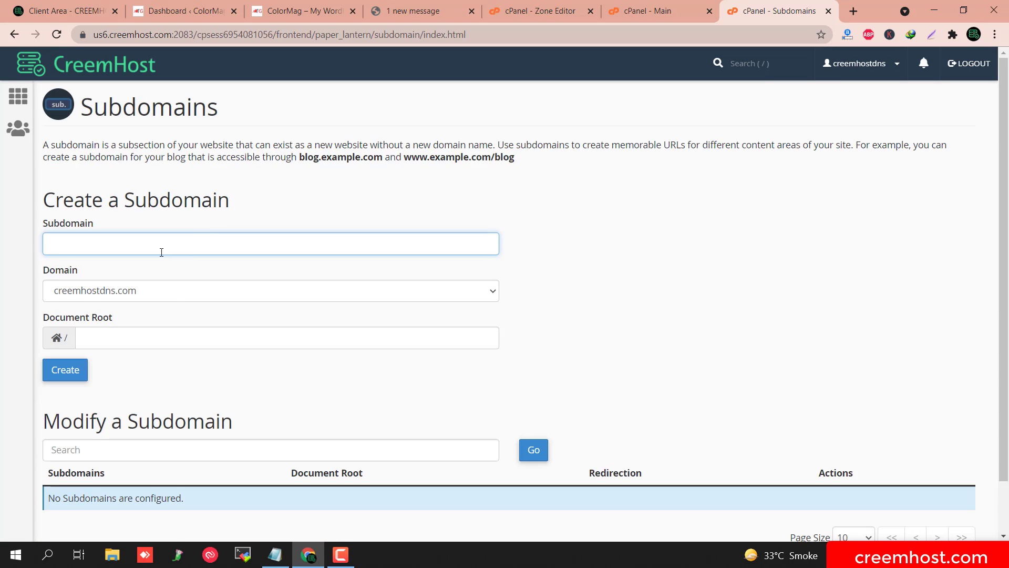
text(mg)
click(499, 330)
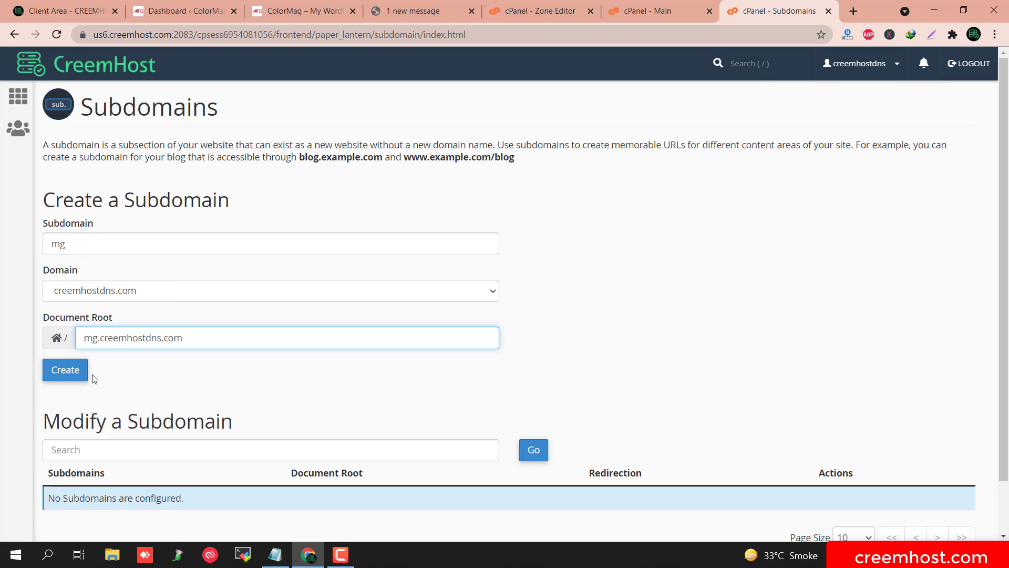
click(75, 379)
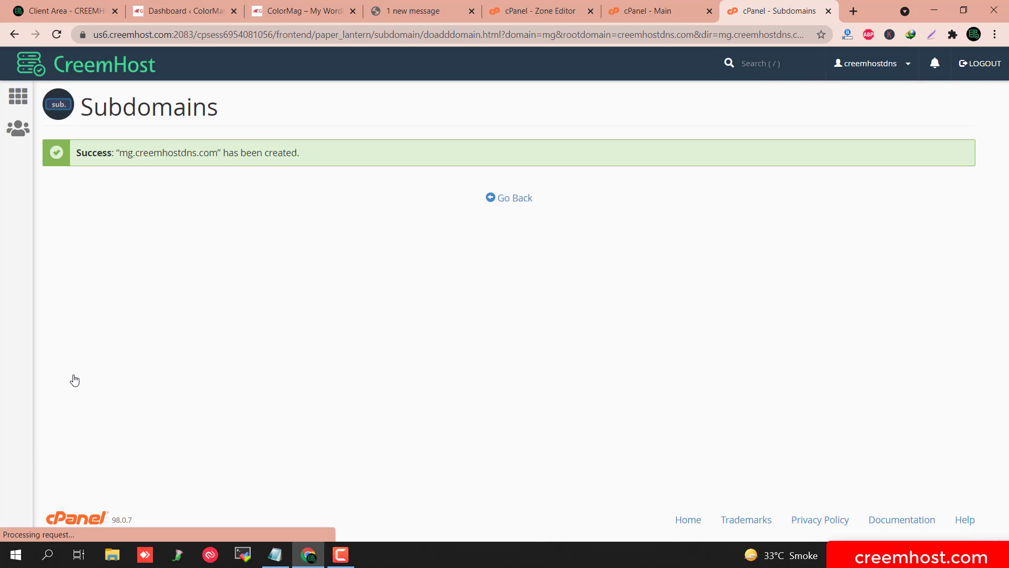
Copy the new account's shared IP 172.81.129.102 from the home page.
click(528, 203)
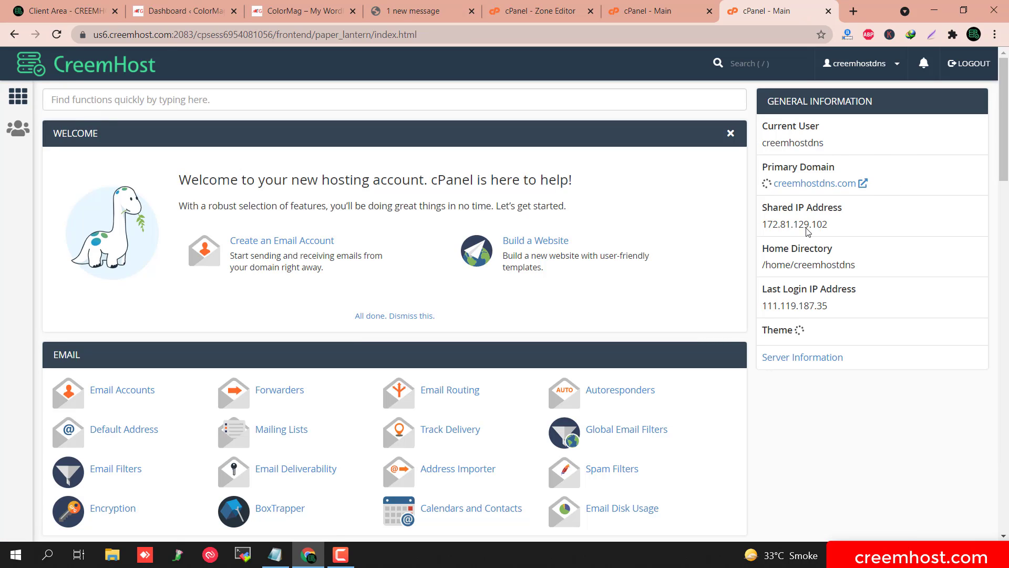
drag(829, 239, 759, 240)
key(ctrl+c)
right_click(763, 239)
click(783, 250)
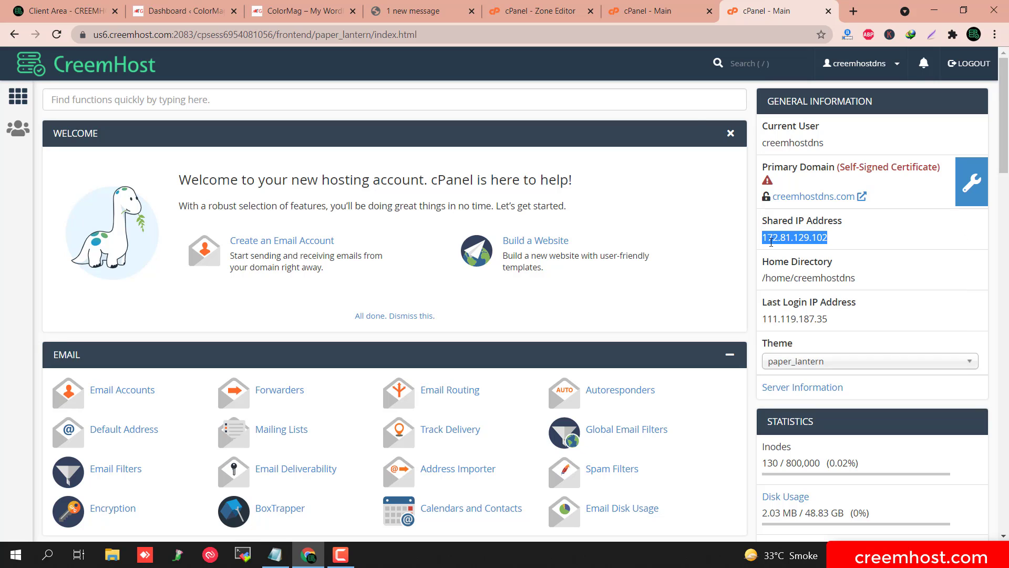
Point the mg.creemhostdns.com A record to 172.81.129.102 and save it.
click(530, 10)
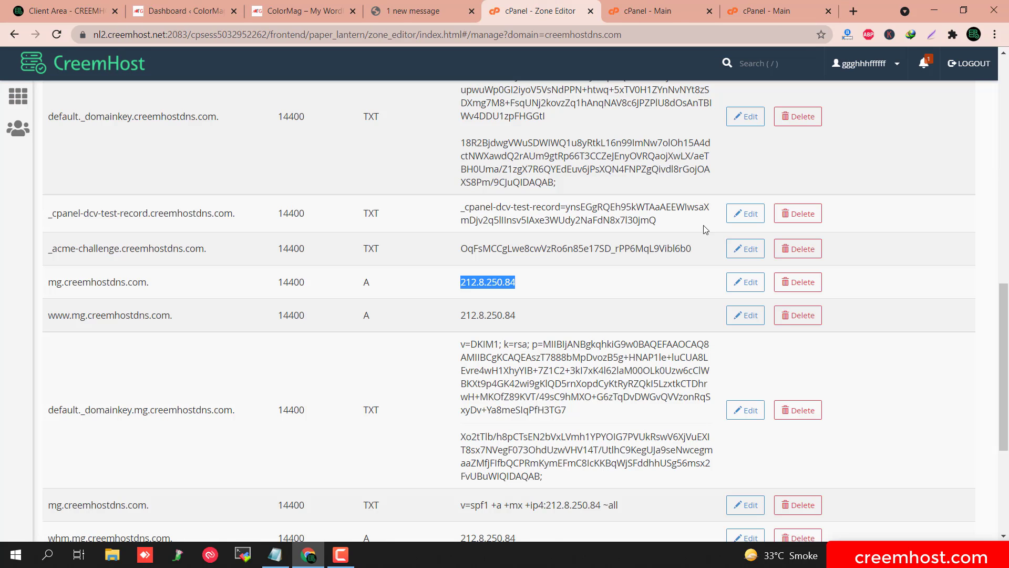
click(758, 290)
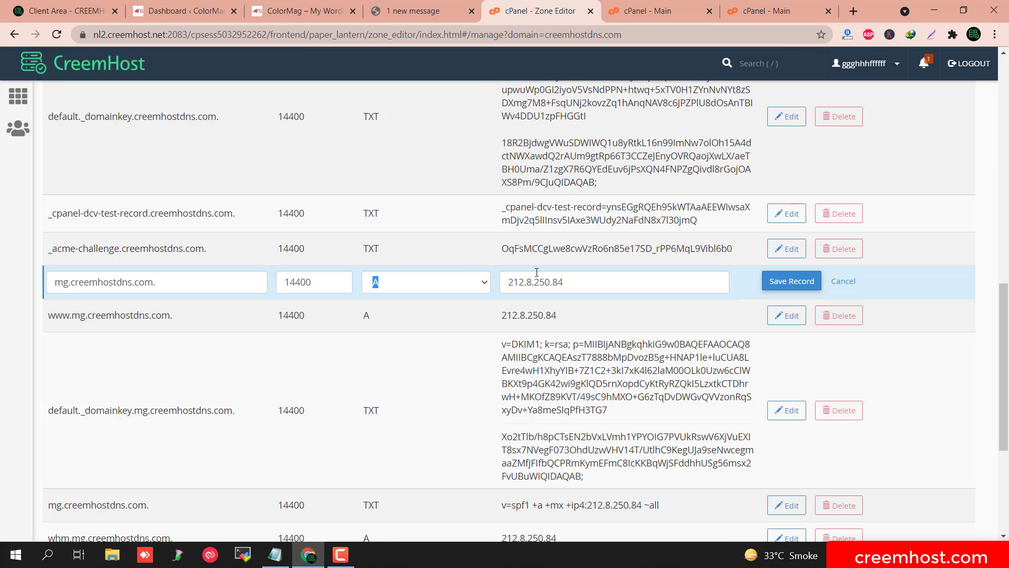
key(Tab)
key(BackSpace)
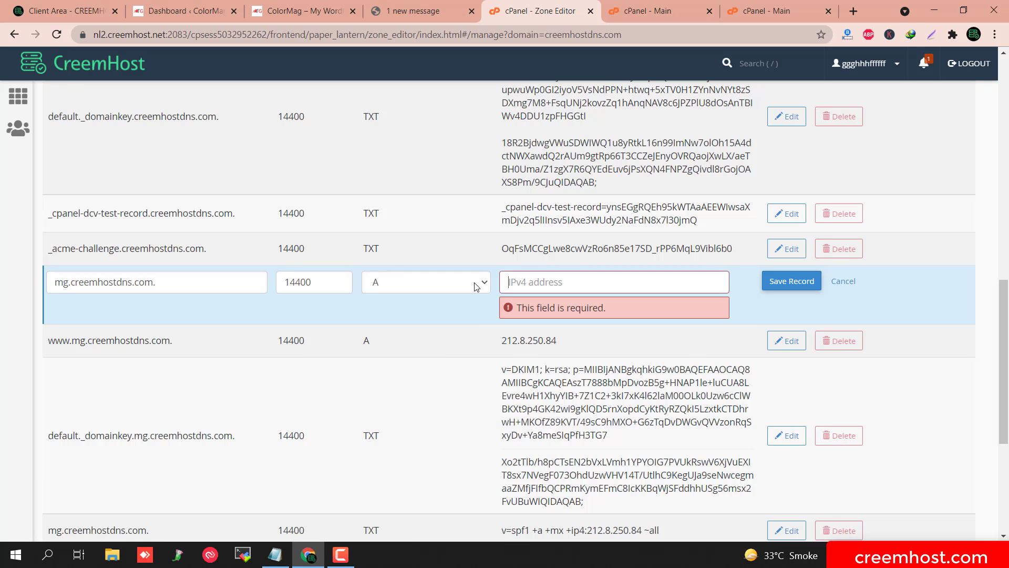
key(ctrl+v)
click(791, 281)
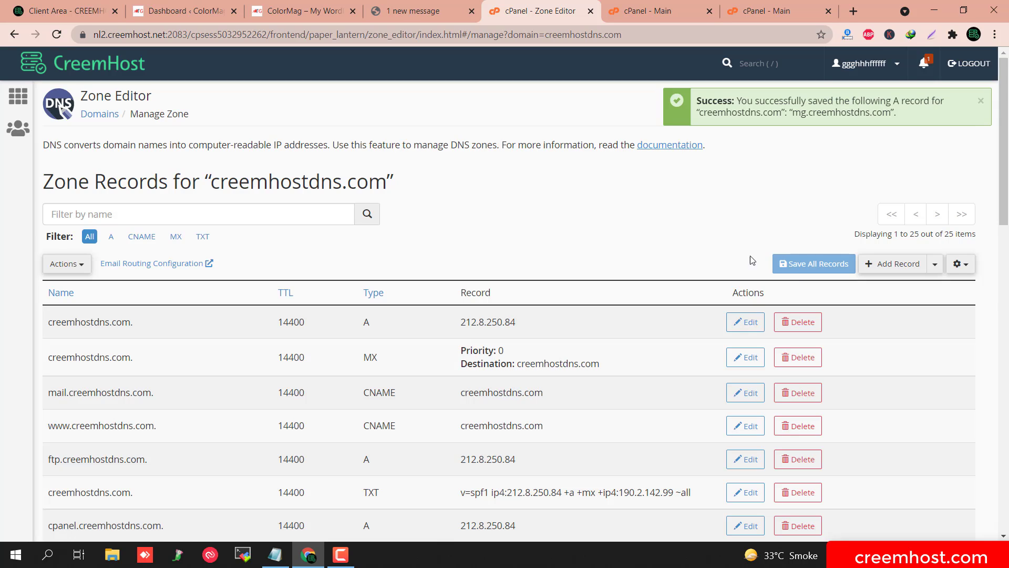
scroll(251, 409, down, 10)
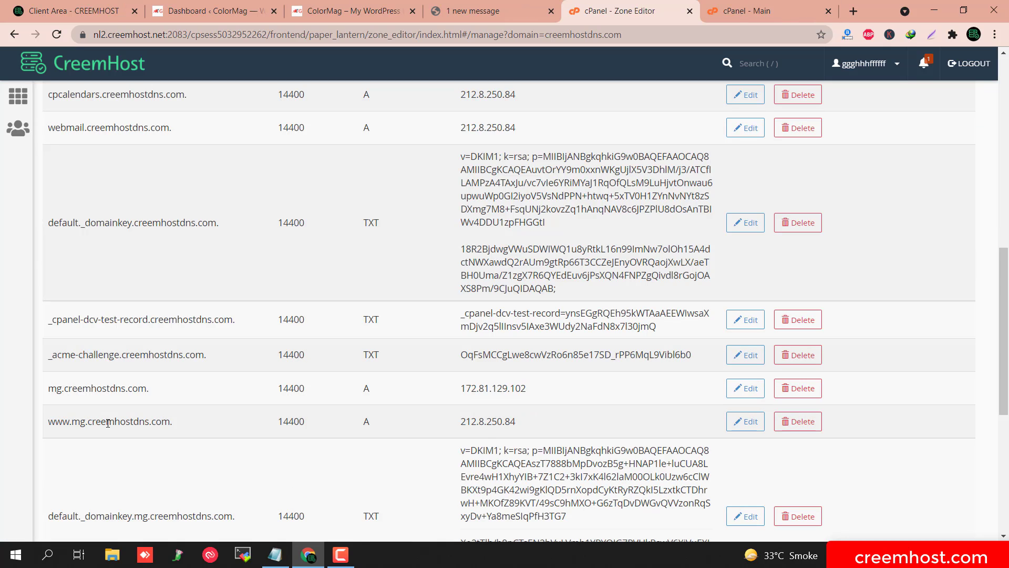
click(739, 422)
key(ctrl+a)
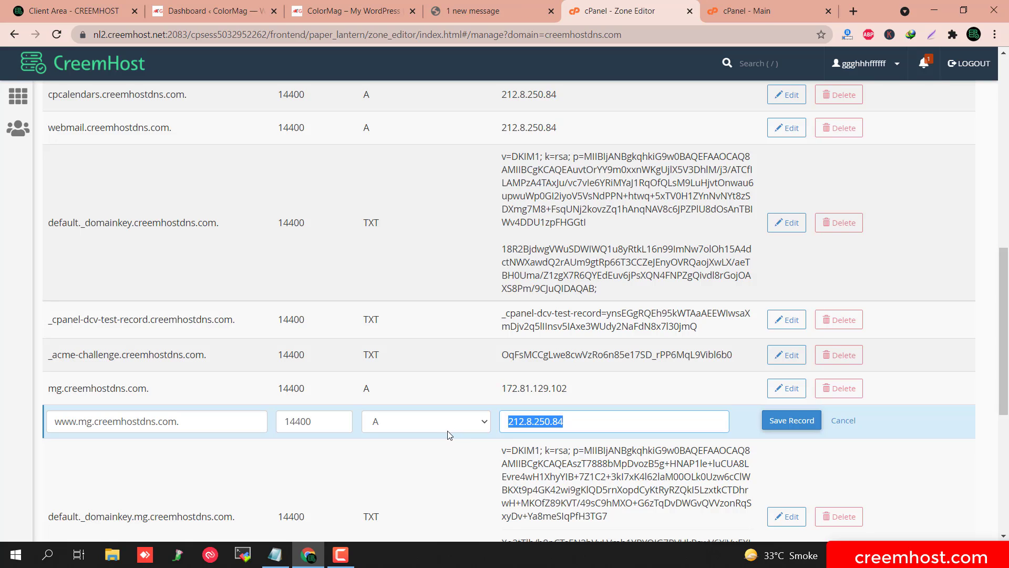
key(BackSpace)
key(ctrl+v)
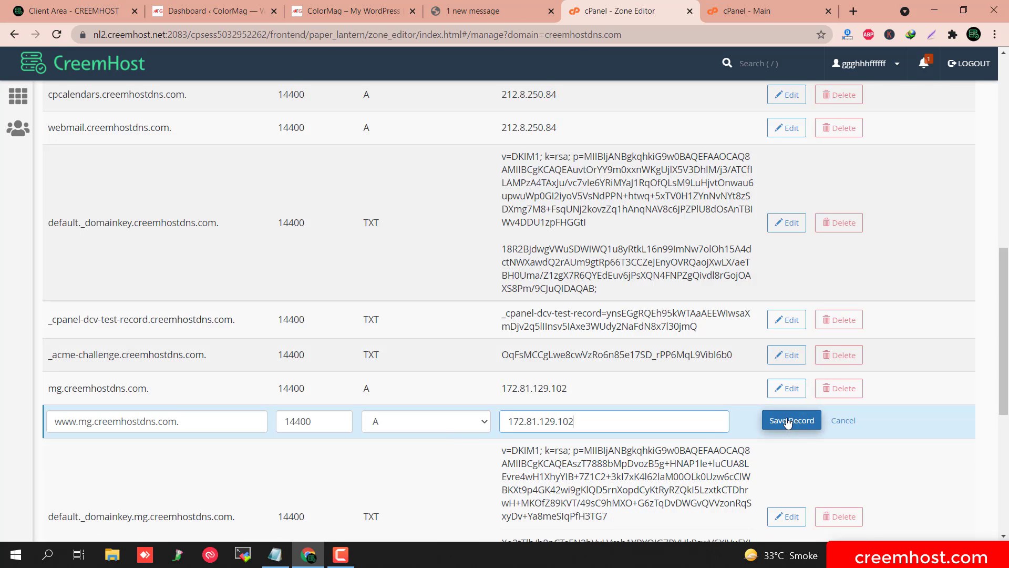
click(791, 420)
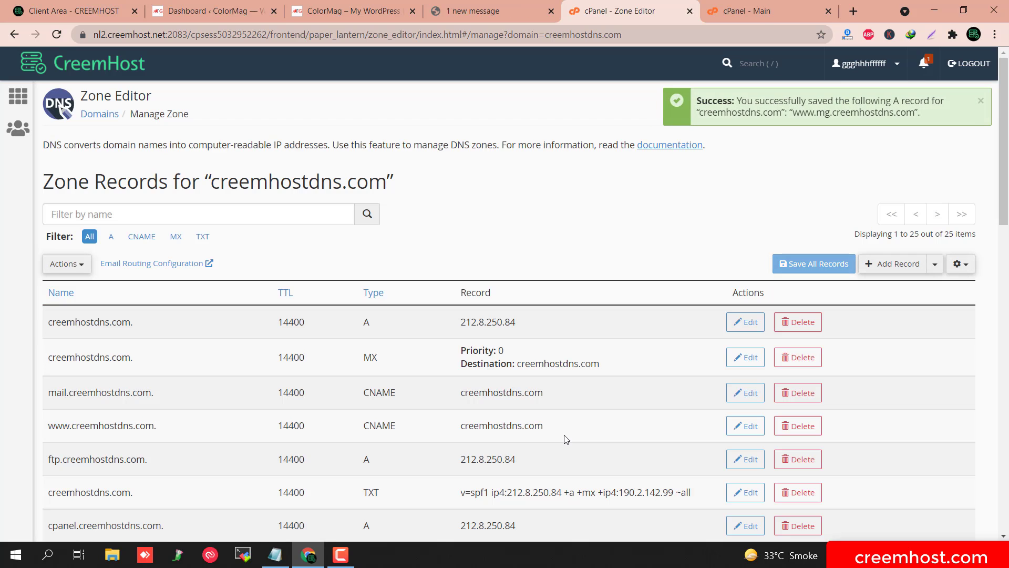
Open cPanel's SSL/TLS Status page via a search for 'SSL'.
click(736, 13)
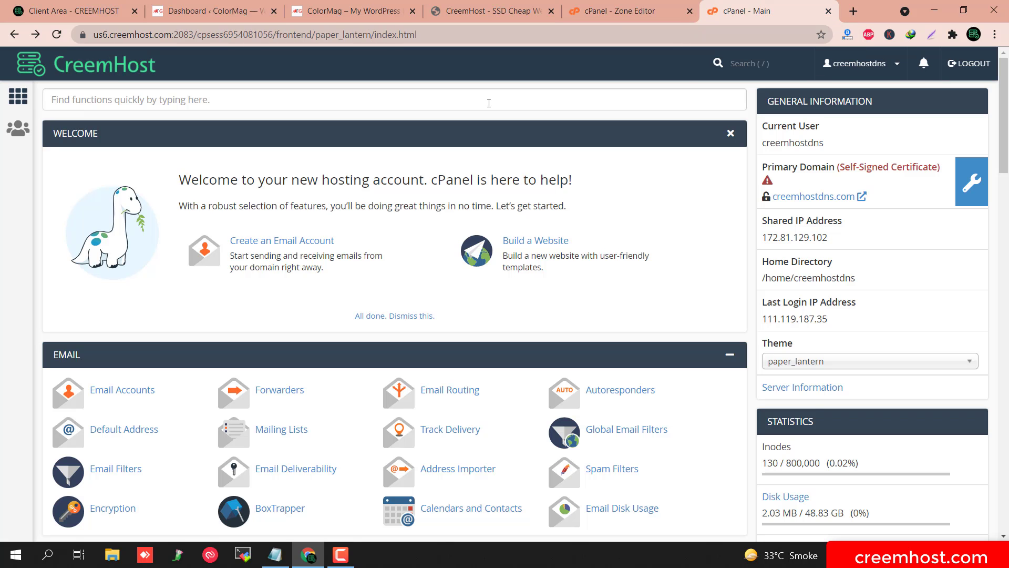
click(435, 97)
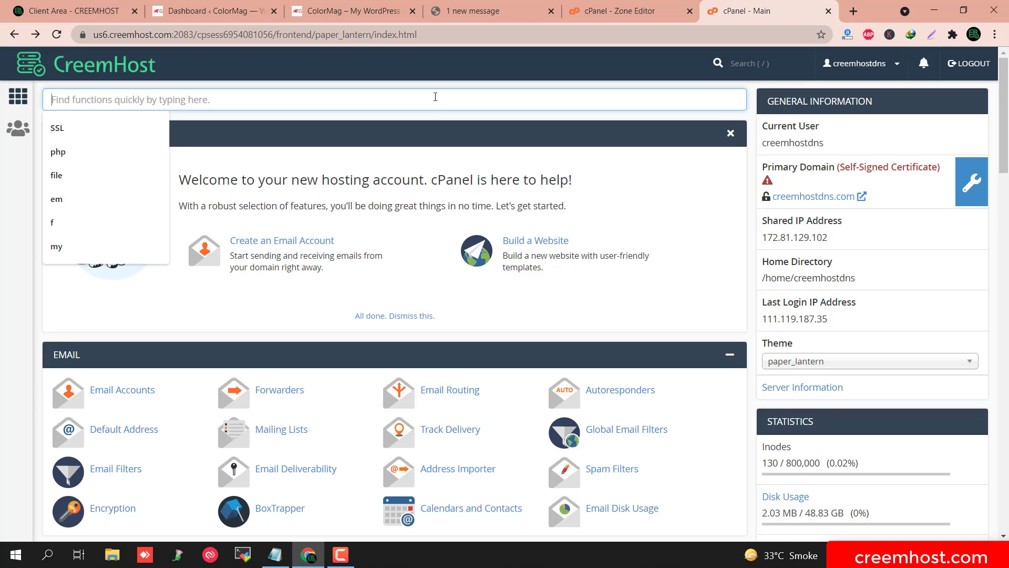
text(SSL)
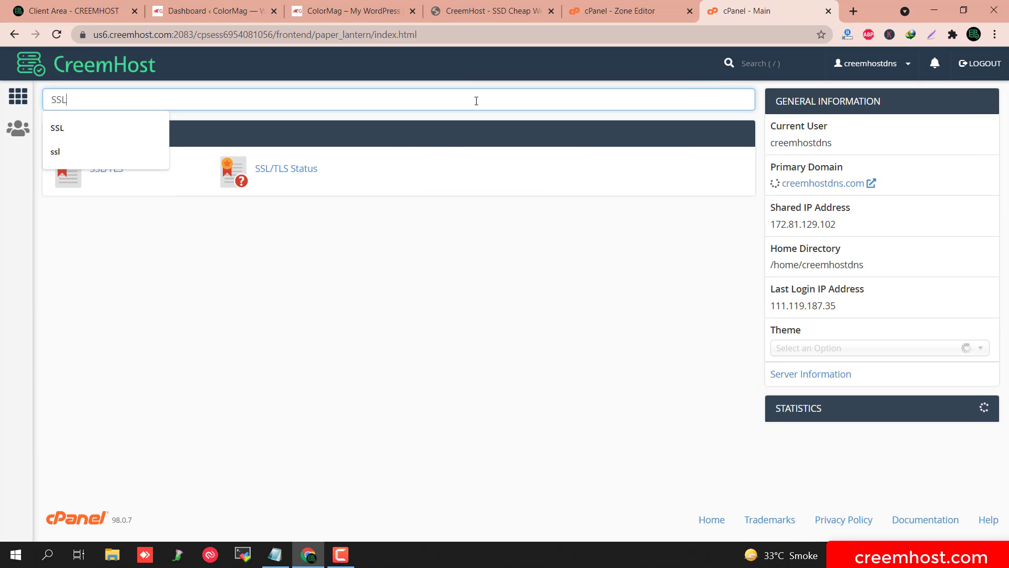
click(275, 172)
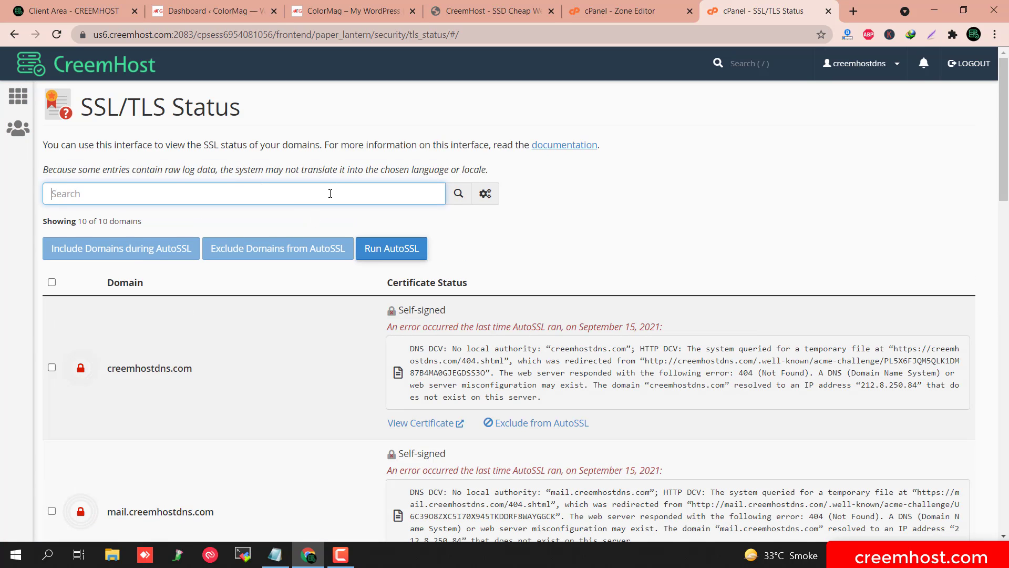
Filter to mg.creemhostdns.com's validated AutoSSL entry and open the site in a new tab.
text(g.)
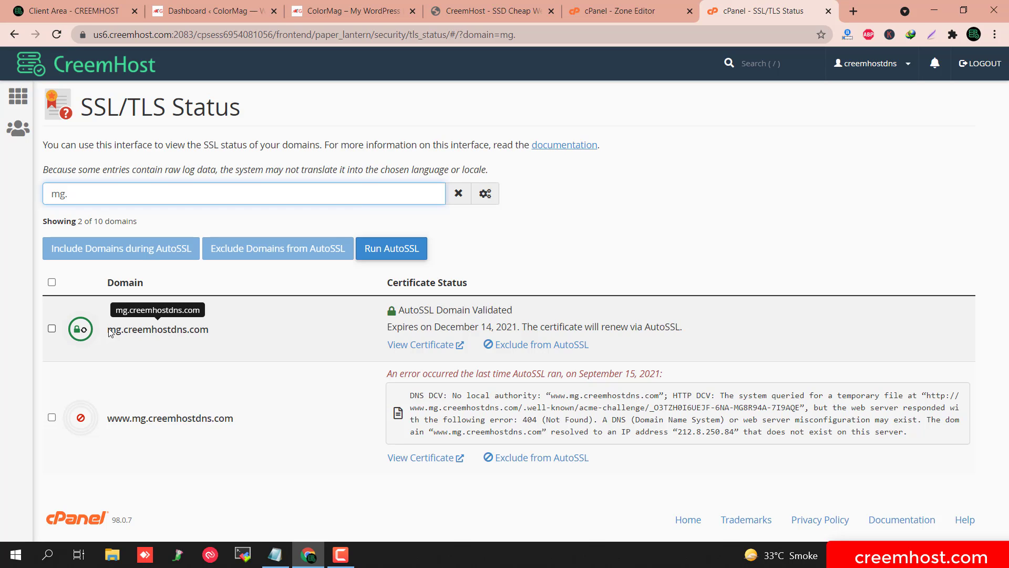
double_click(108, 331)
right_click(154, 330)
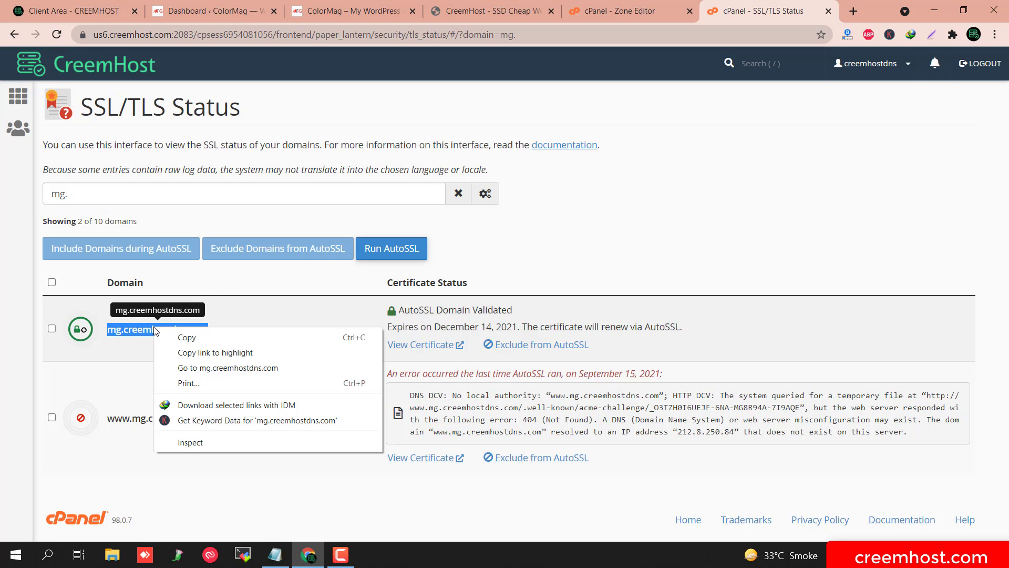
click(189, 371)
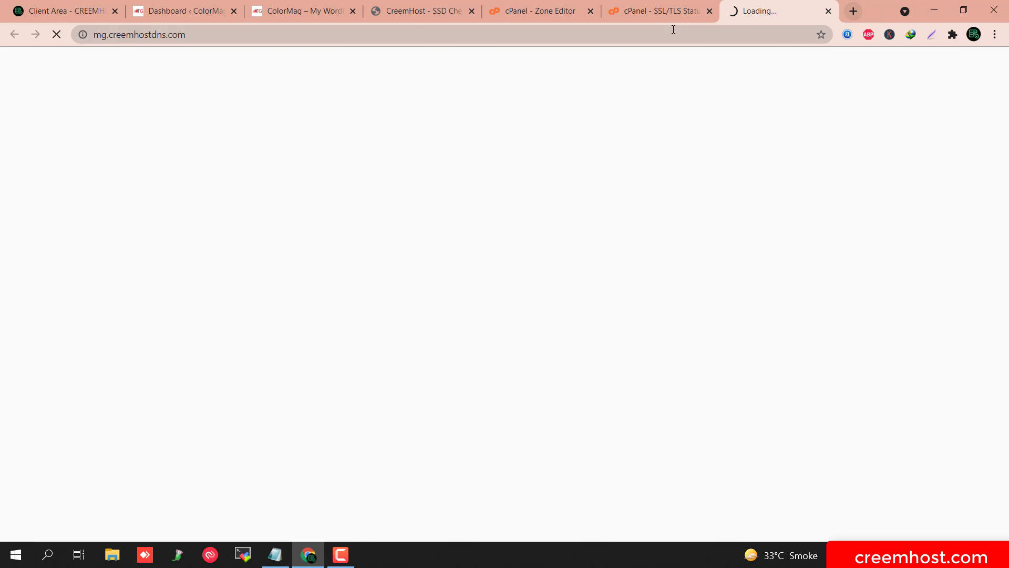
Reload mg.creemhostdns.com over https, so its index page reports port 443.
click(363, 35)
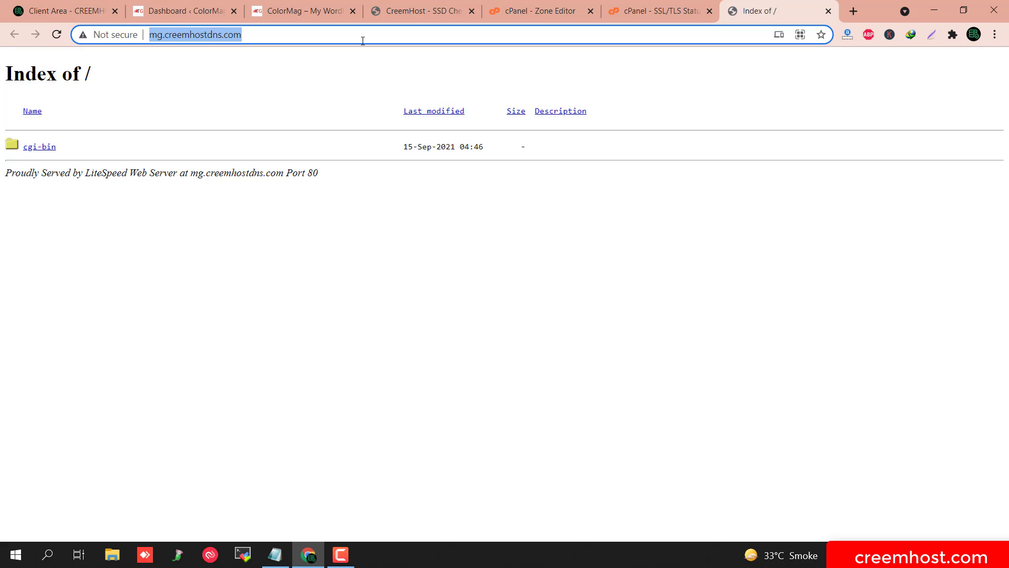
click(362, 40)
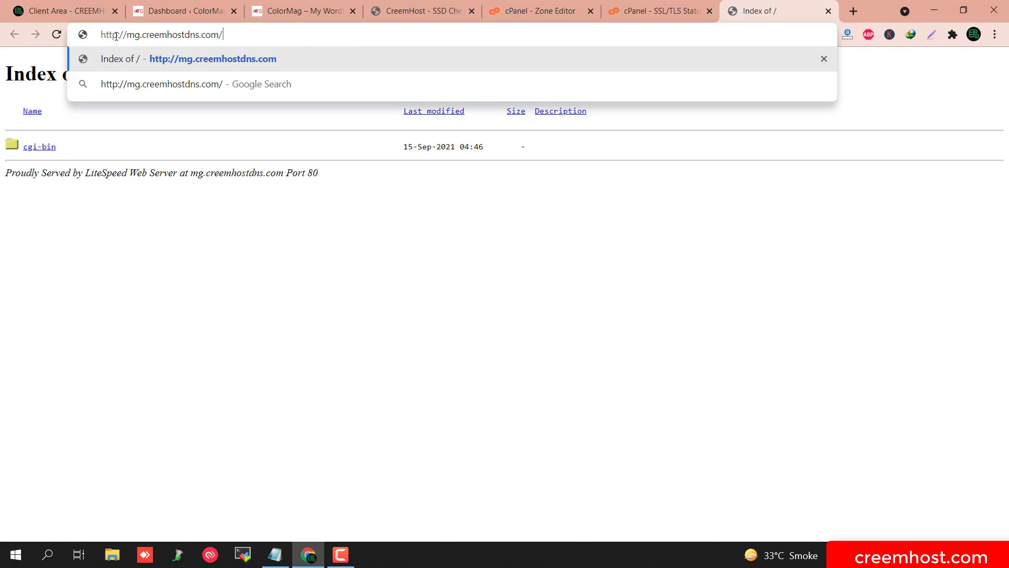
text(s:)
key(Return)
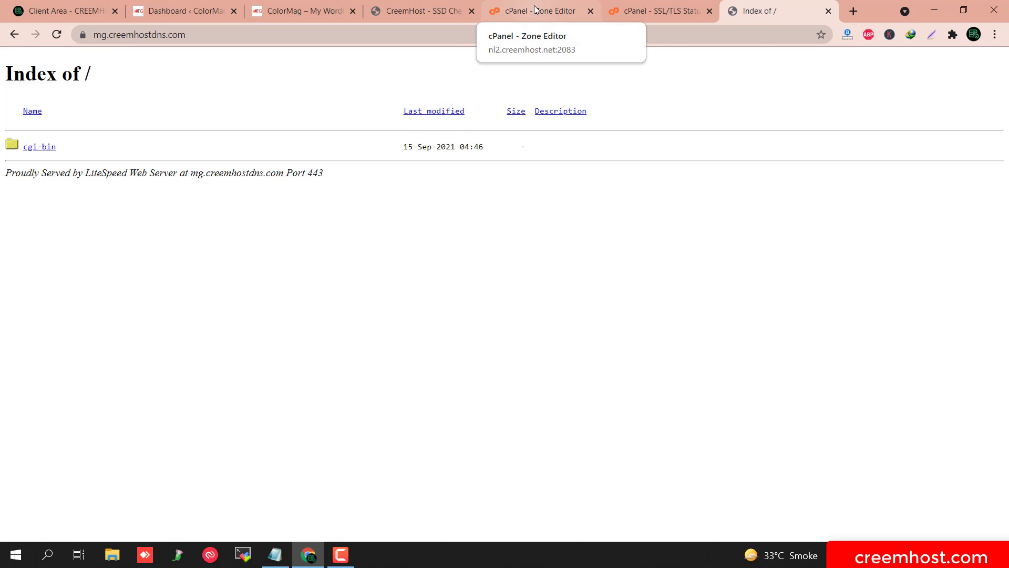
Return to cPanel home and open File Manager via a 'file' search.
click(645, 8)
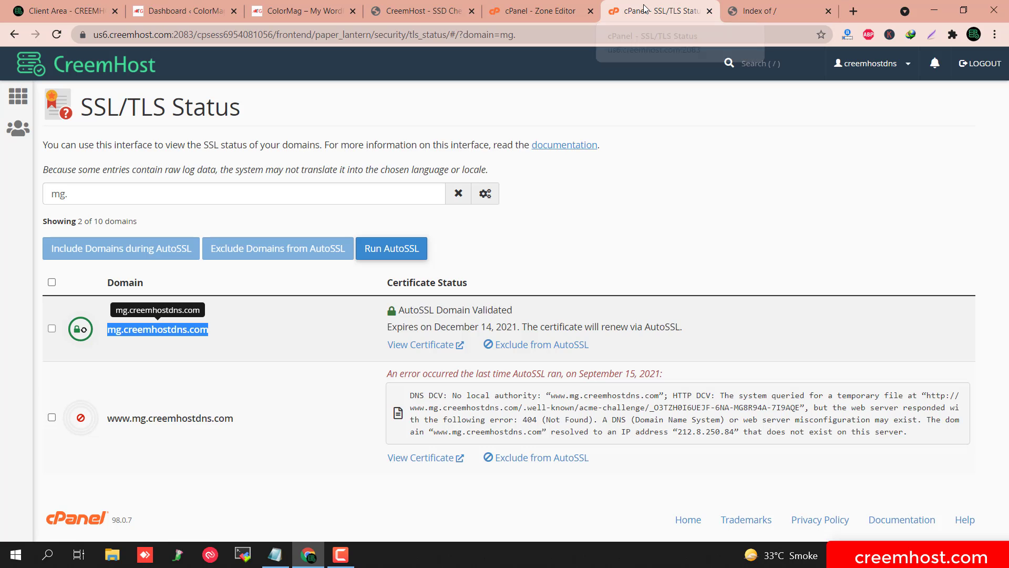
click(62, 66)
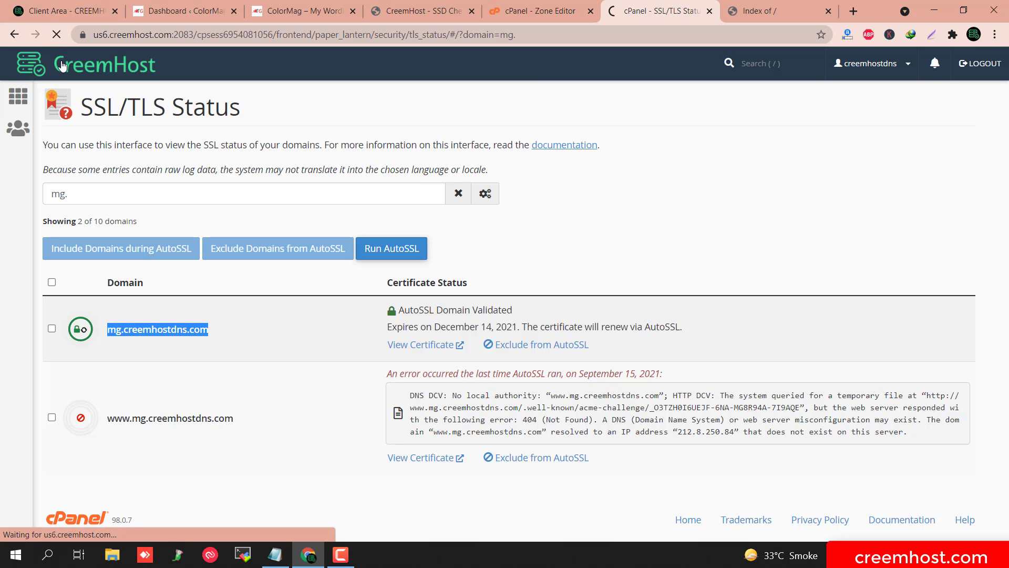
click(205, 105)
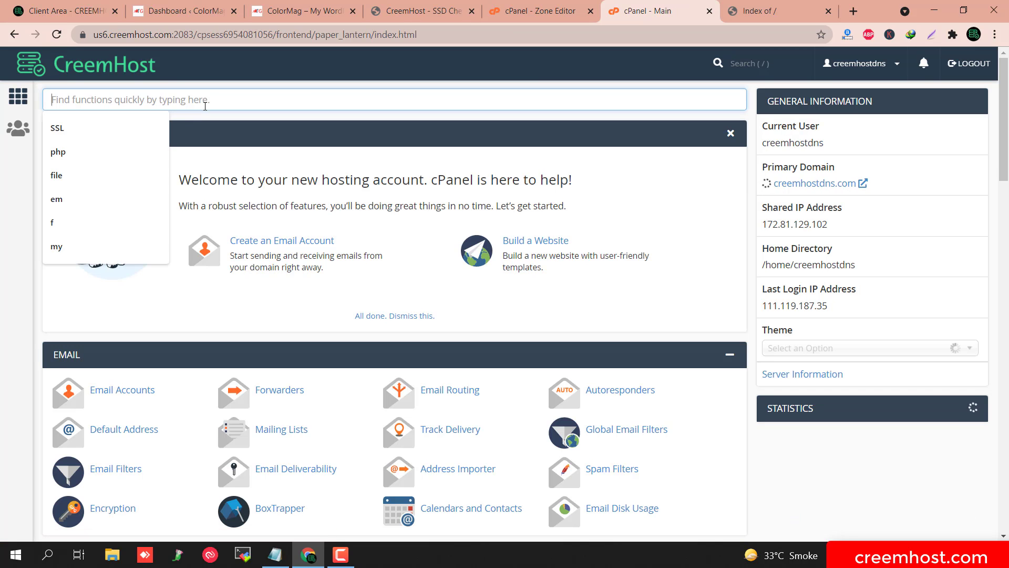
text(file)
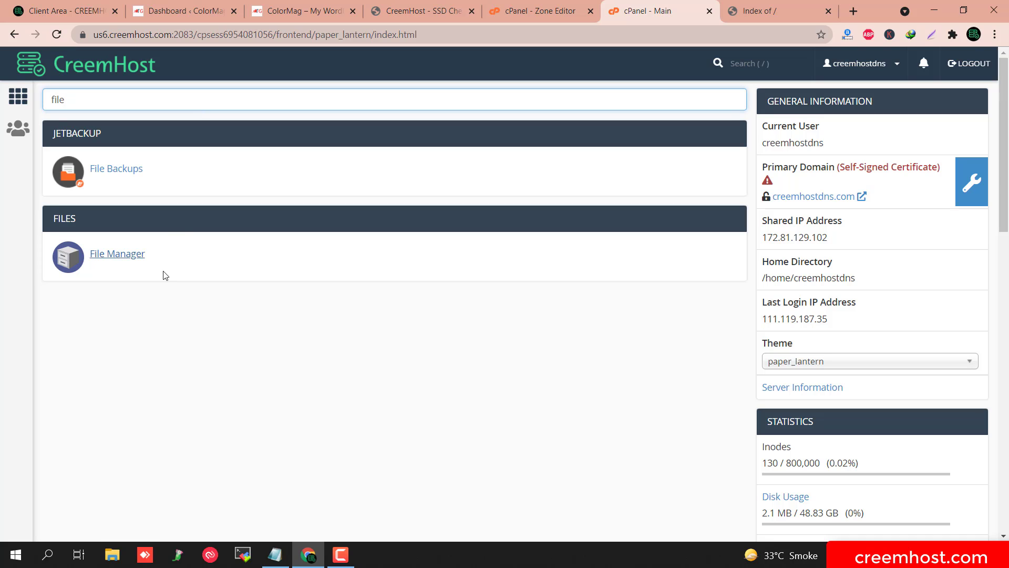
click(119, 256)
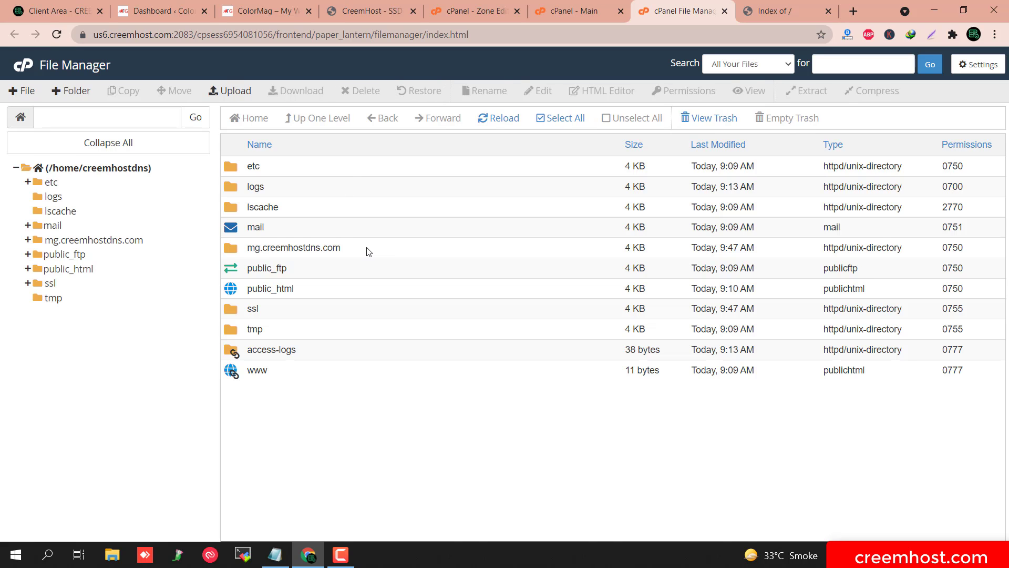
Delete cgi-bin from the mg.creemhostdns.com folder and reload the site to confirm it's gone.
double_click(368, 251)
click(309, 169)
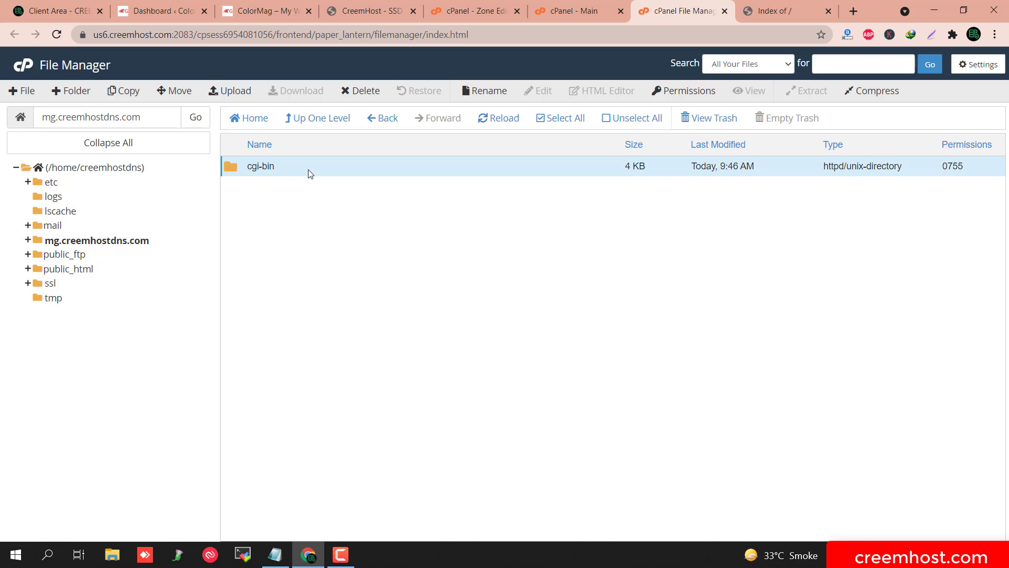
click(386, 88)
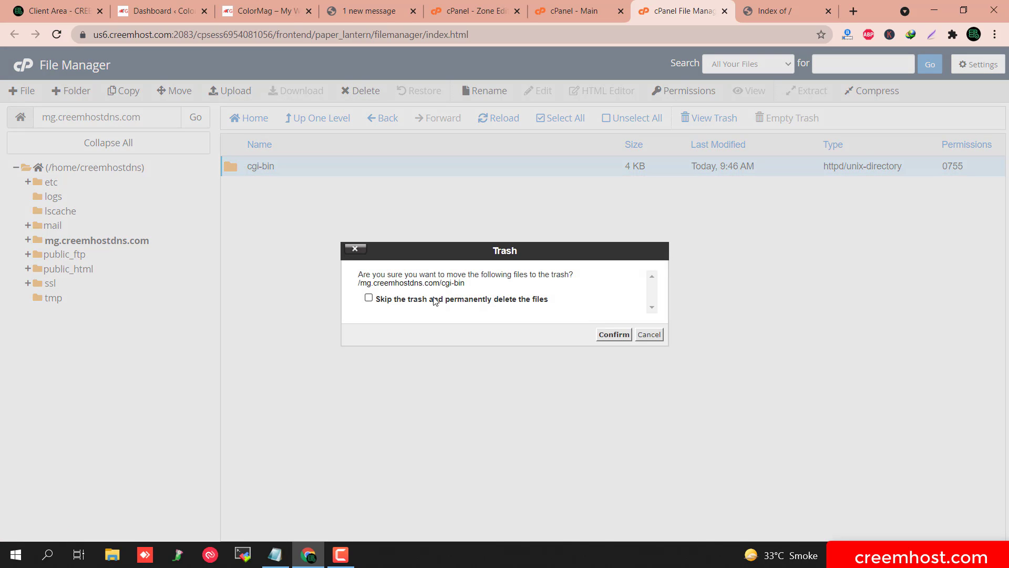
click(613, 335)
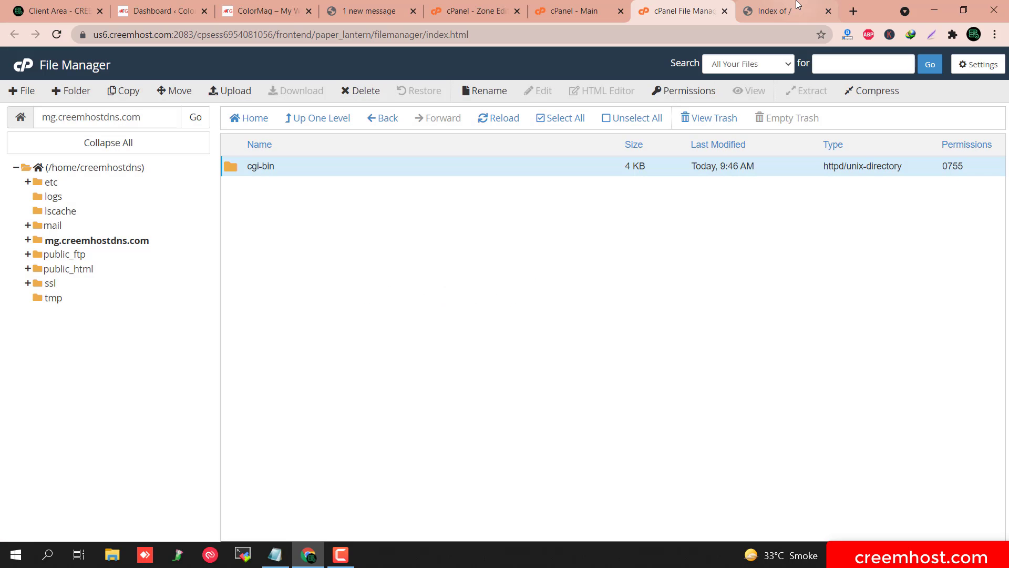
click(772, 10)
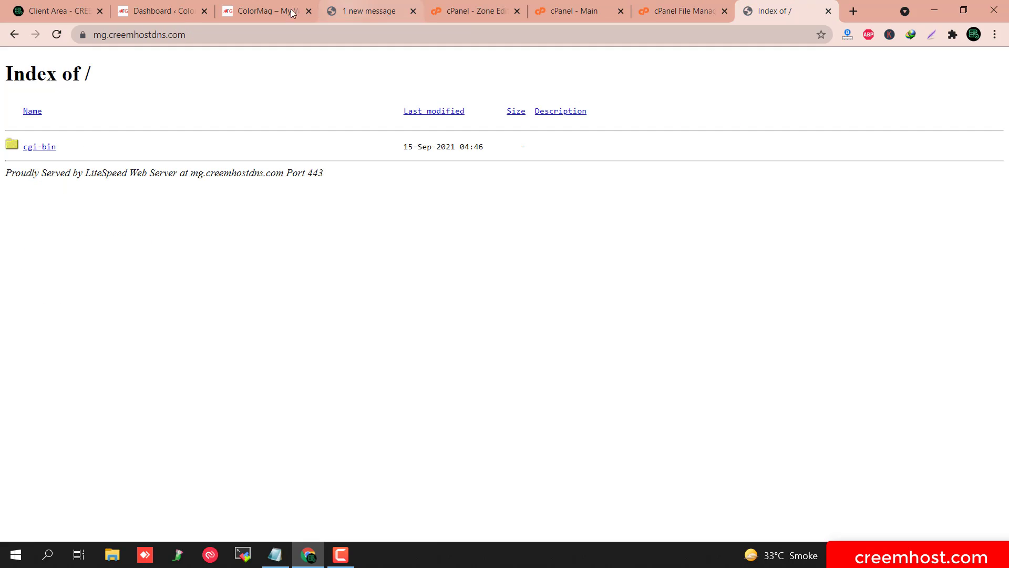
click(56, 37)
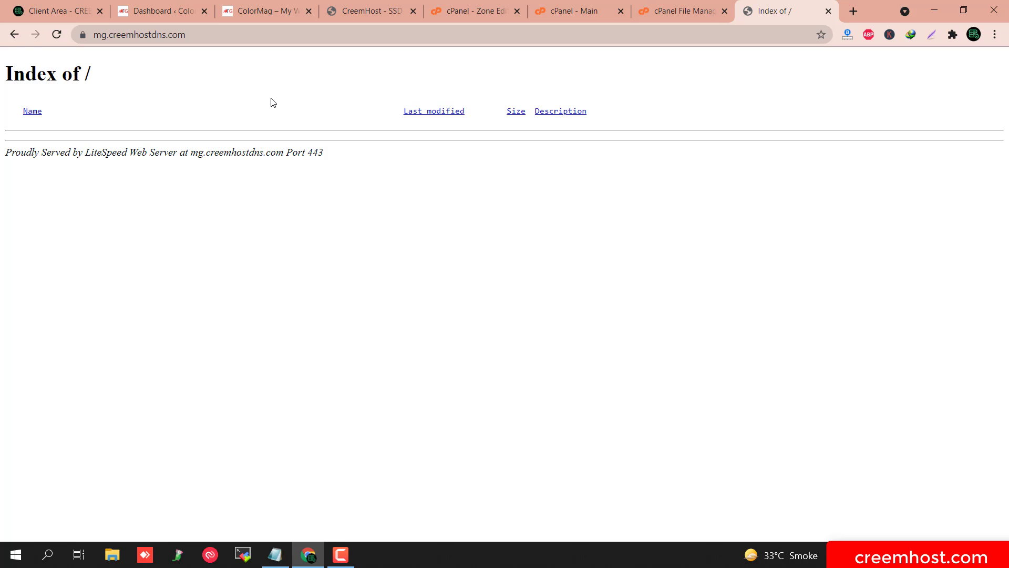
Open the Softaculous WordPress installation form from cPanel home.
click(555, 6)
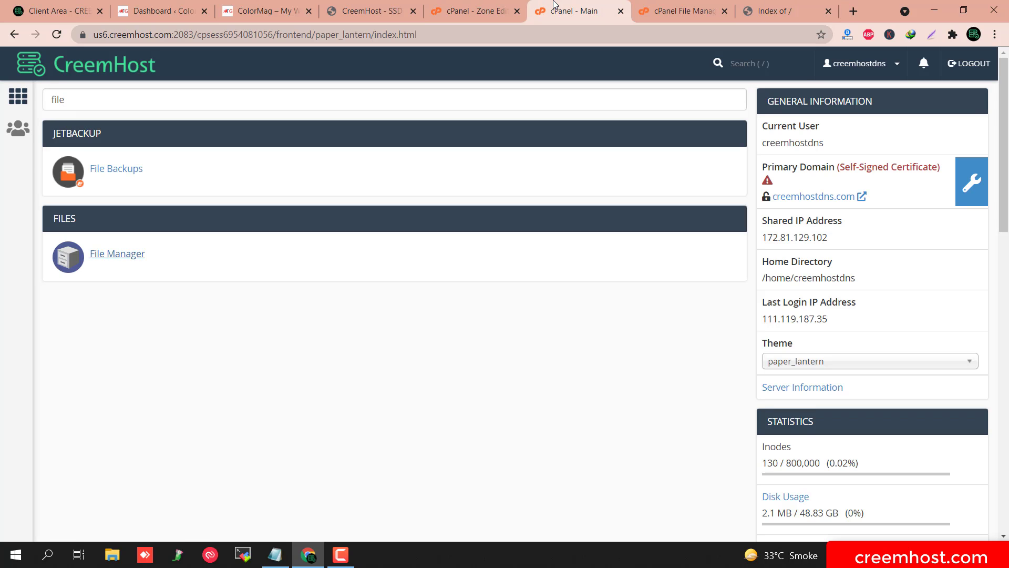
click(57, 34)
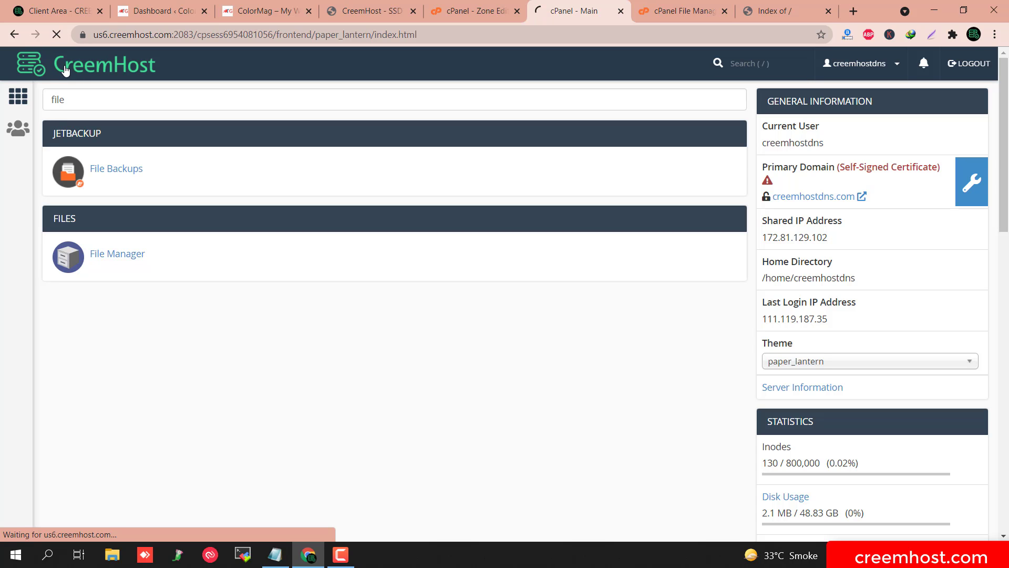
scroll(976, 433, down, 20)
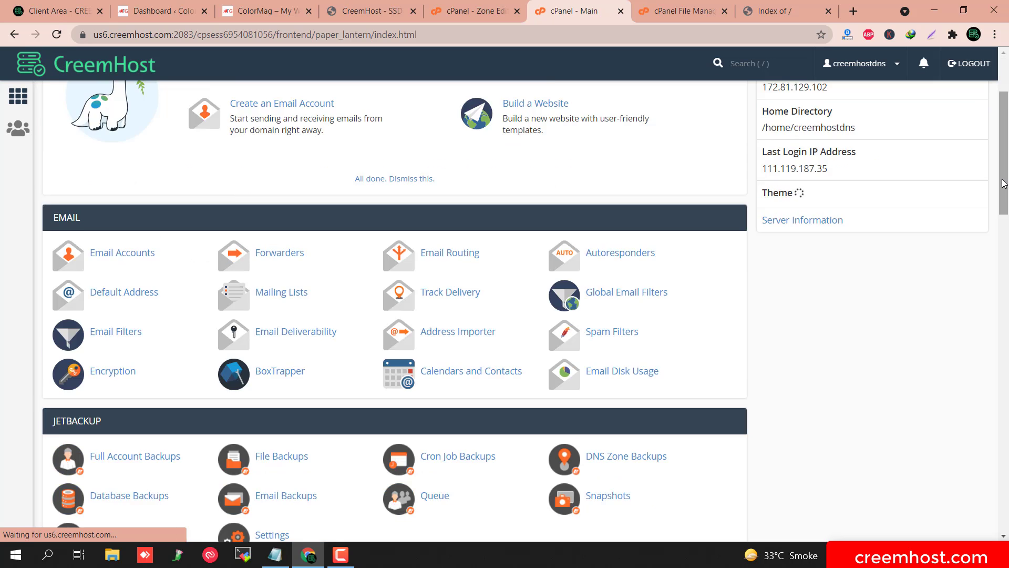
scroll(976, 434, down, 3)
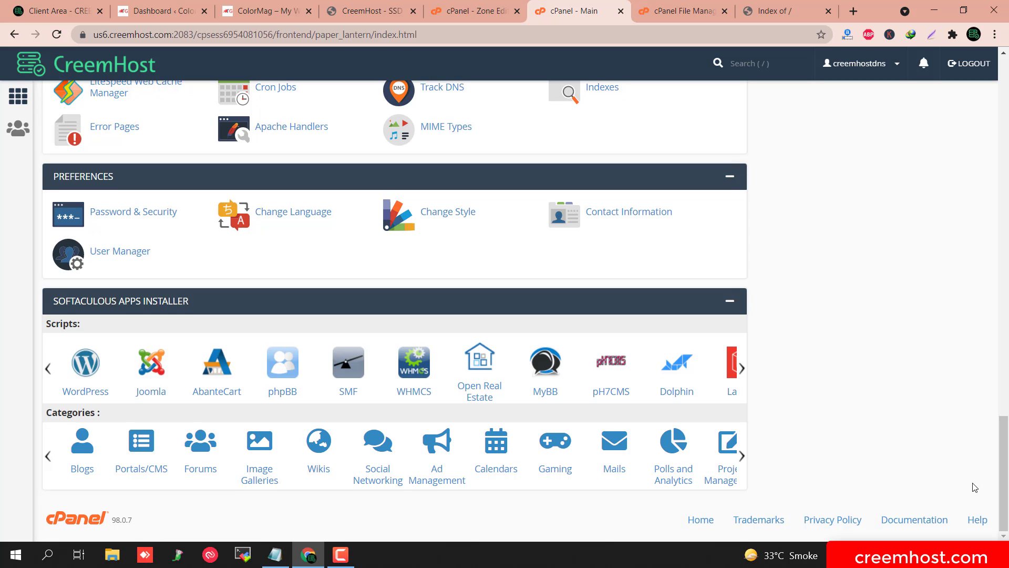
click(88, 358)
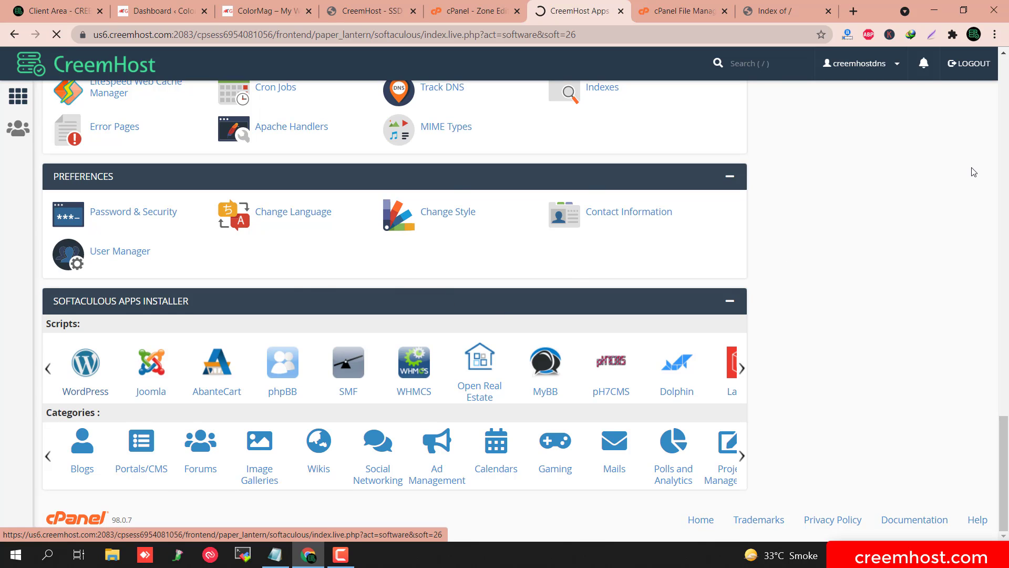
scroll(1001, 257, down, 3)
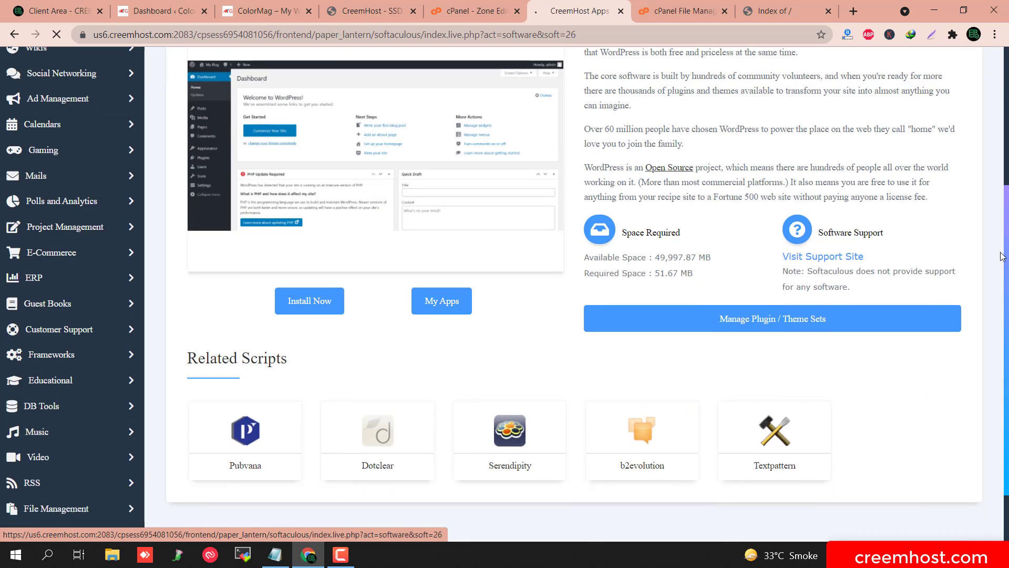
drag(1001, 257, 990, 323)
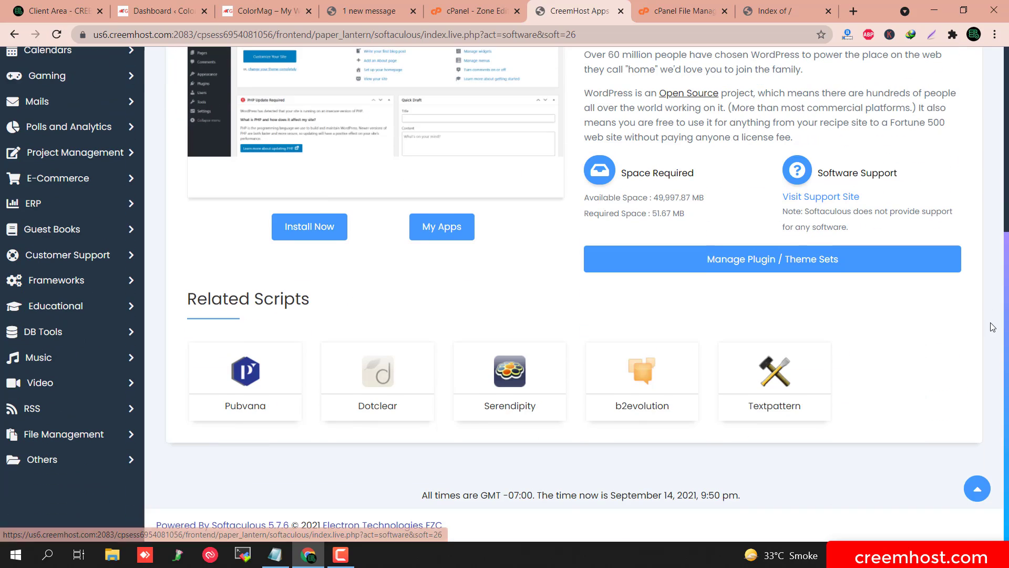
click(307, 231)
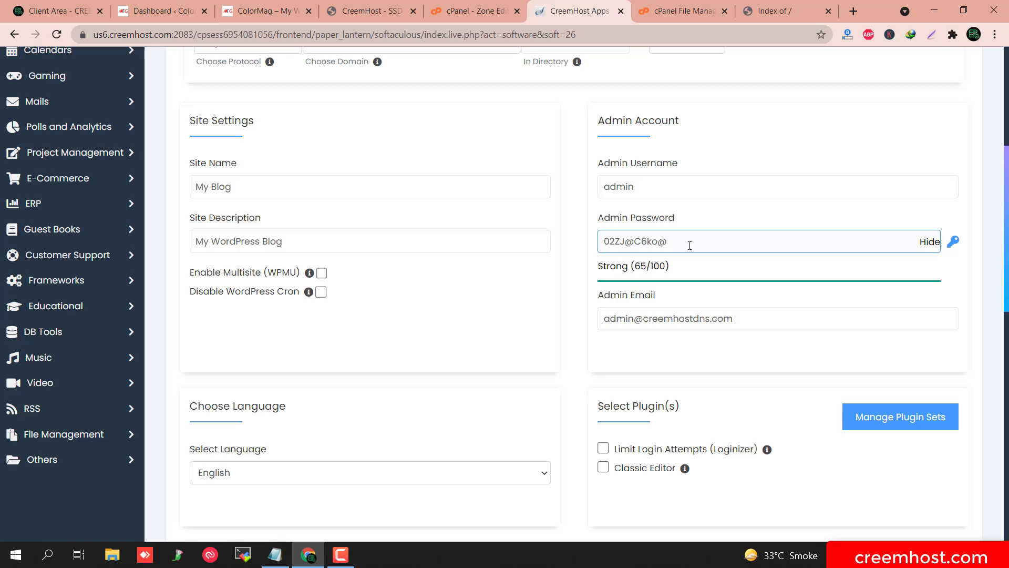
Set a new admin password and choose mg.creemhostdns.com as the install domain.
drag(689, 241, 575, 258)
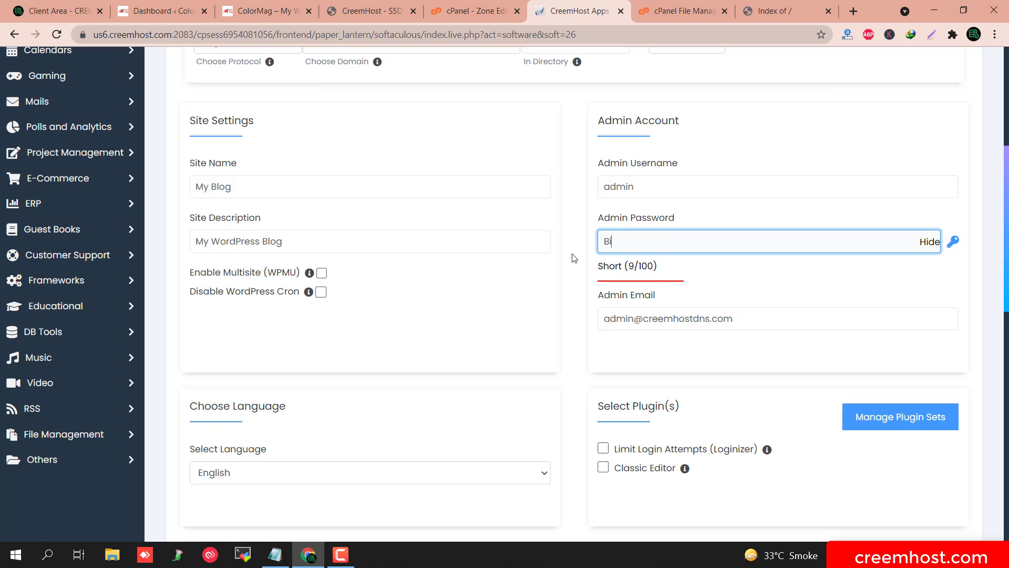
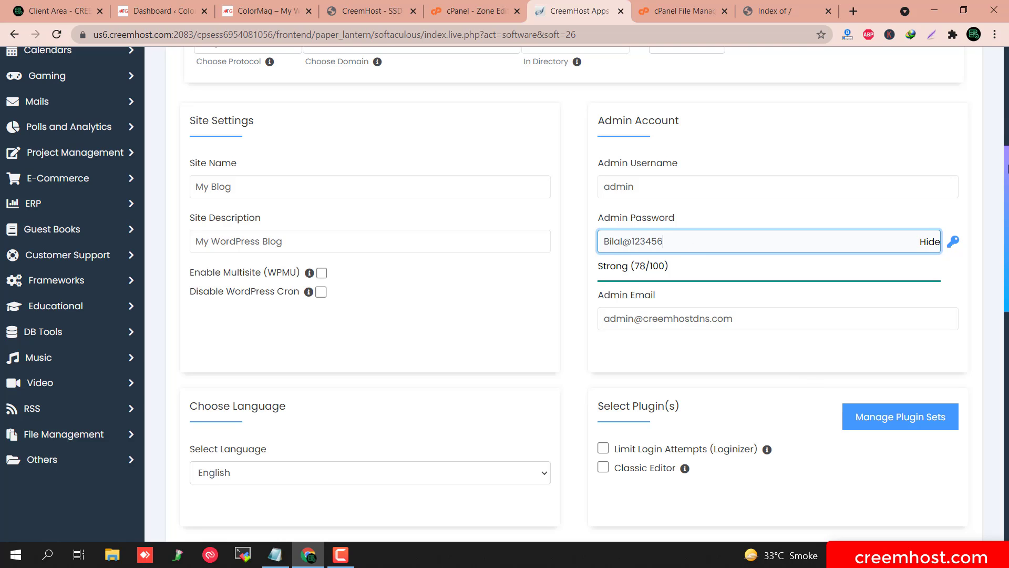
drag(1007, 168, 1007, 122)
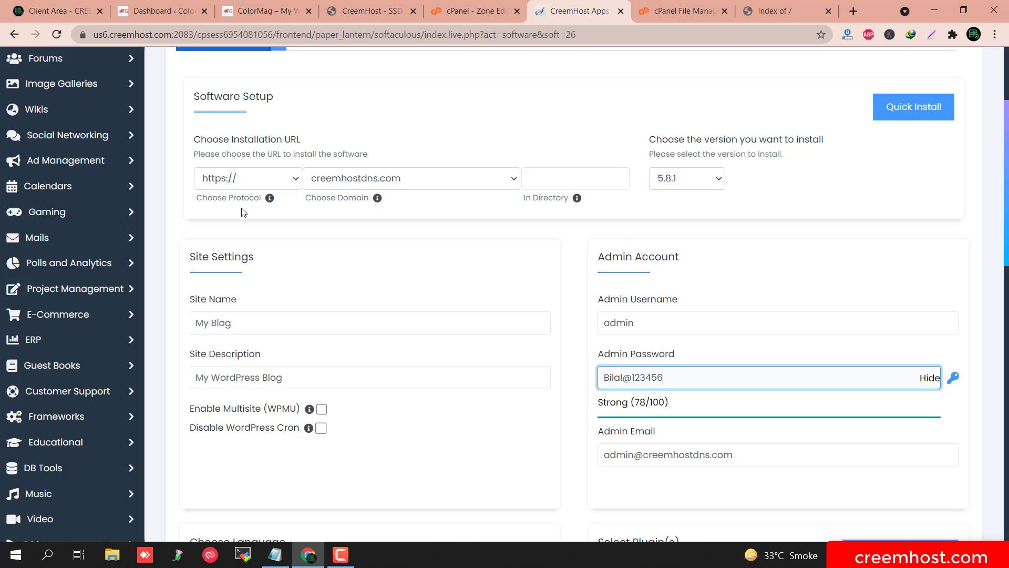
click(346, 183)
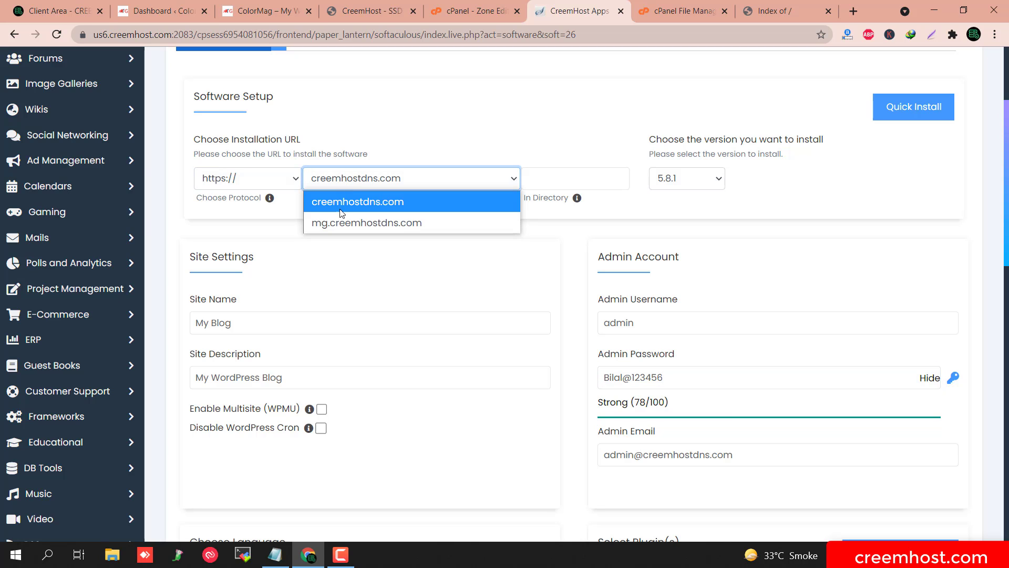
click(338, 227)
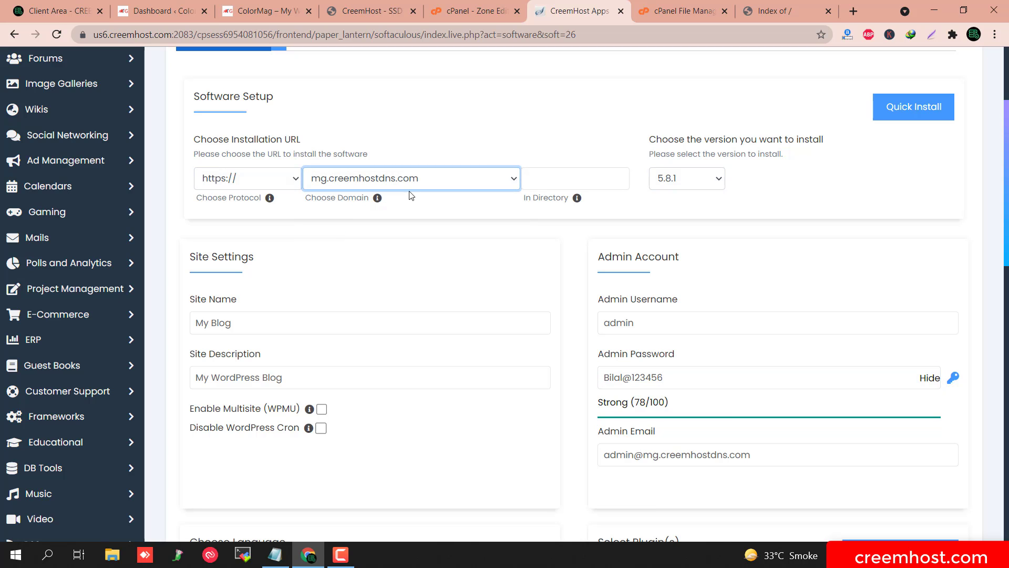
scroll(1007, 208, down, 1)
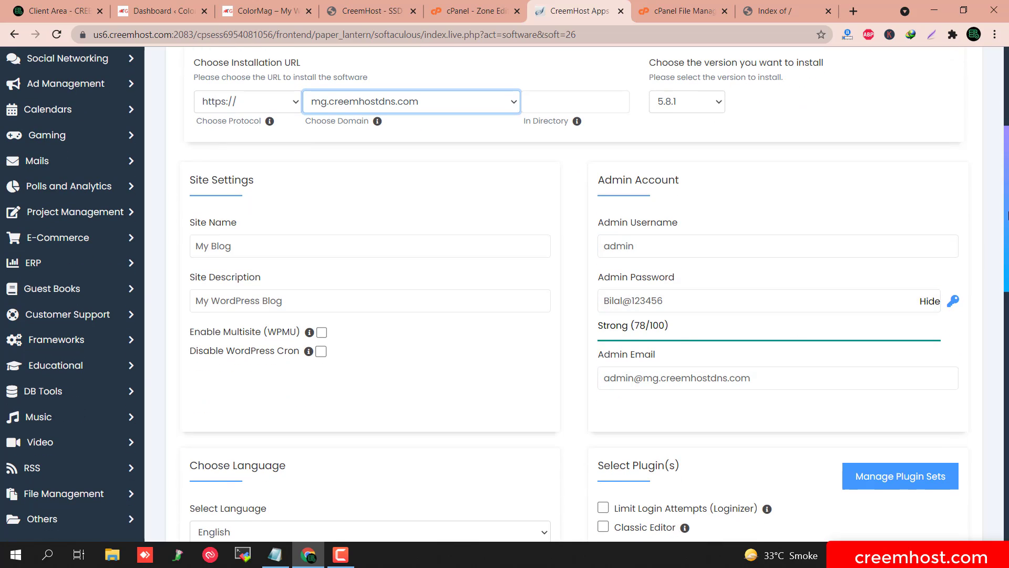
scroll(1007, 218, down, 15)
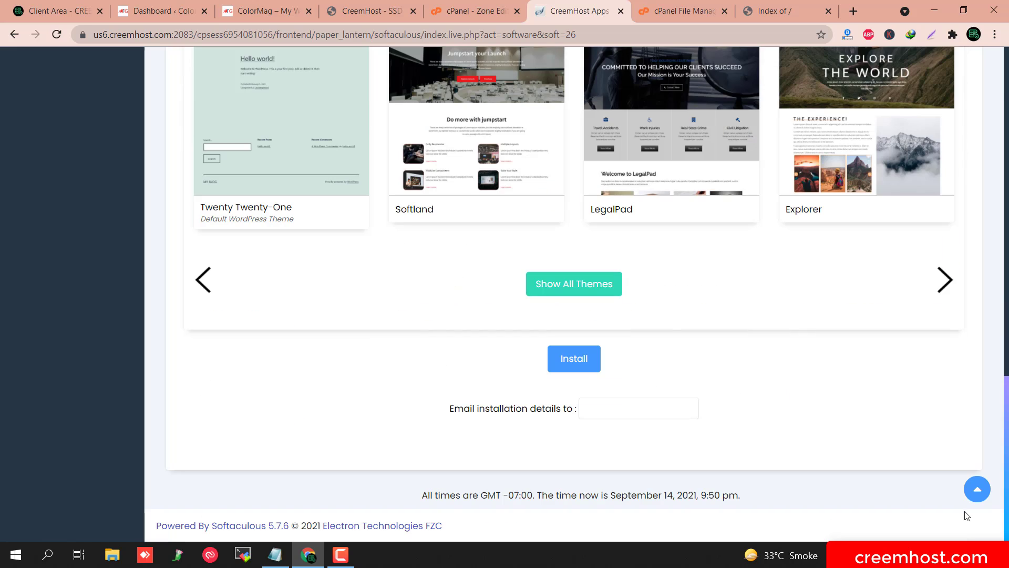
Install WordPress on mg.creemhostdns.com, open its admin URL in a new tab, and return to cPanel home.
click(575, 362)
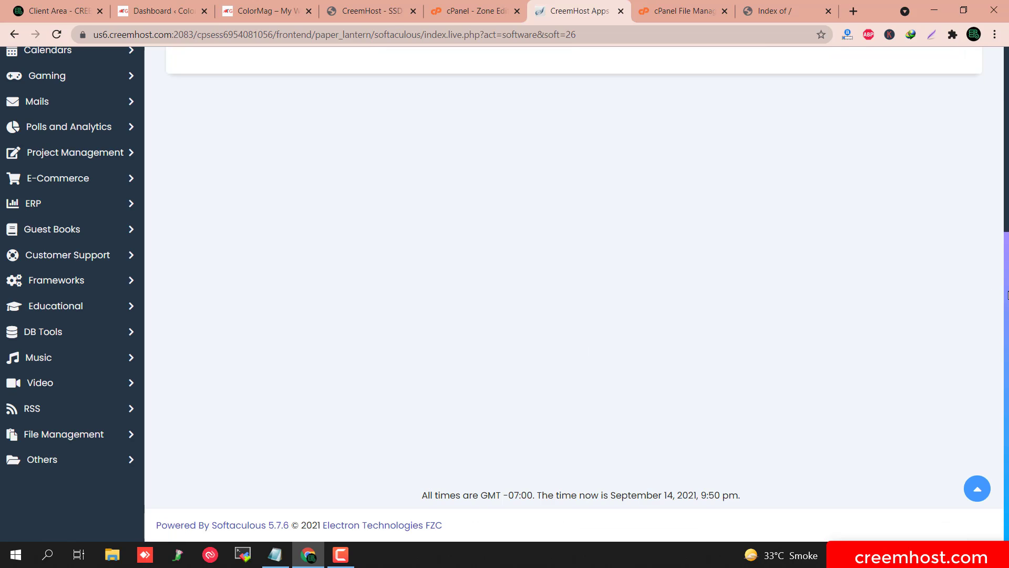
drag(1007, 294, 1007, 110)
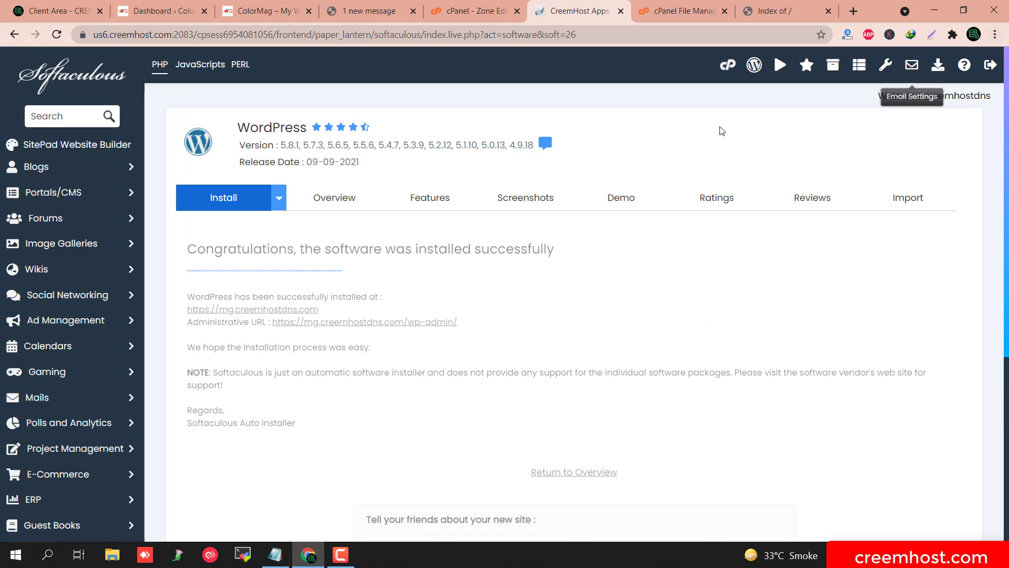
right_click(384, 323)
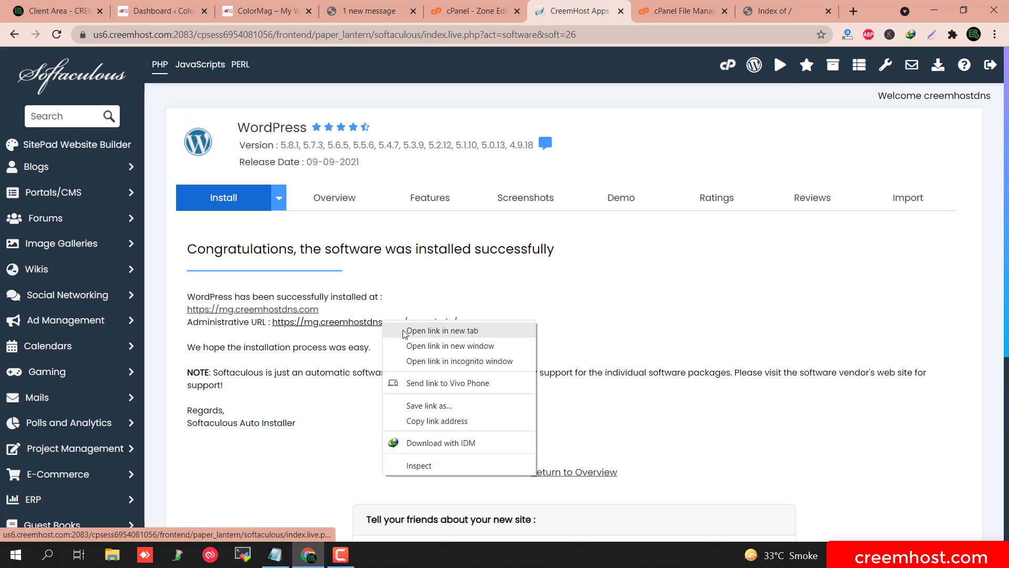
click(423, 332)
click(595, 6)
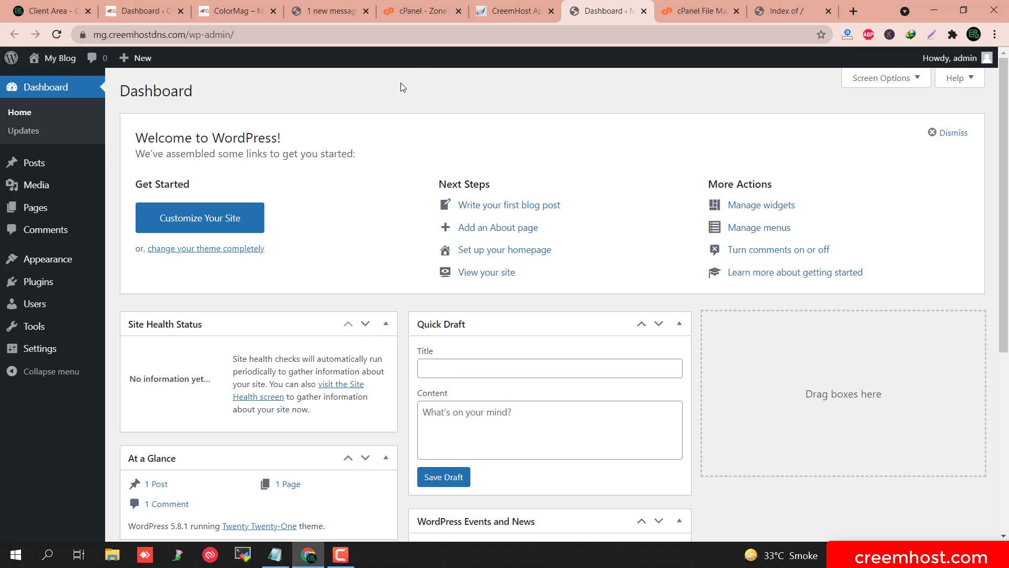
click(512, 9)
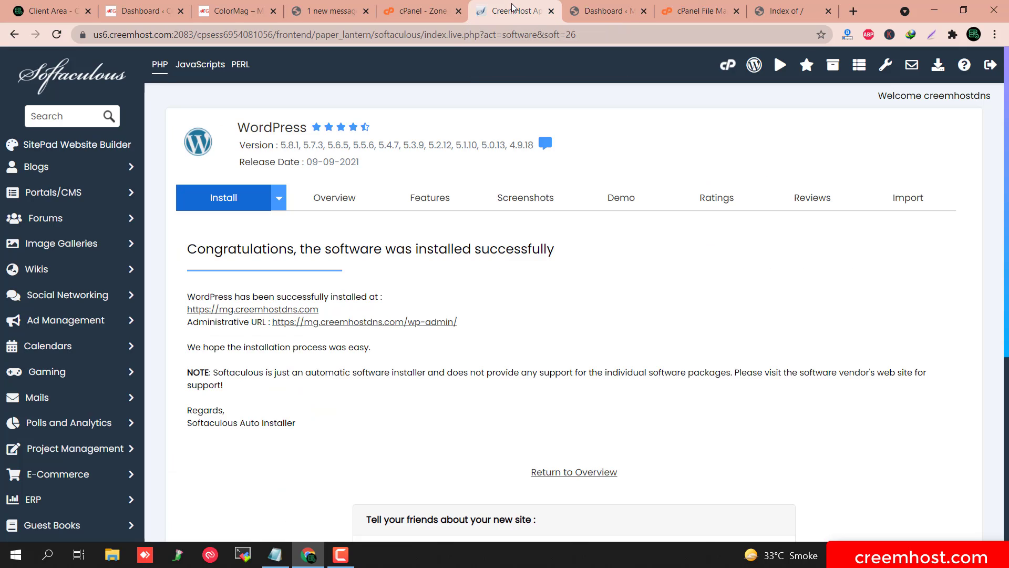
click(728, 65)
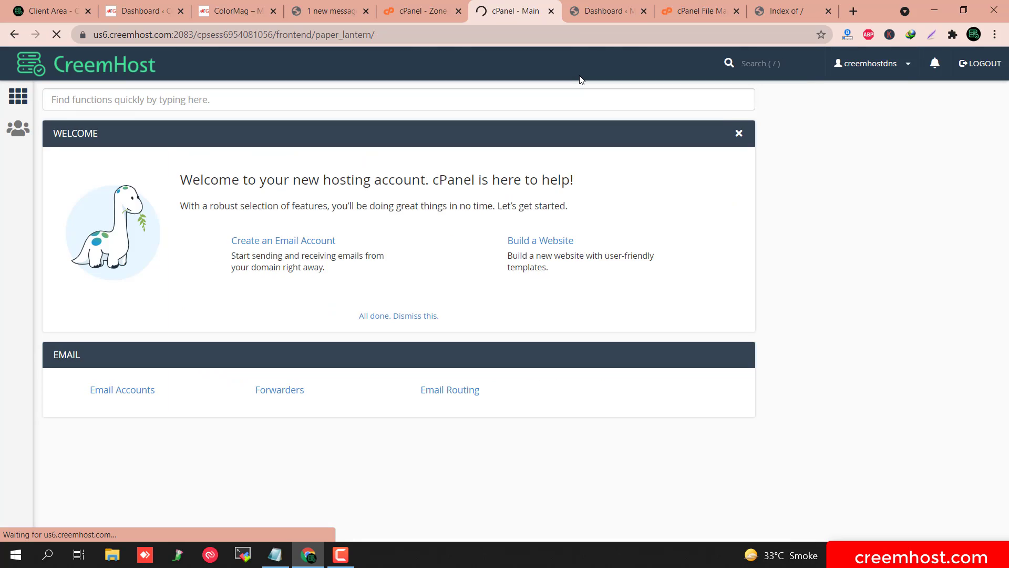
Find Select PHP Version through a 'php' search and make PHP 7.4 the current version.
click(433, 103)
text(php)
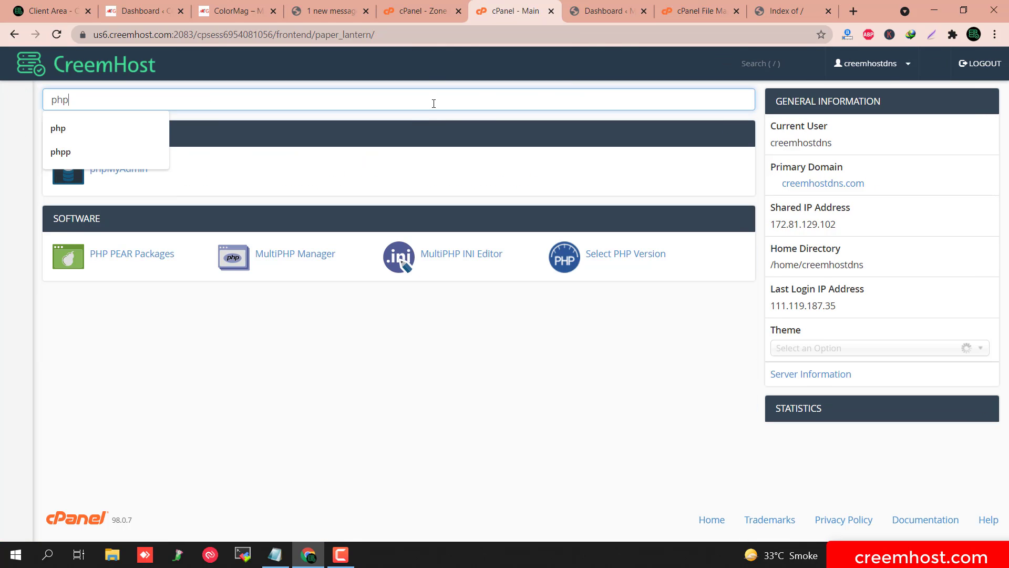
click(624, 261)
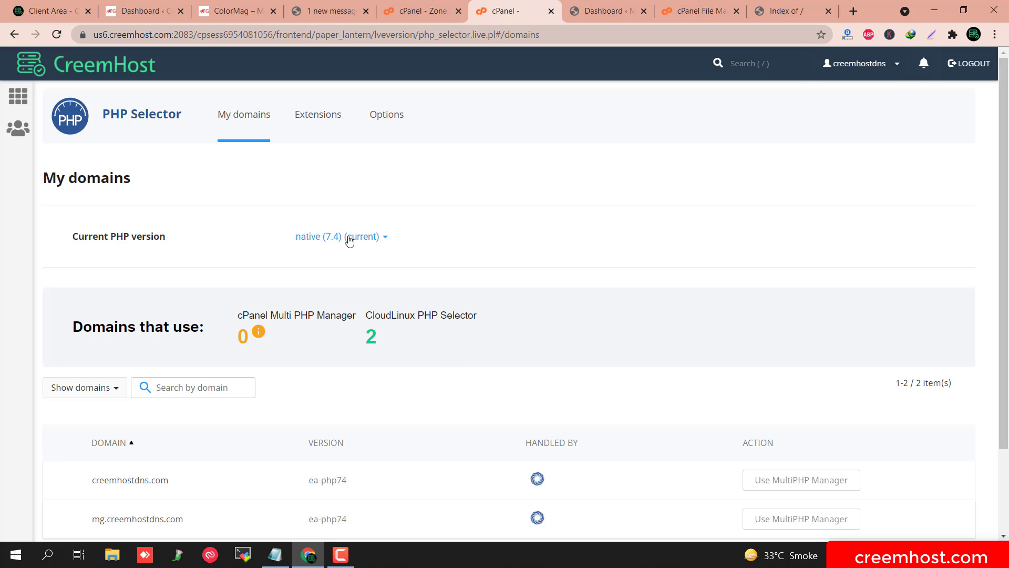
click(350, 241)
click(369, 378)
click(349, 240)
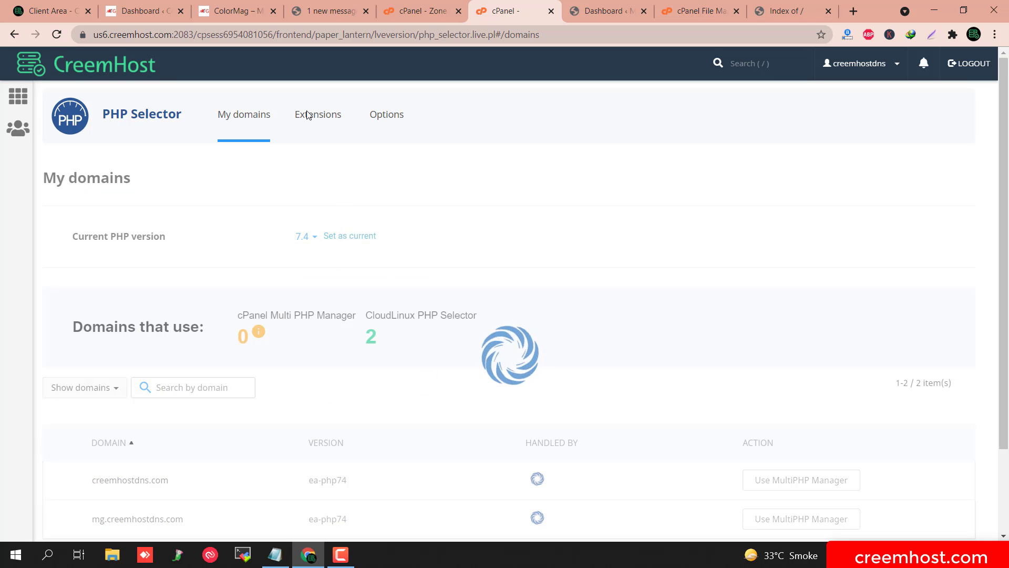
In PHP Options set execution time 600, memory_limit 256M, post_max_size and upload_max_filesize 128M.
click(387, 121)
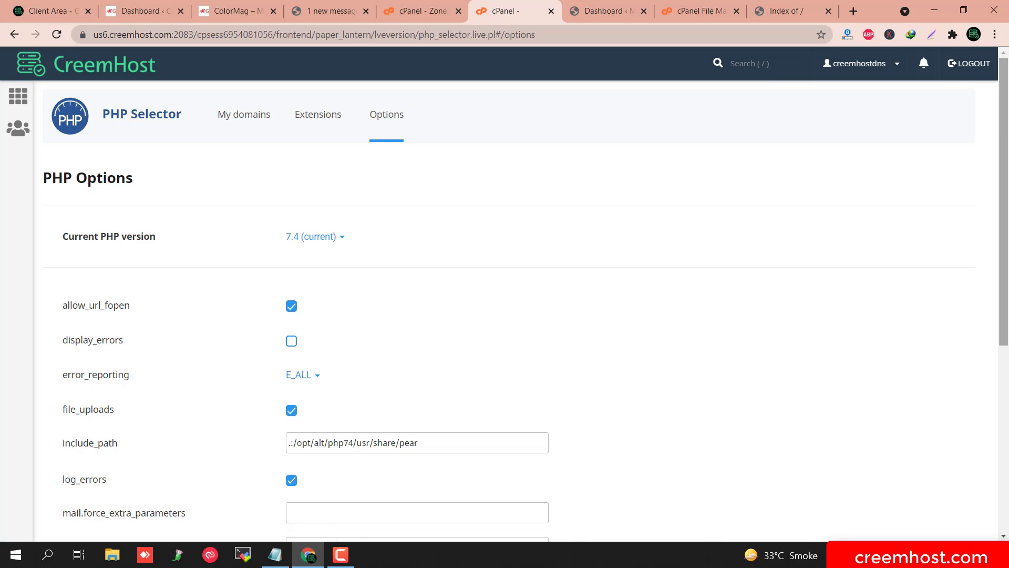
scroll(504, 283, down, 5)
drag(304, 298, 225, 346)
text(600)
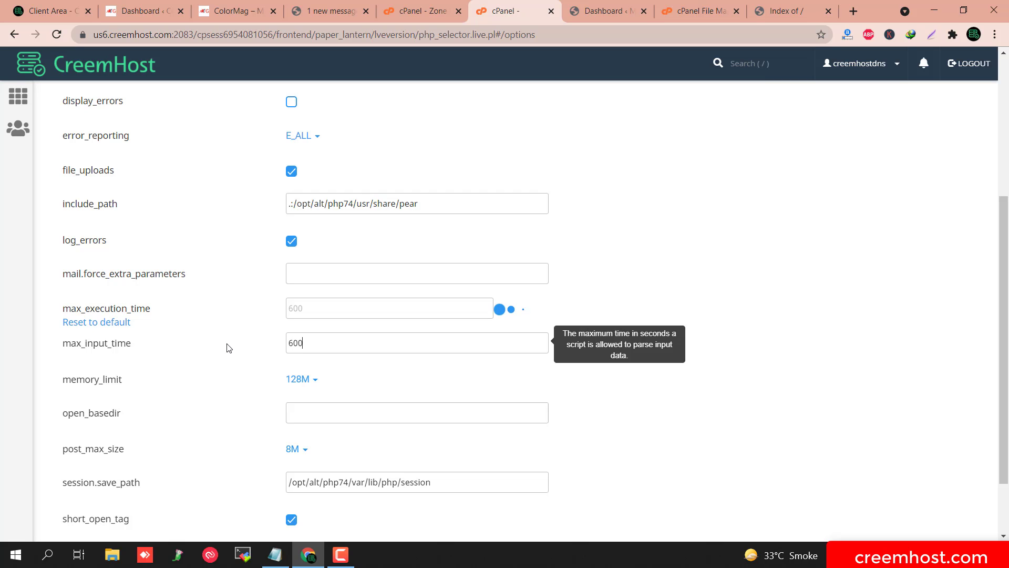
click(298, 379)
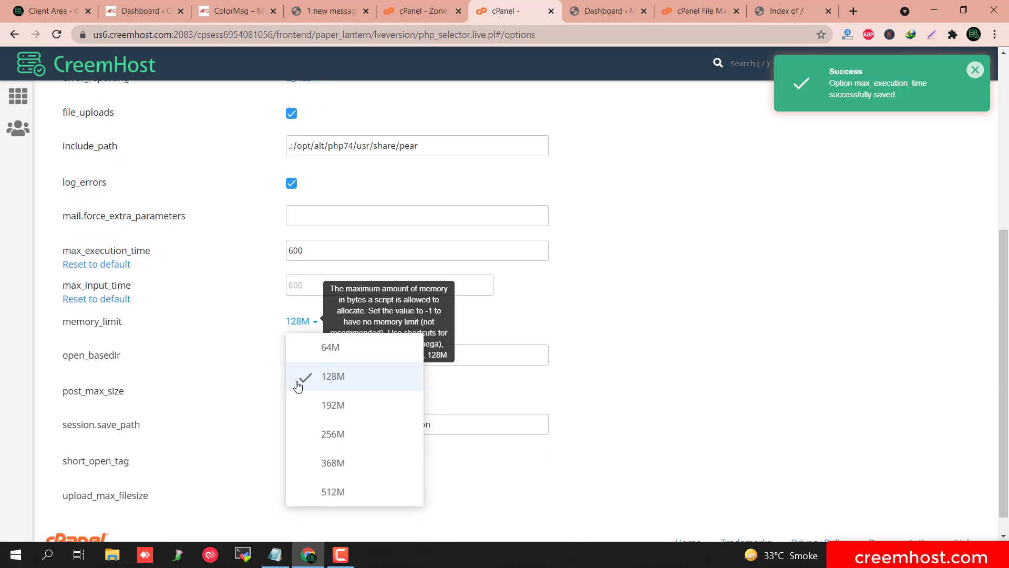
click(339, 411)
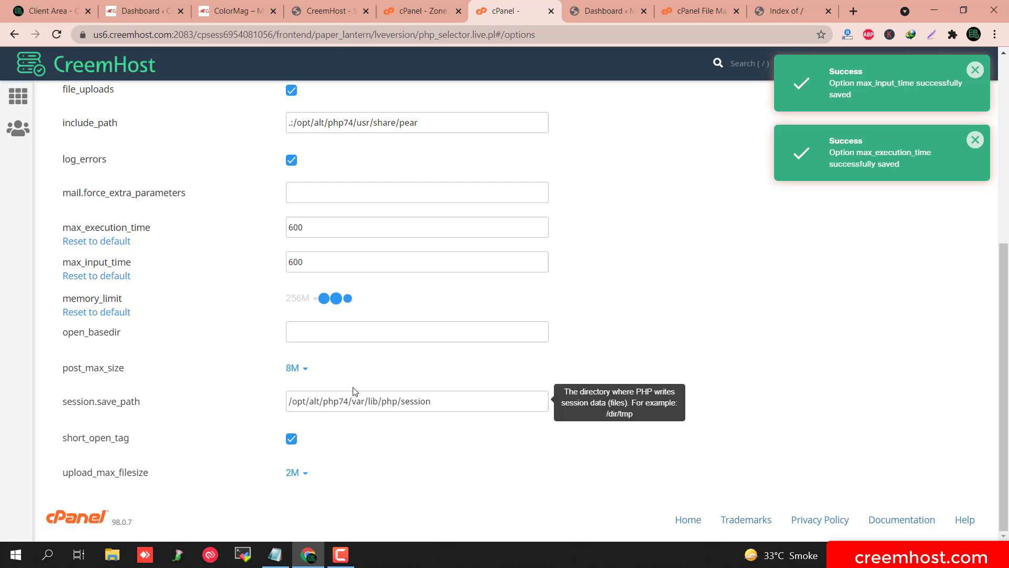
click(295, 368)
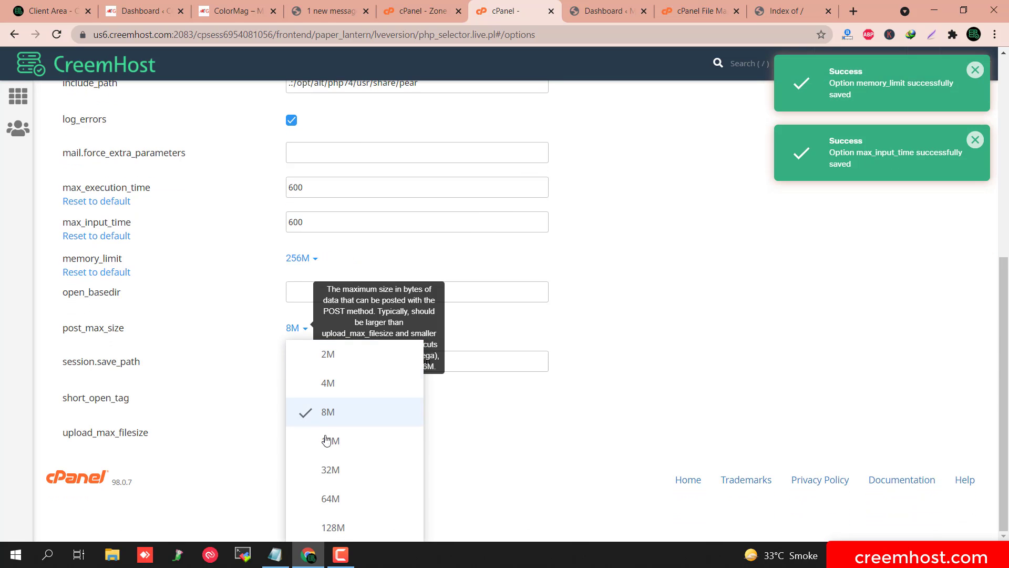
click(339, 527)
click(306, 473)
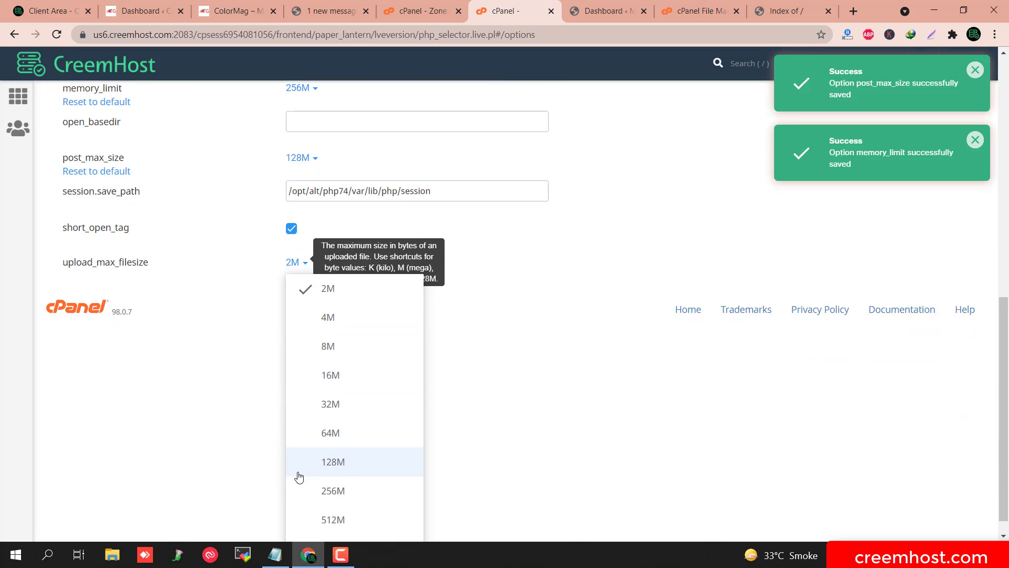
click(344, 469)
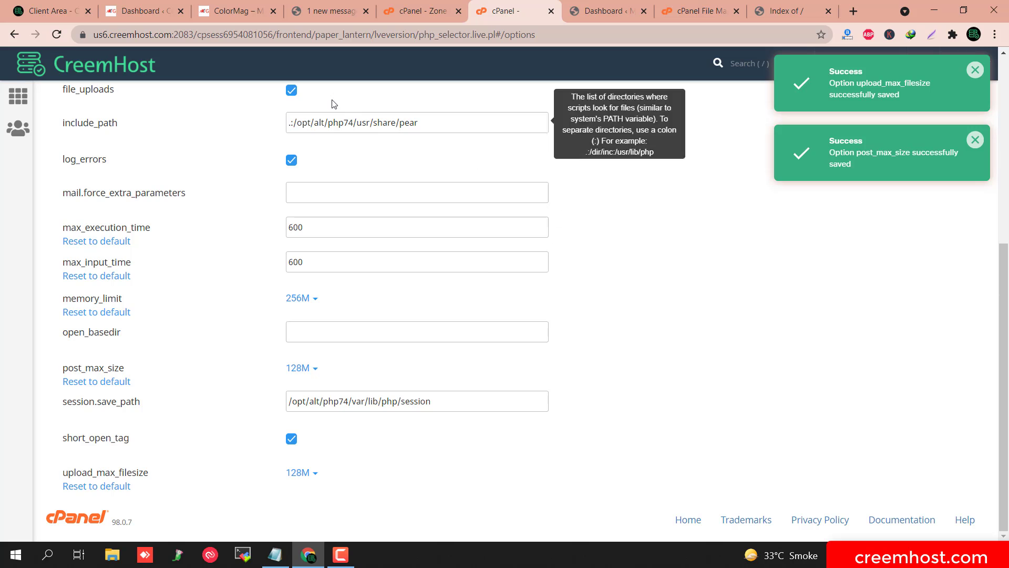
click(144, 11)
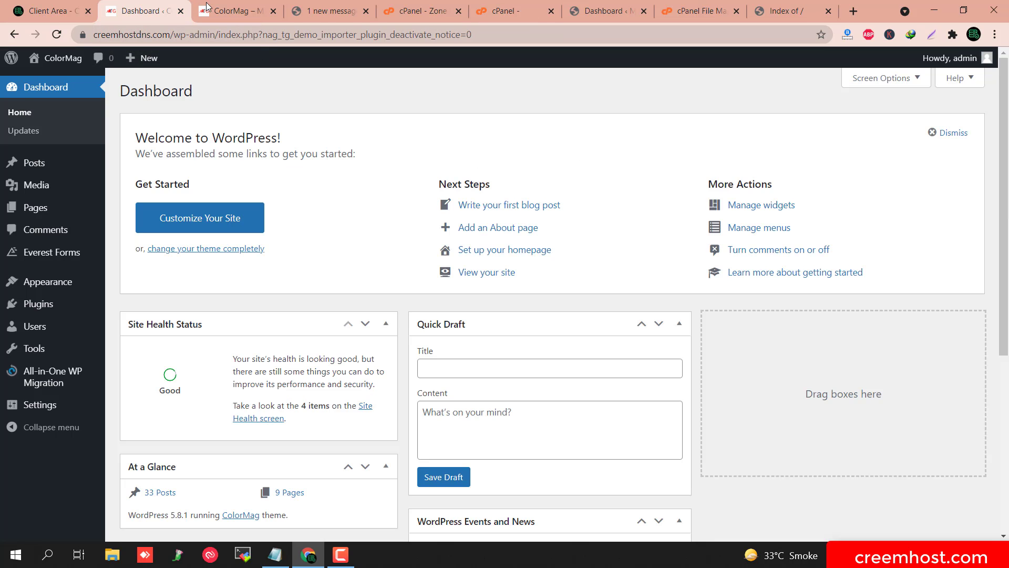
Download an All content export of the ColorMag site from Tools > Export as an XML file.
click(232, 11)
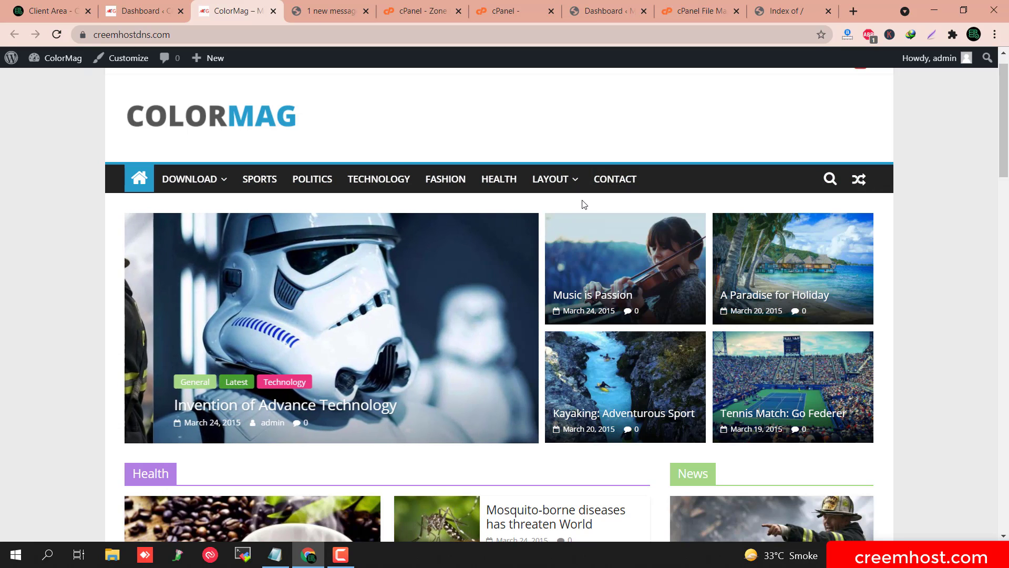
click(147, 14)
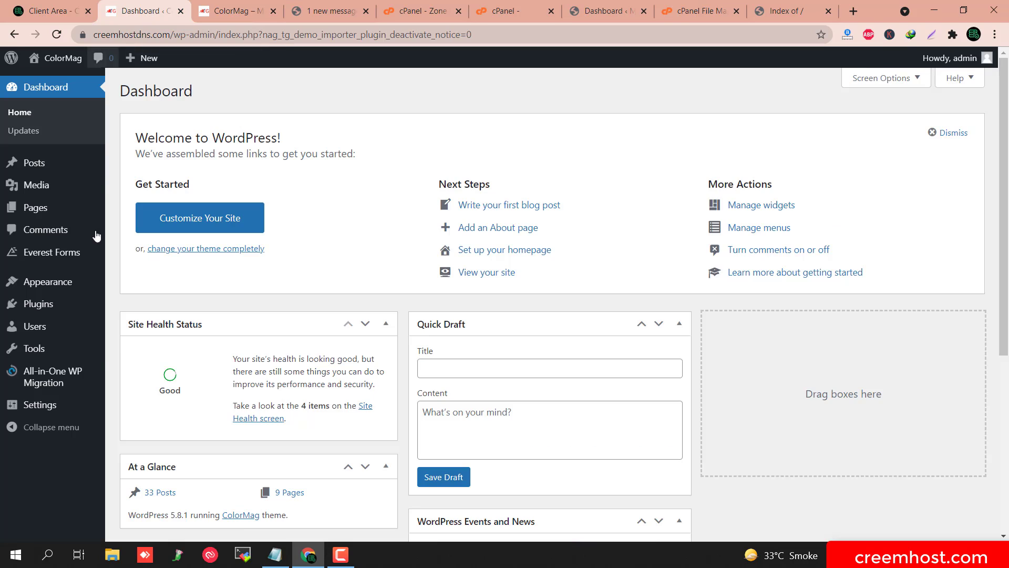
mouse_move(63, 286)
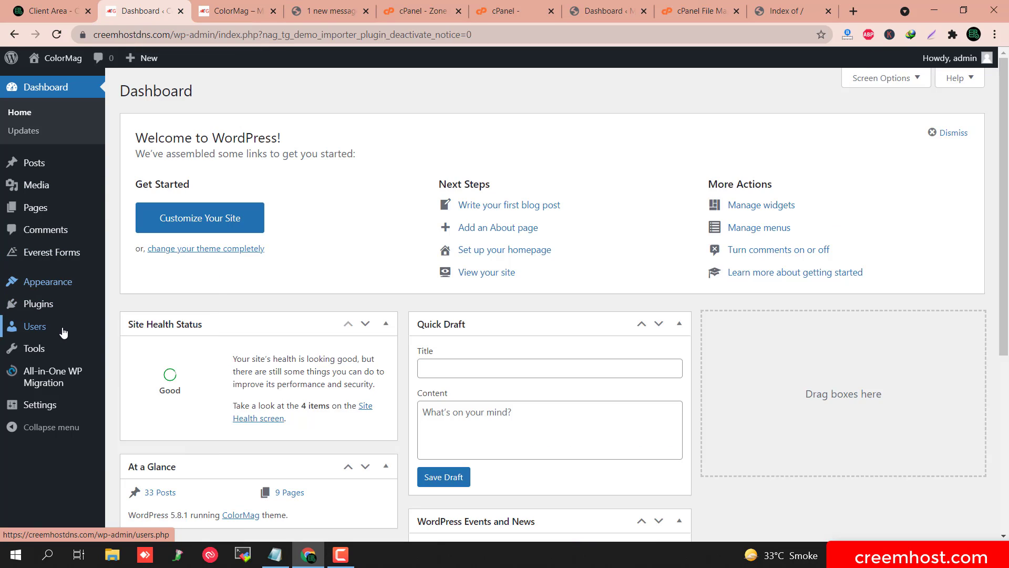
mouse_move(55, 351)
click(150, 389)
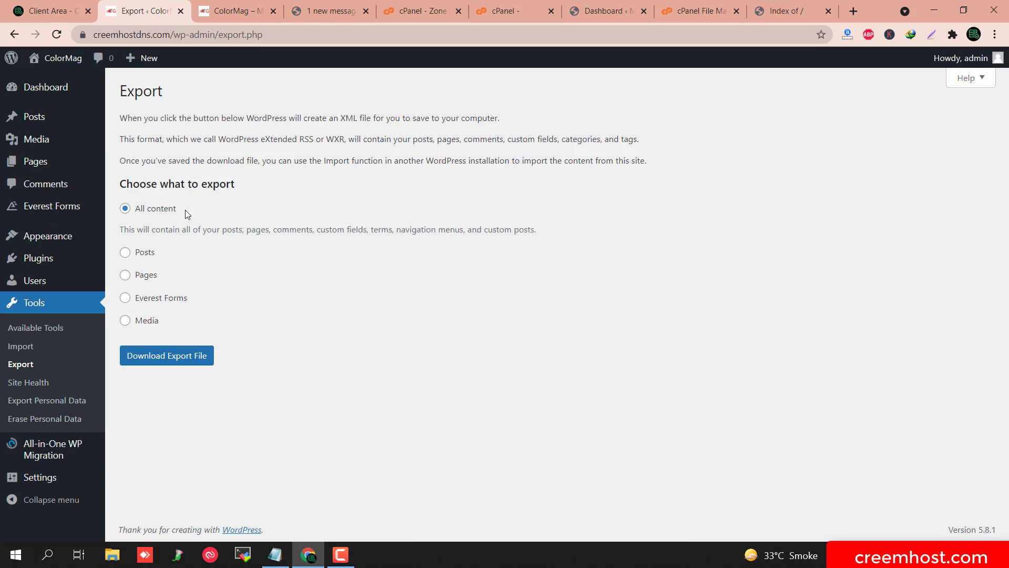
click(181, 363)
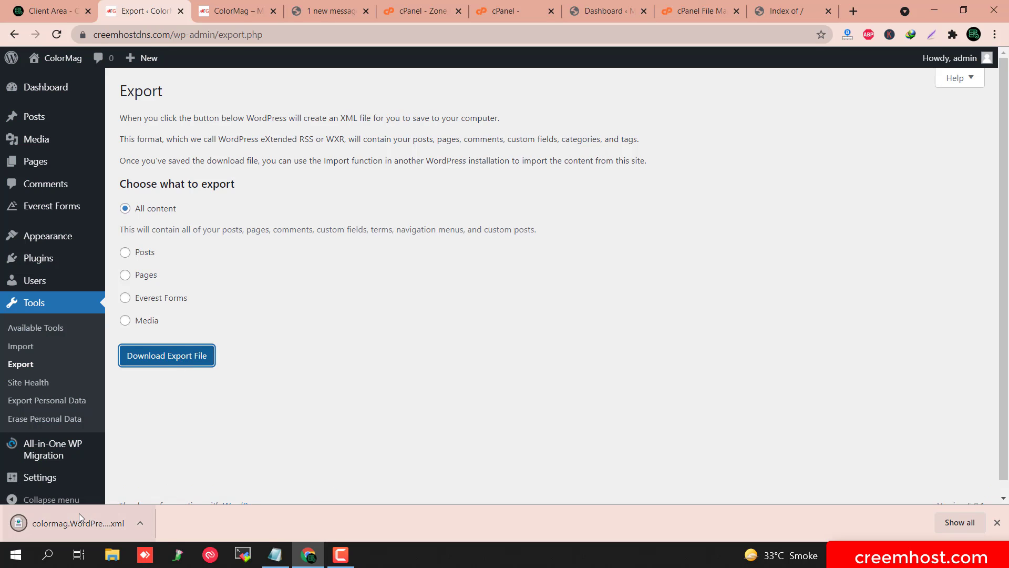
click(603, 11)
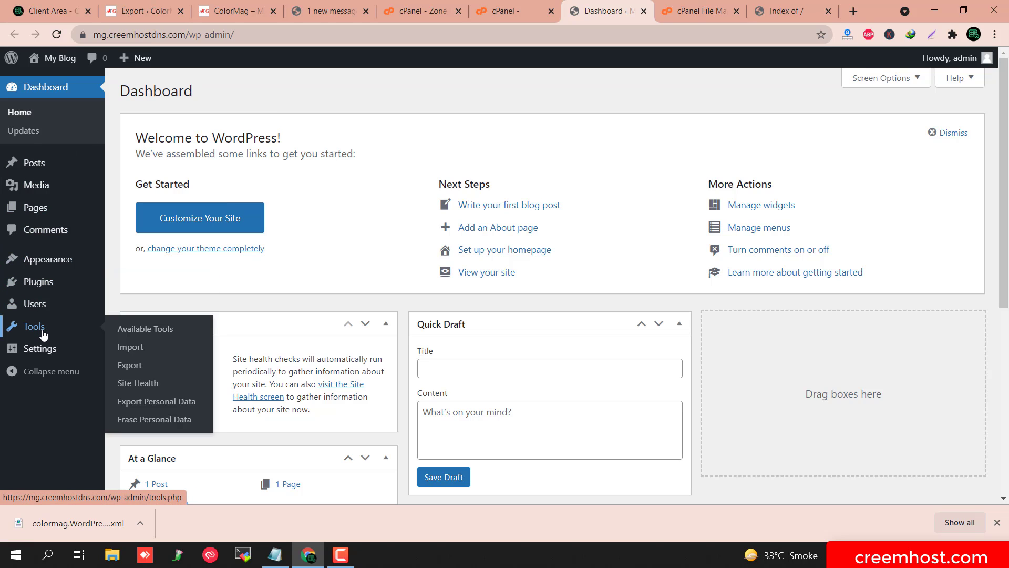
Check the old ColorMag site's Permalink Settings, which use the Day and name structure.
click(144, 8)
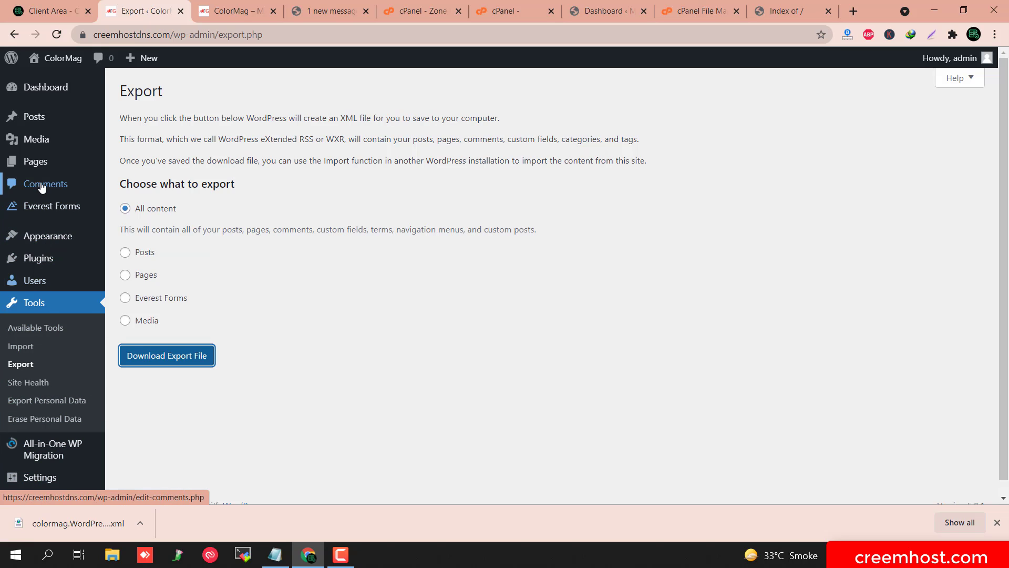
scroll(147, 469, down, 1)
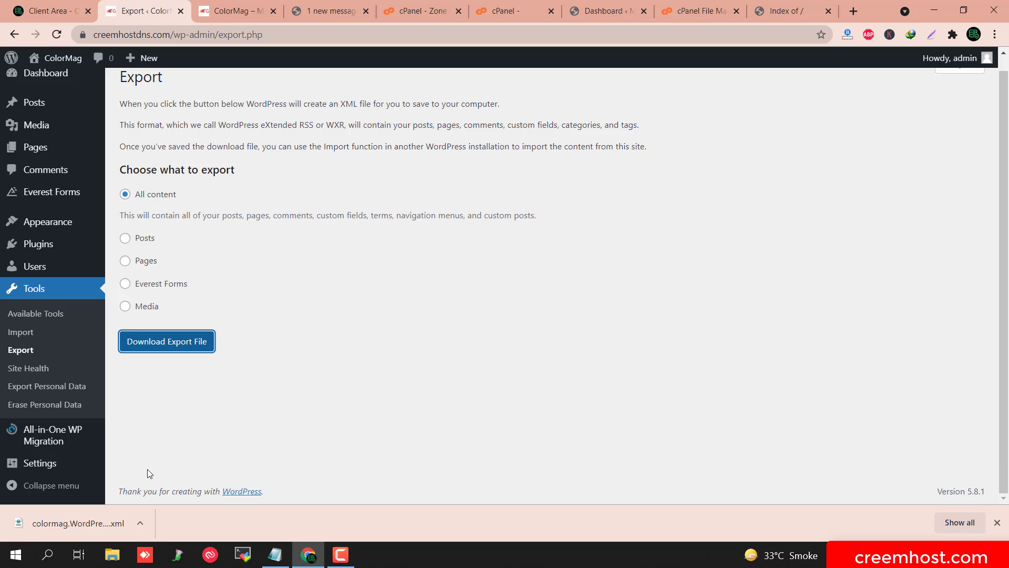
mouse_move(72, 466)
click(153, 425)
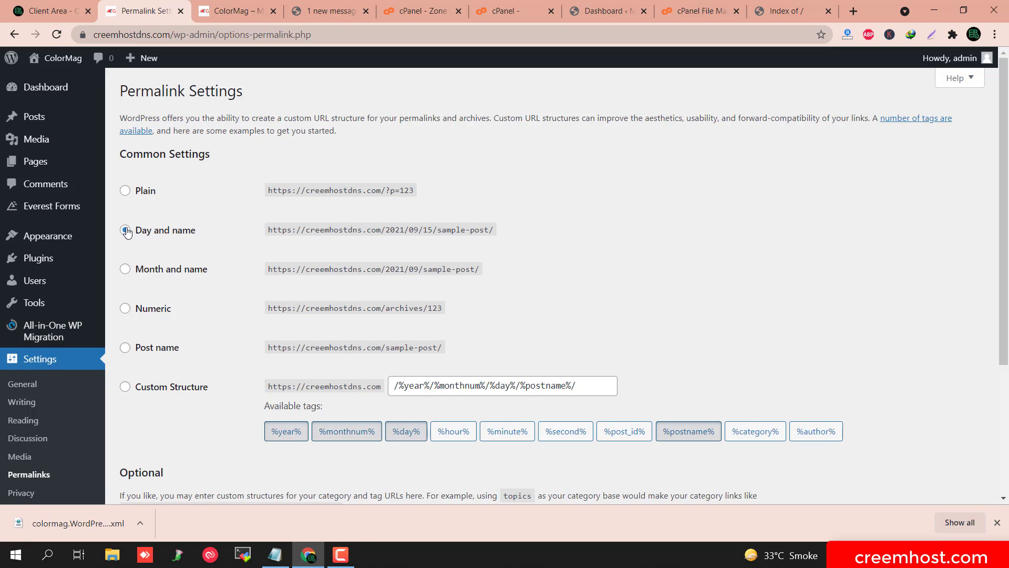
drag(197, 230, 135, 231)
Open Settings > Permalinks on the new mg.creemhostdns.com site to compare with the old site.
click(607, 11)
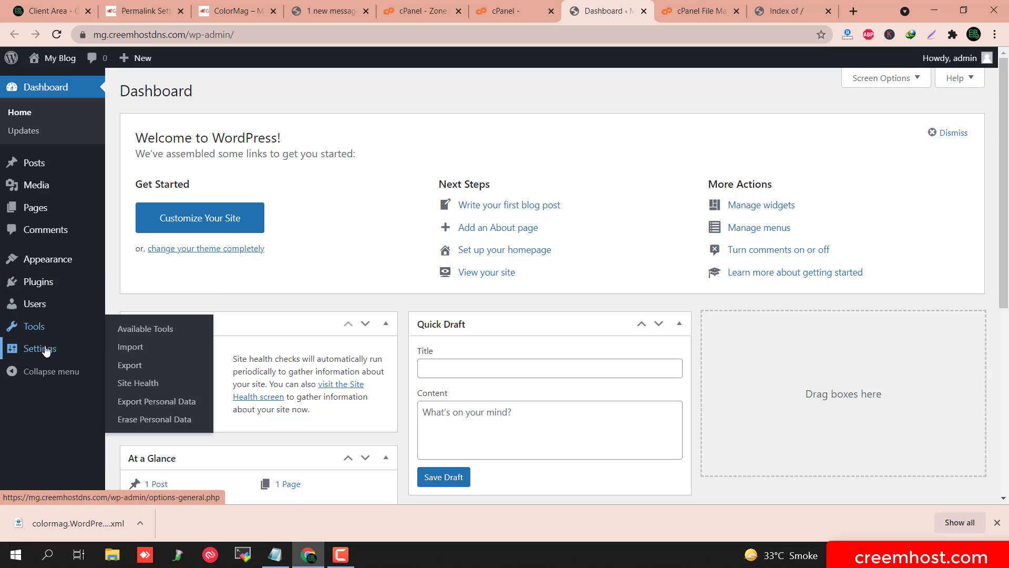
mouse_move(45, 349)
click(138, 443)
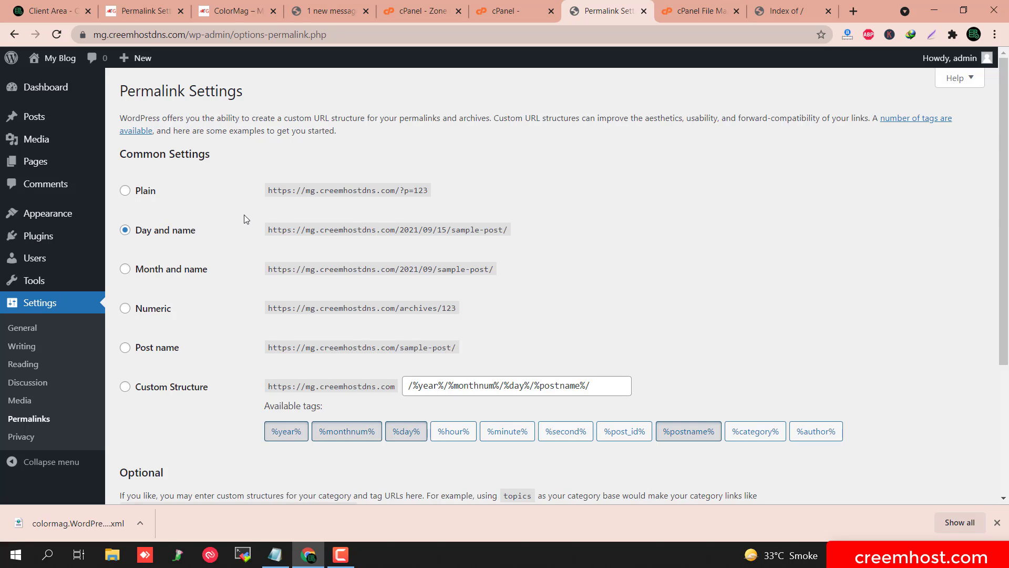
click(140, 7)
click(604, 10)
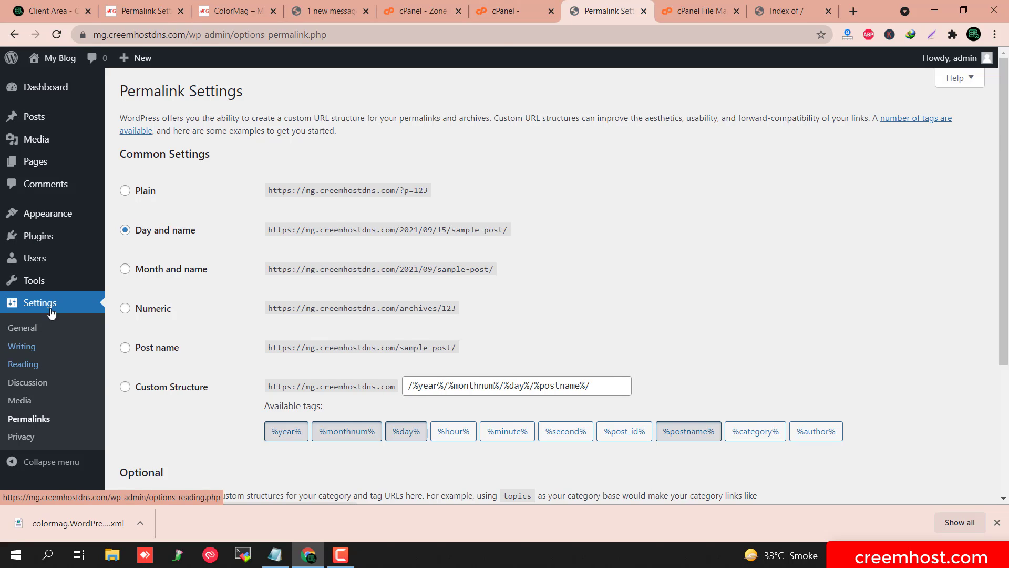
Install the WordPress importer from Tools > Import and run it.
mouse_move(84, 282)
click(140, 302)
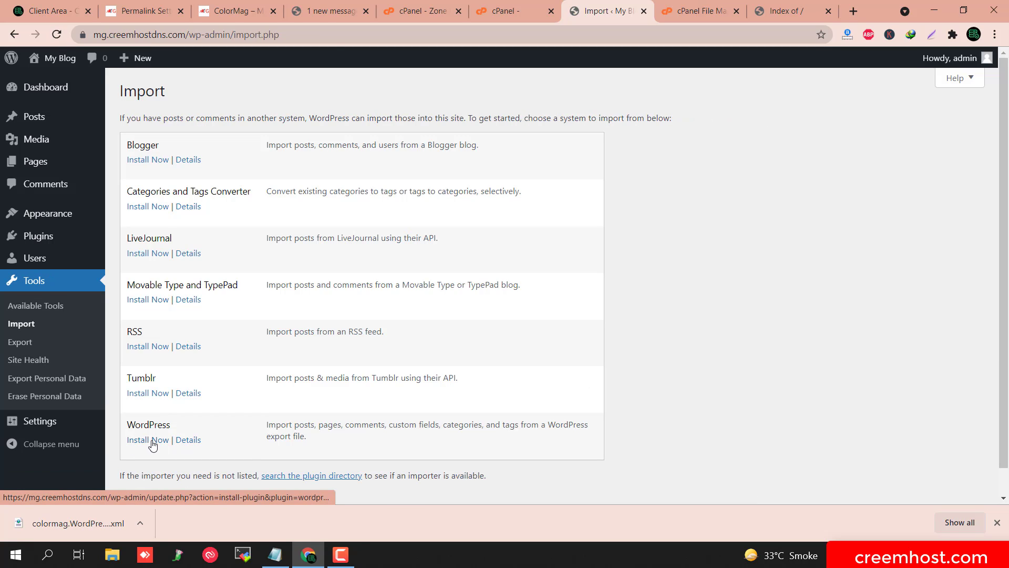
click(150, 442)
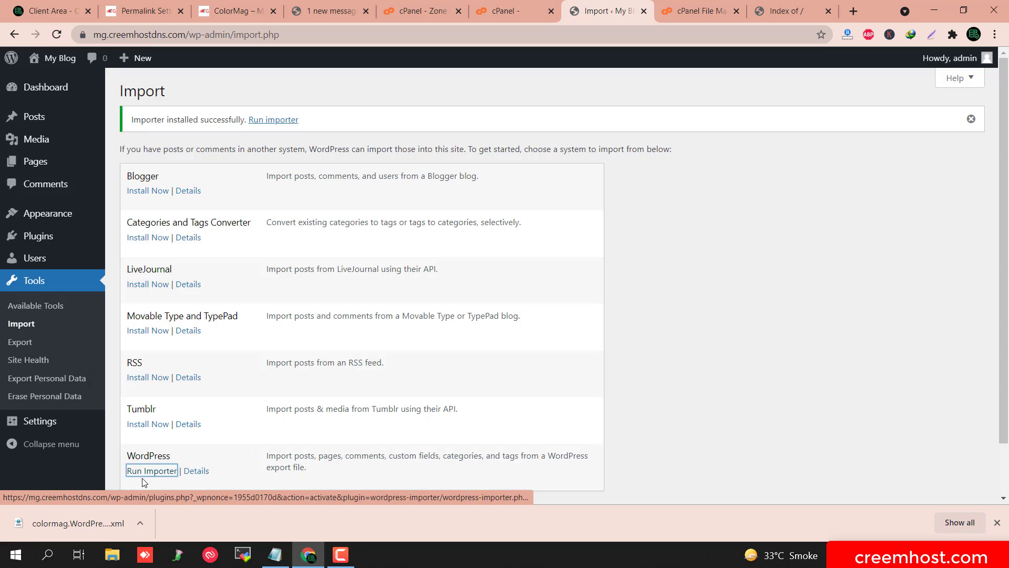
click(148, 472)
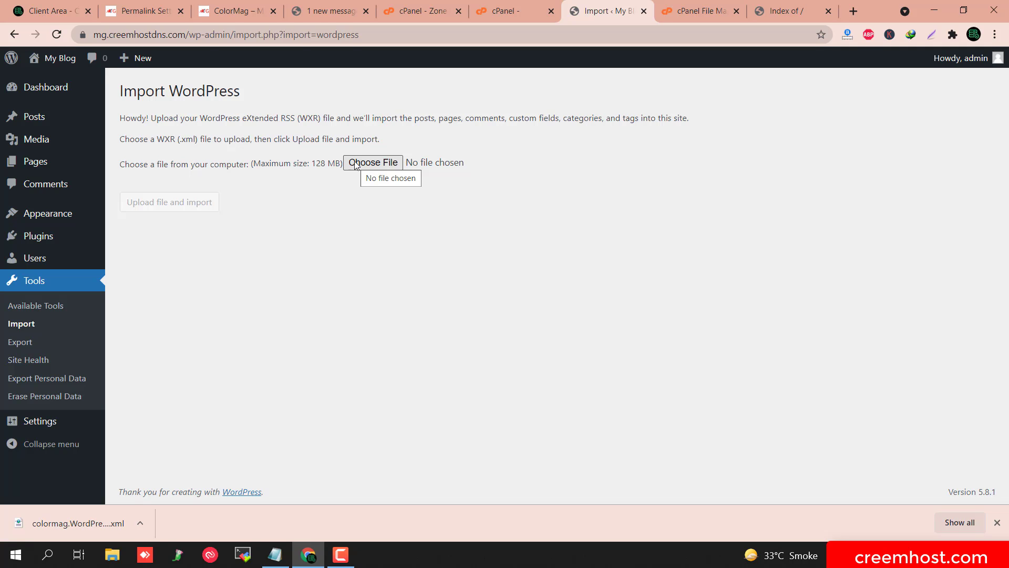
Choose the colormag XML export file and upload it to start the import.
click(375, 166)
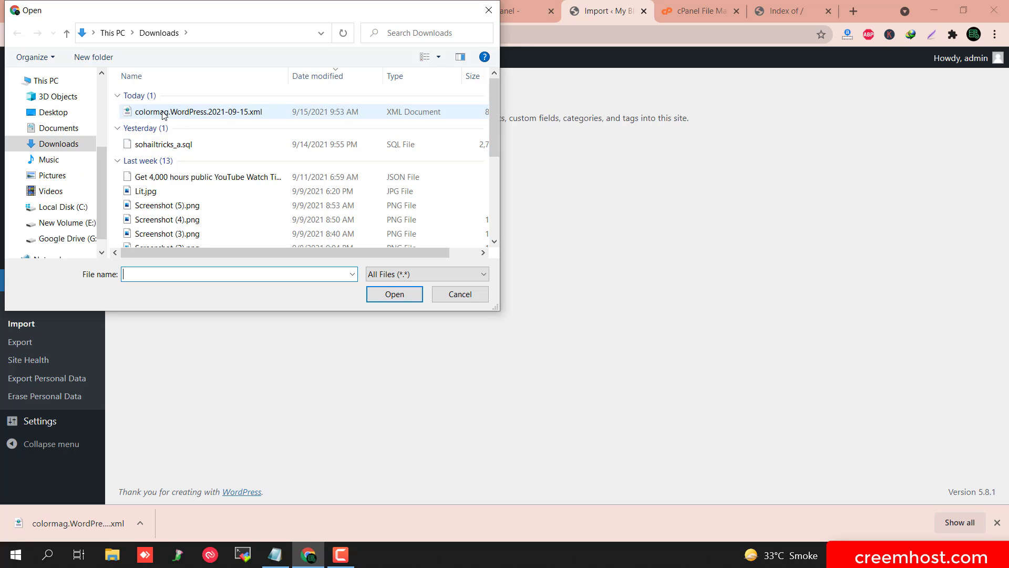
click(216, 115)
click(381, 293)
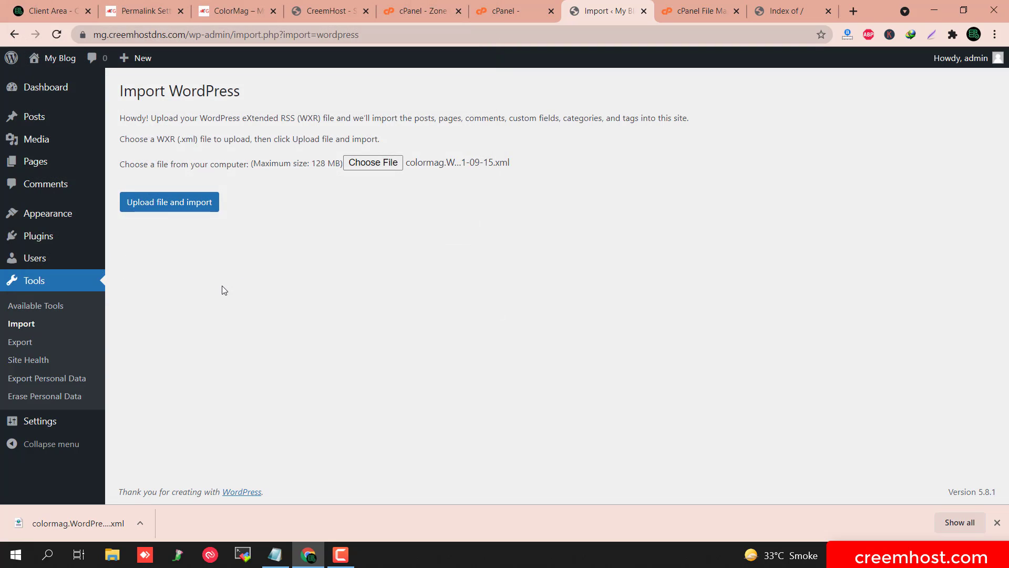
click(153, 206)
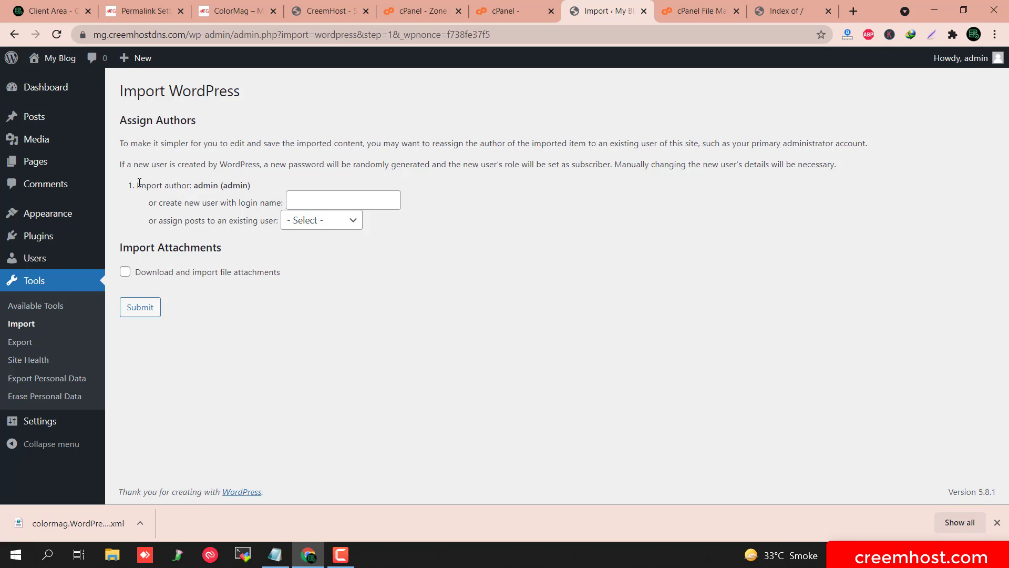
Assign imported posts to the admin user, enable downloading file attachments, and submit the import.
click(325, 225)
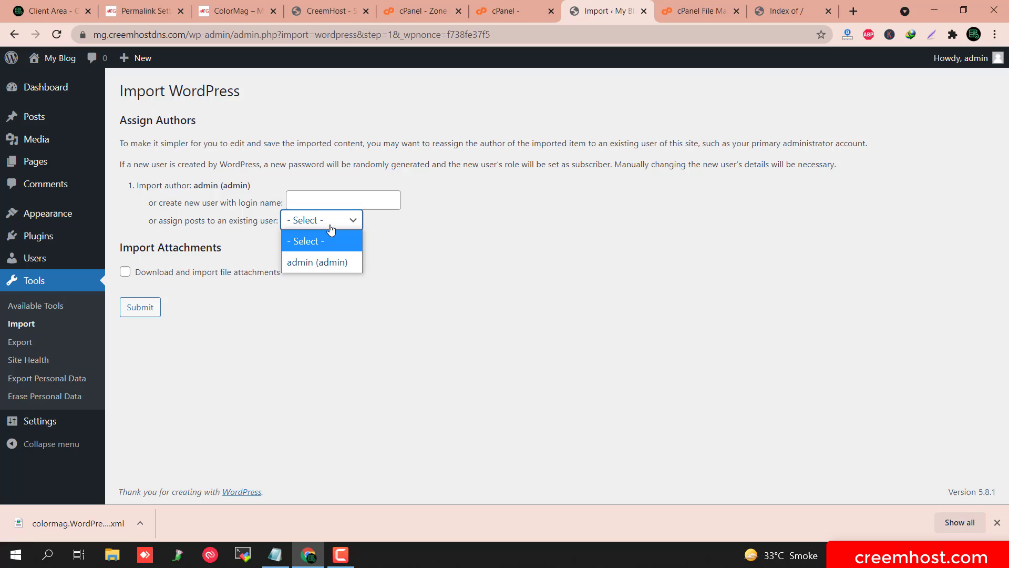
click(334, 261)
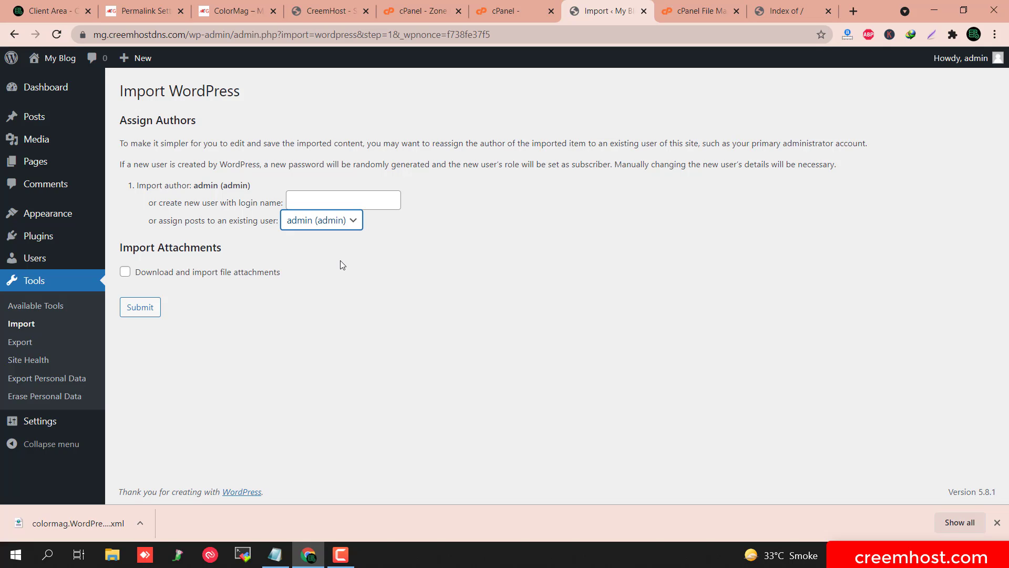
click(126, 276)
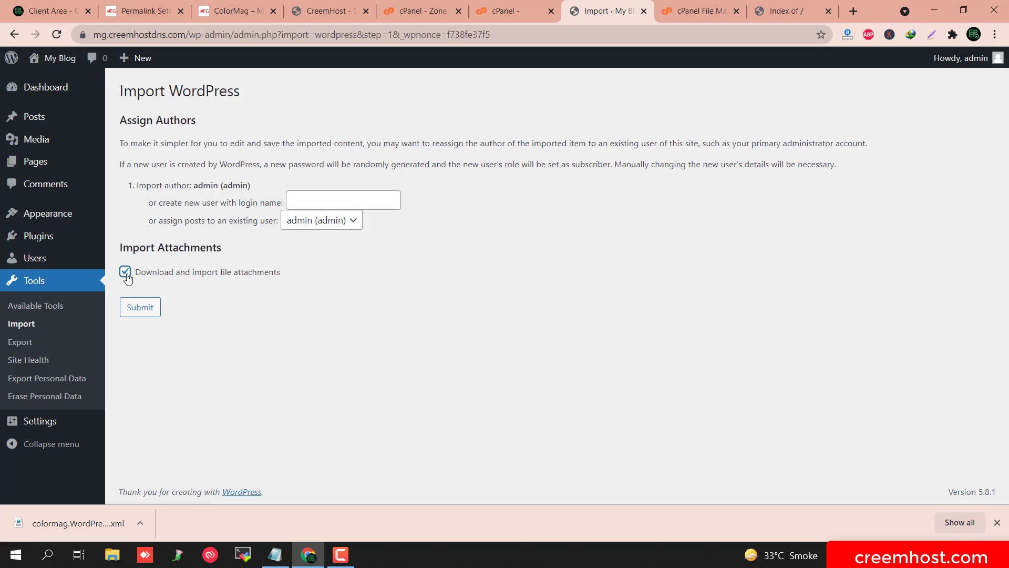
click(139, 310)
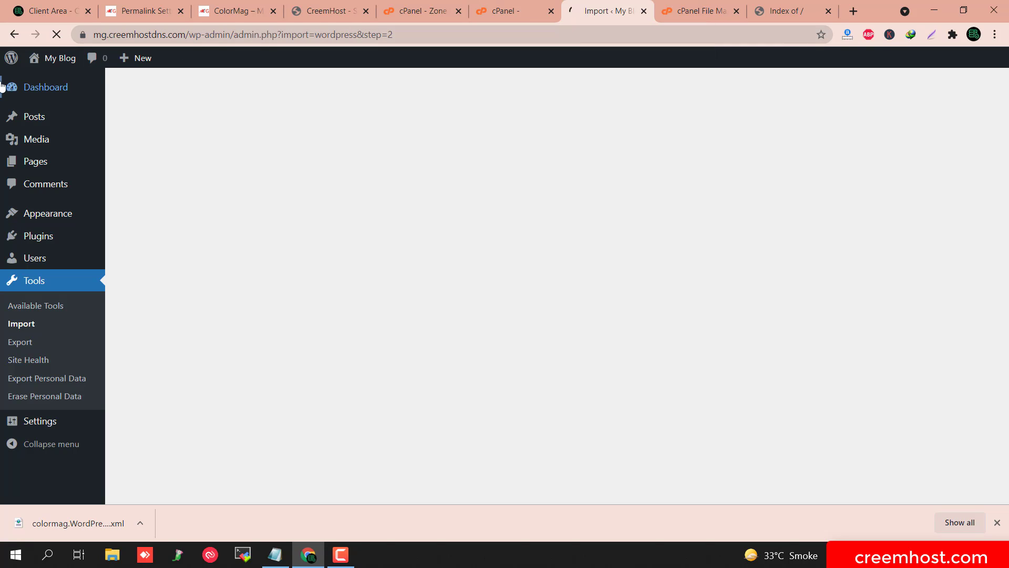
Open All Posts in a new tab, confirm the import finished, and reload to see 34 posts.
mouse_move(30, 118)
click(68, 124)
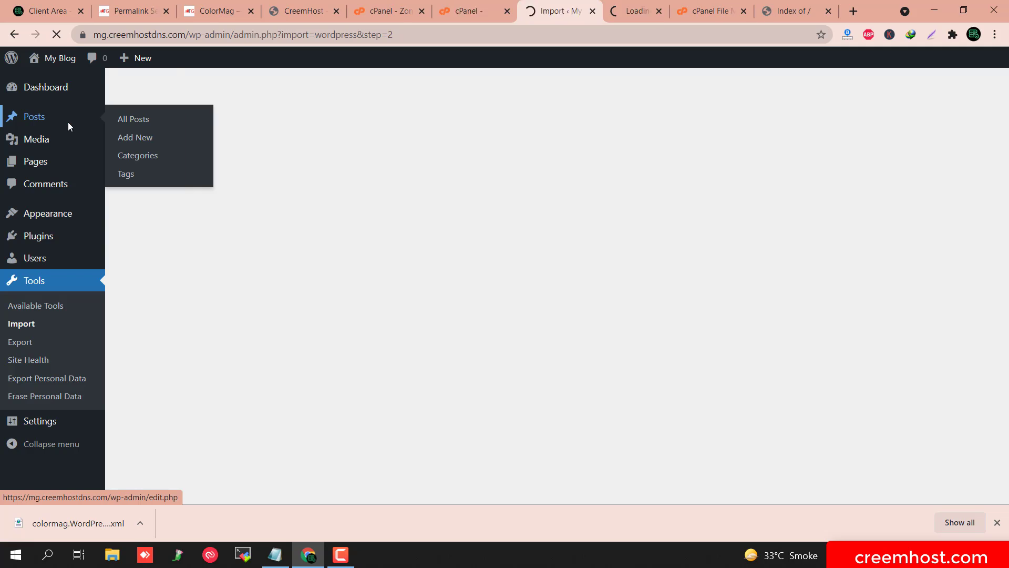
click(621, 13)
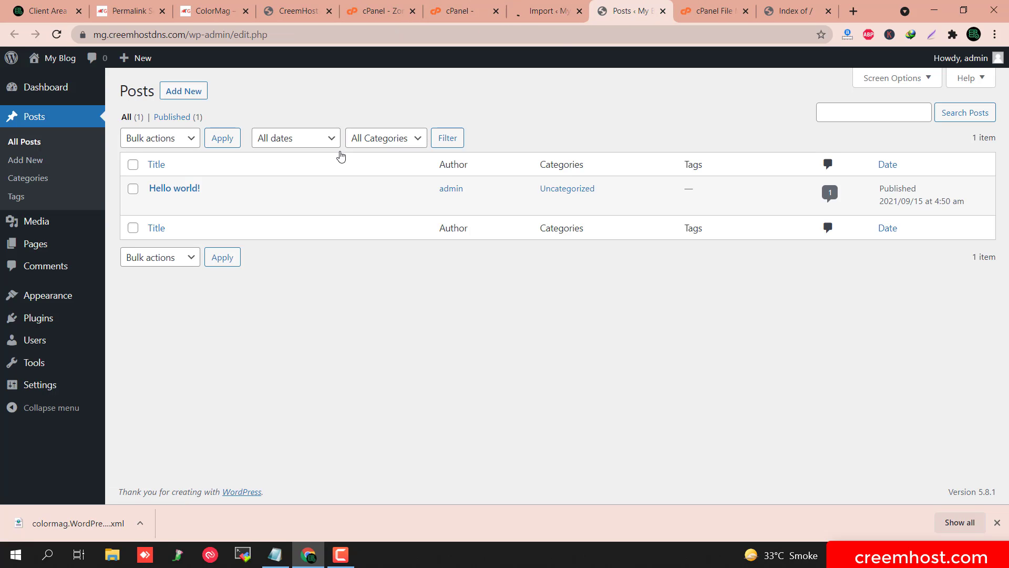
mouse_move(153, 207)
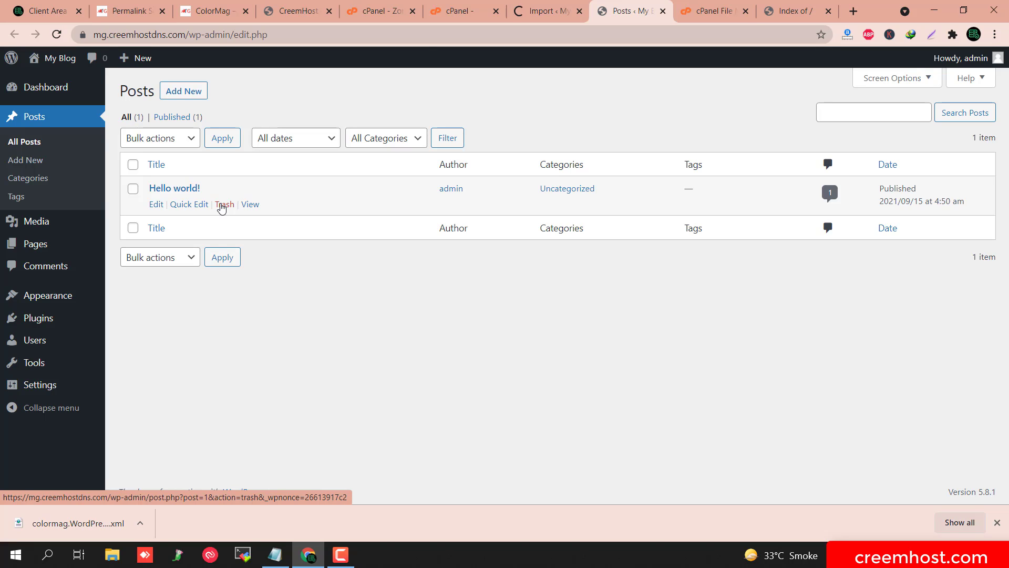
click(546, 12)
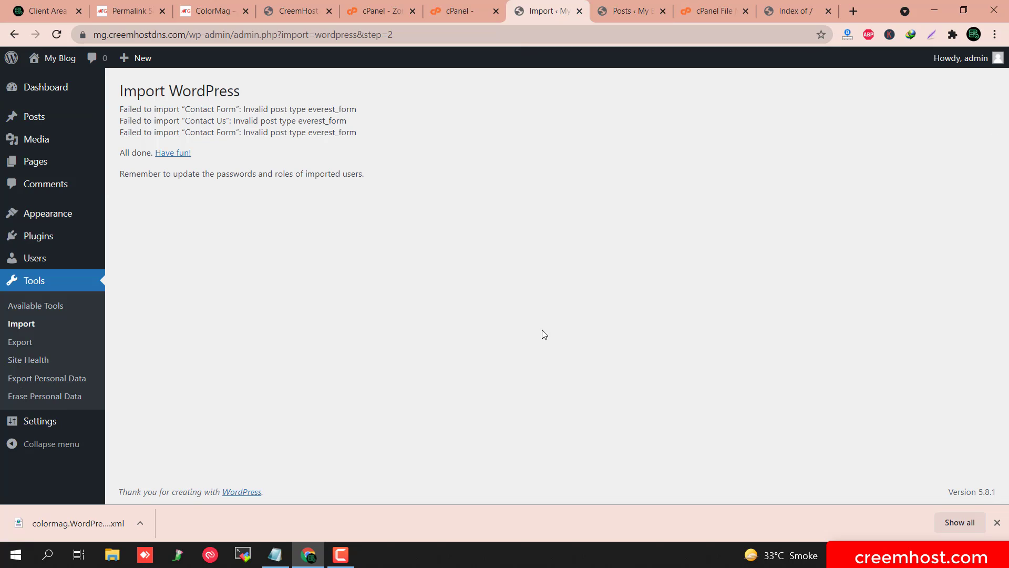
click(621, 11)
click(58, 35)
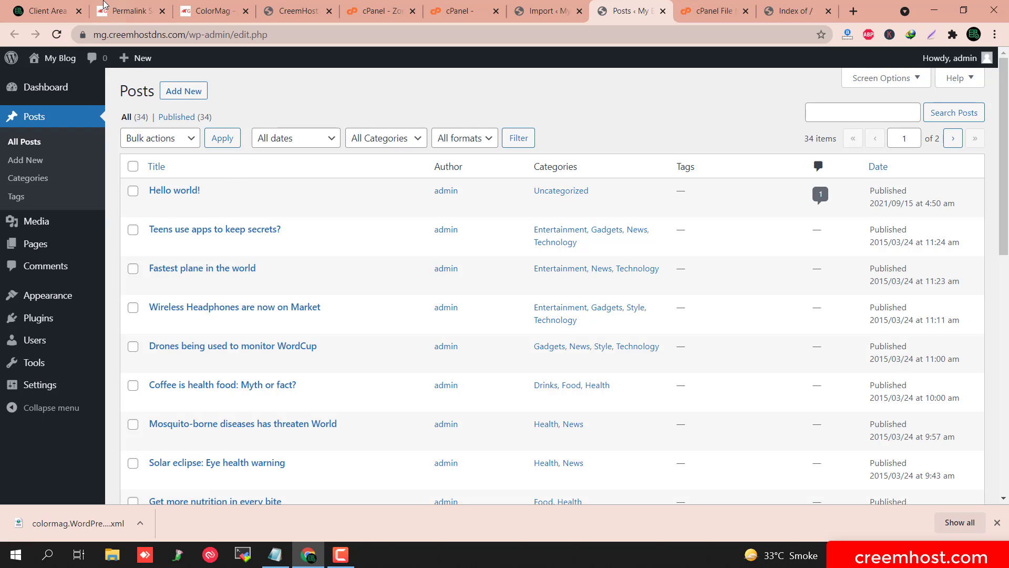
Open the old ColorMag site's All Posts list from its admin dashboard.
click(213, 10)
mouse_move(58, 61)
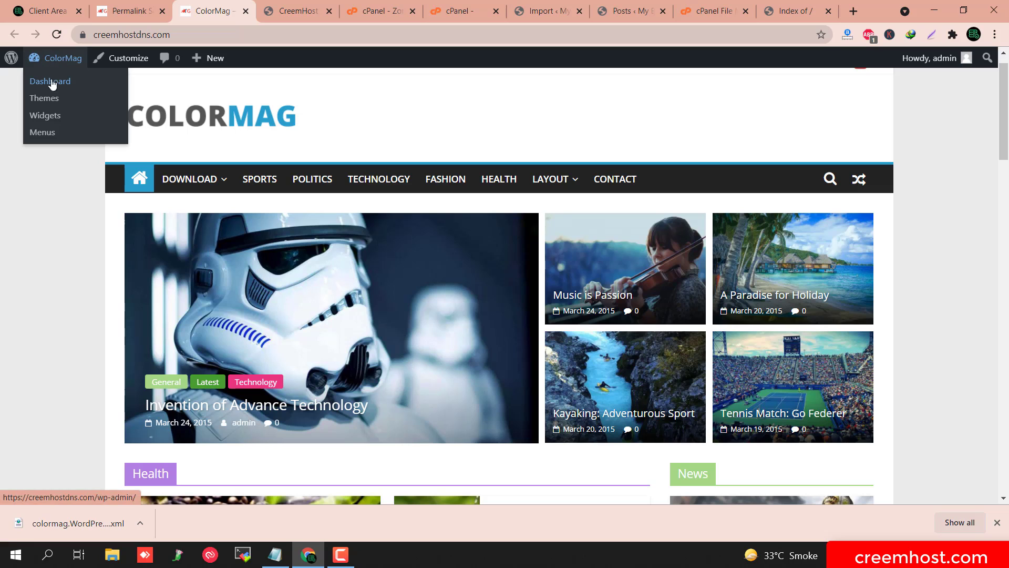
click(50, 81)
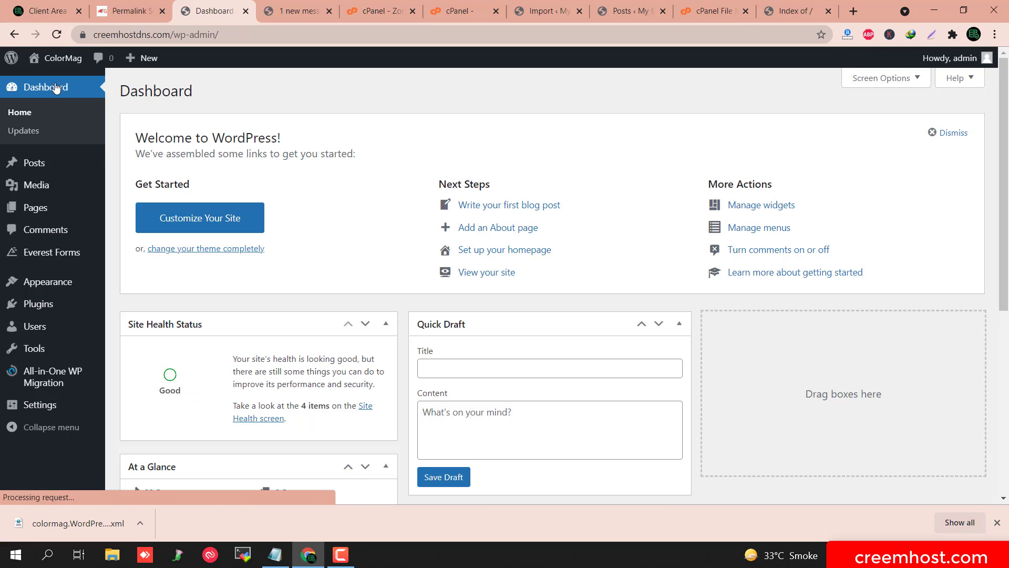
mouse_move(39, 164)
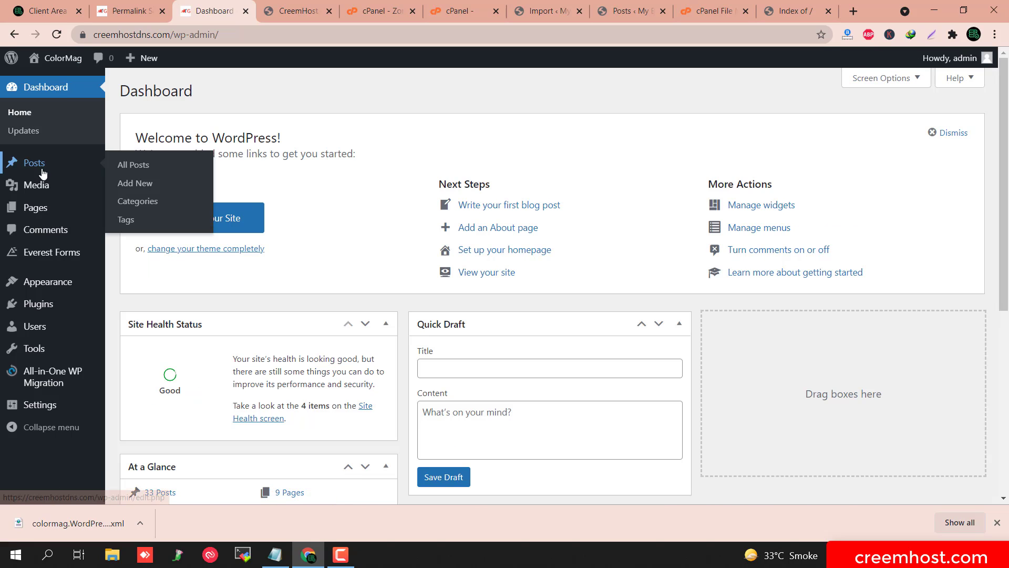
click(122, 167)
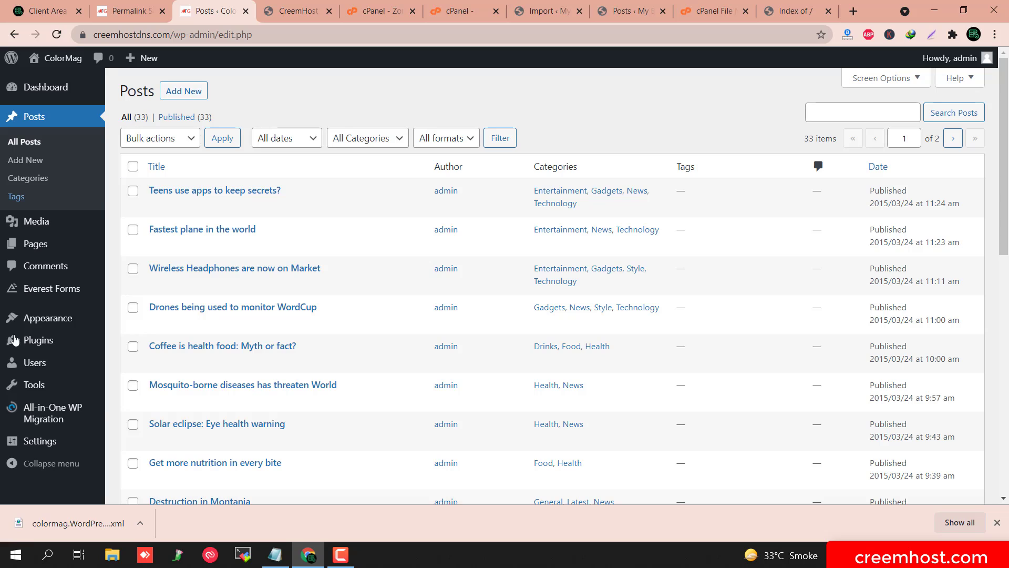
mouse_move(91, 383)
Open the imported post 'Teens use apps to keep secrets?' in a new tab and review it.
click(630, 17)
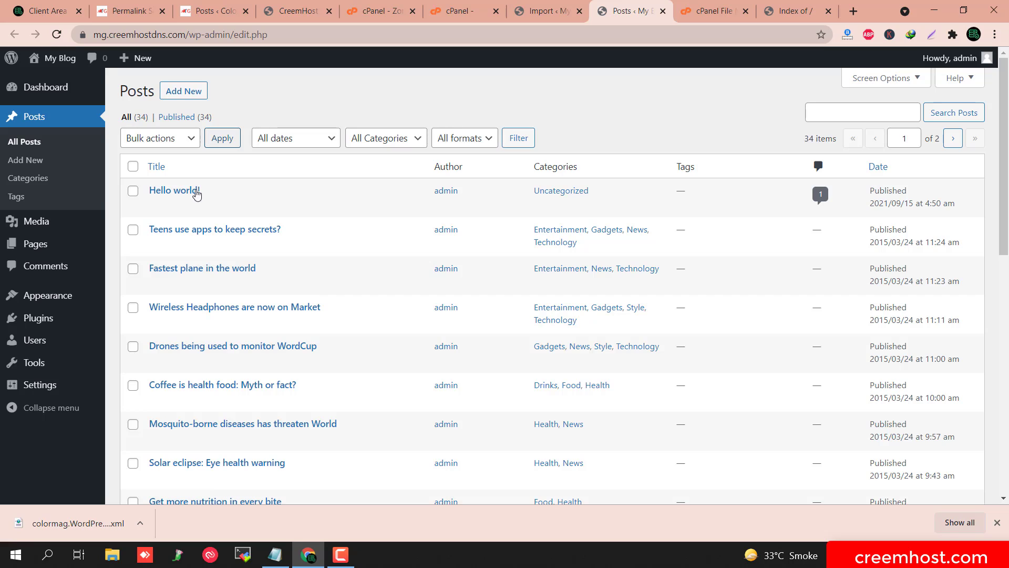
mouse_move(217, 231)
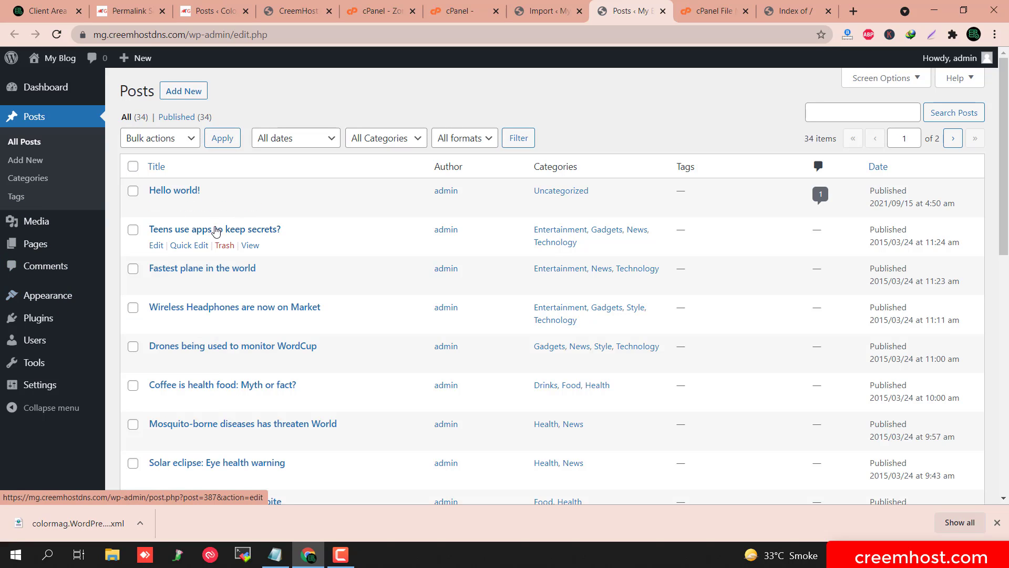
right_click(252, 251)
click(294, 258)
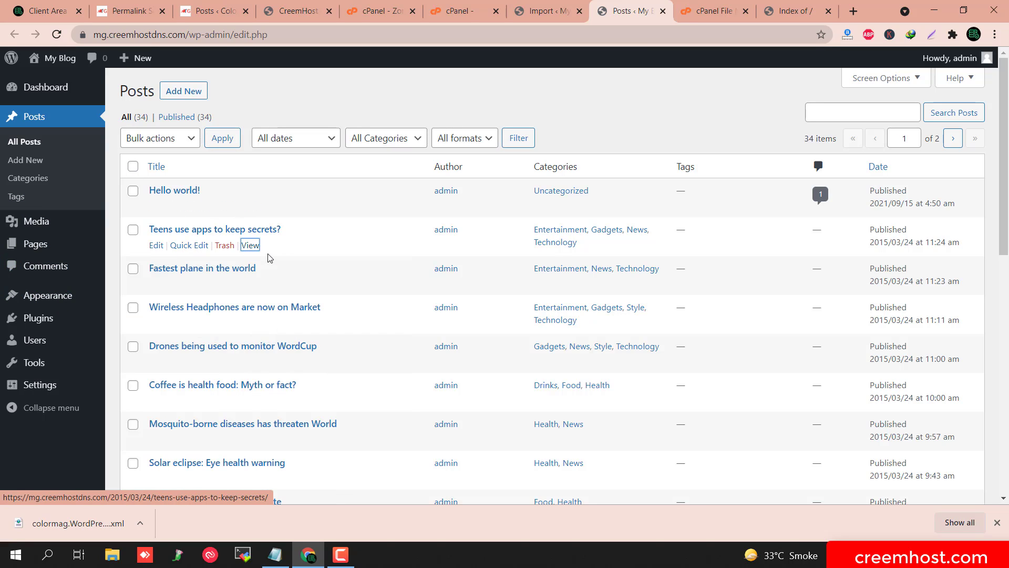
click(633, 14)
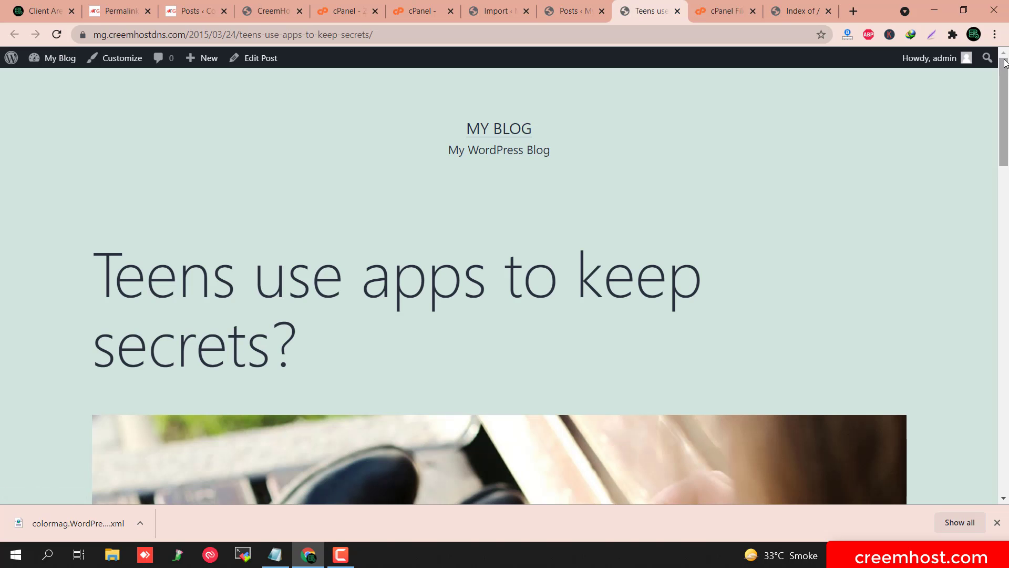
drag(1001, 111, 988, 74)
click(557, 8)
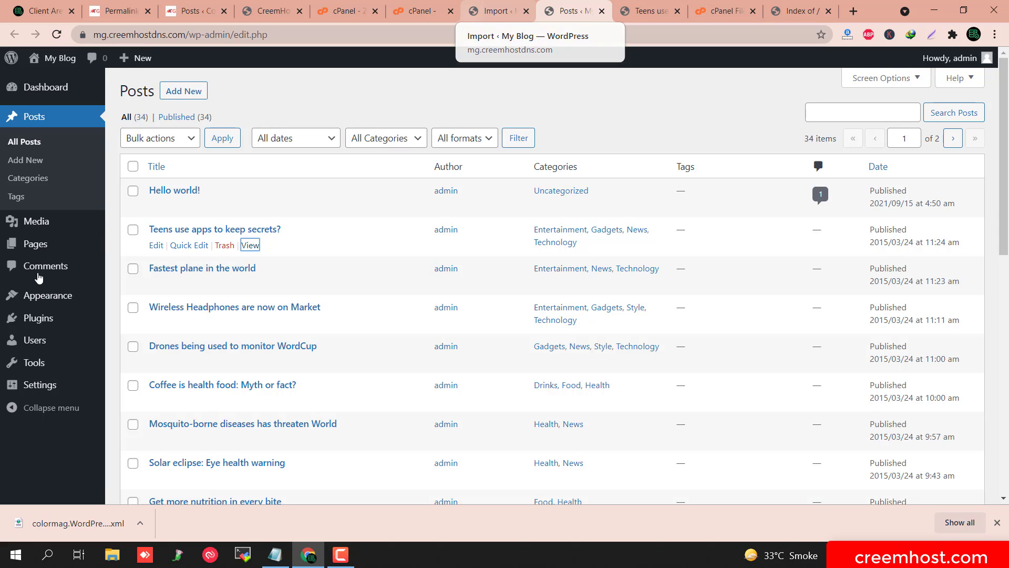
Search the theme directory for 'iconic', then install and activate the Iconic One theme.
mouse_move(79, 297)
click(133, 298)
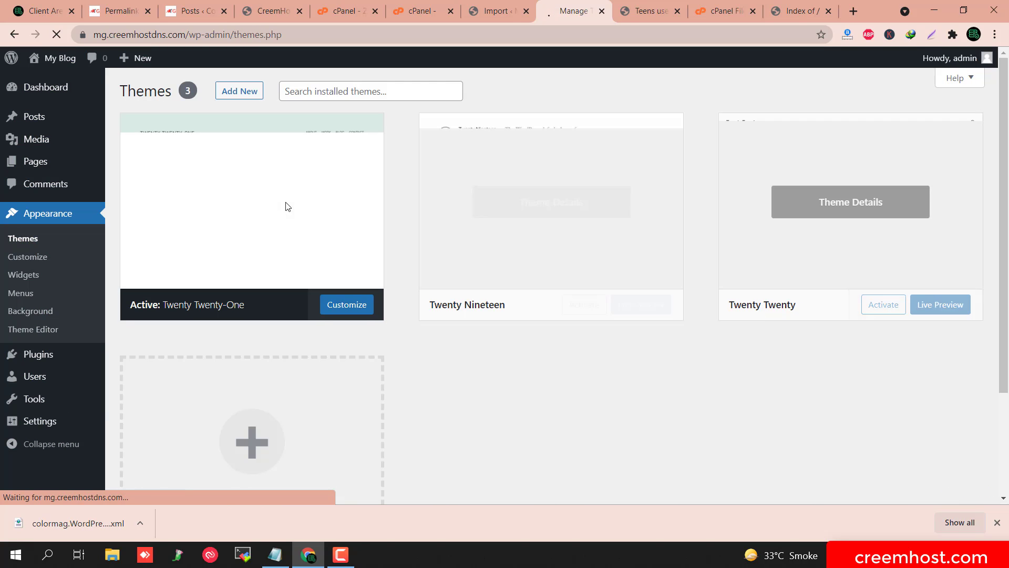
click(229, 98)
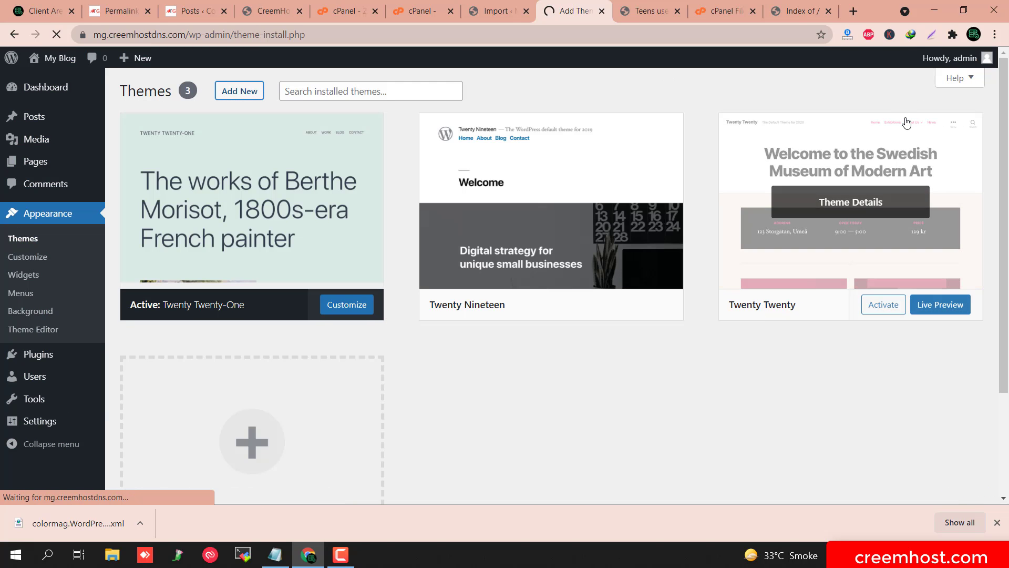
click(876, 130)
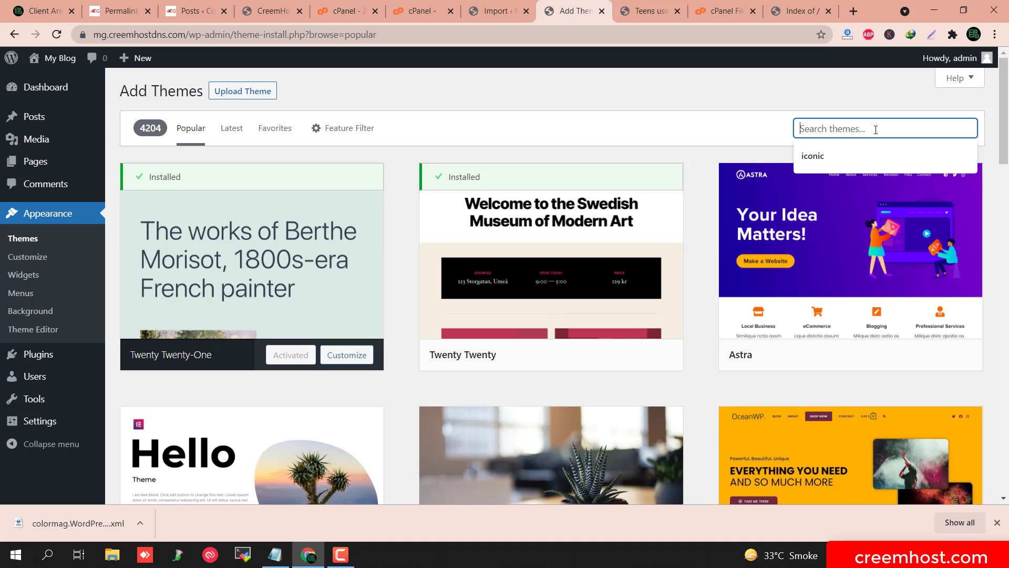
click(828, 155)
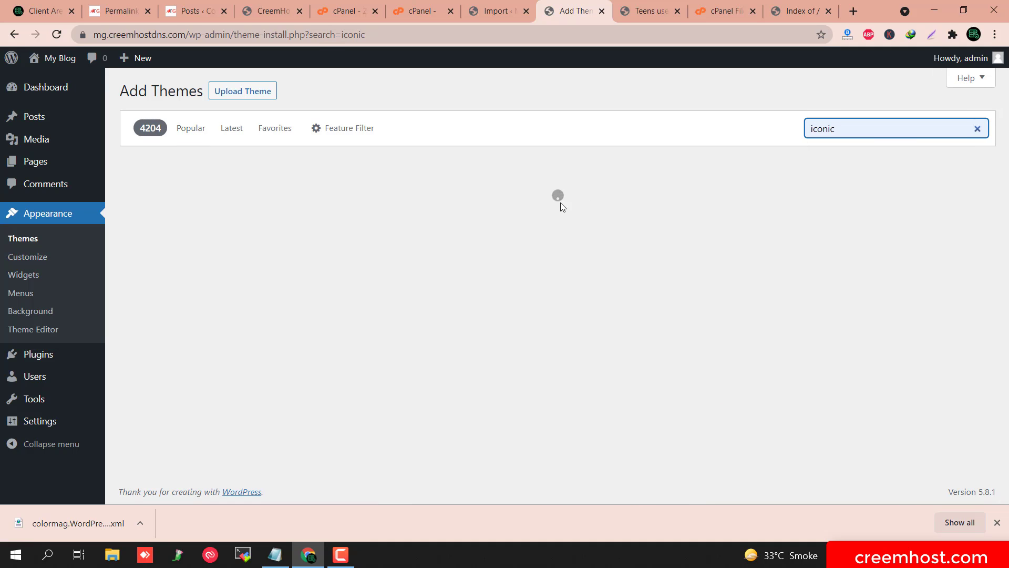
click(296, 359)
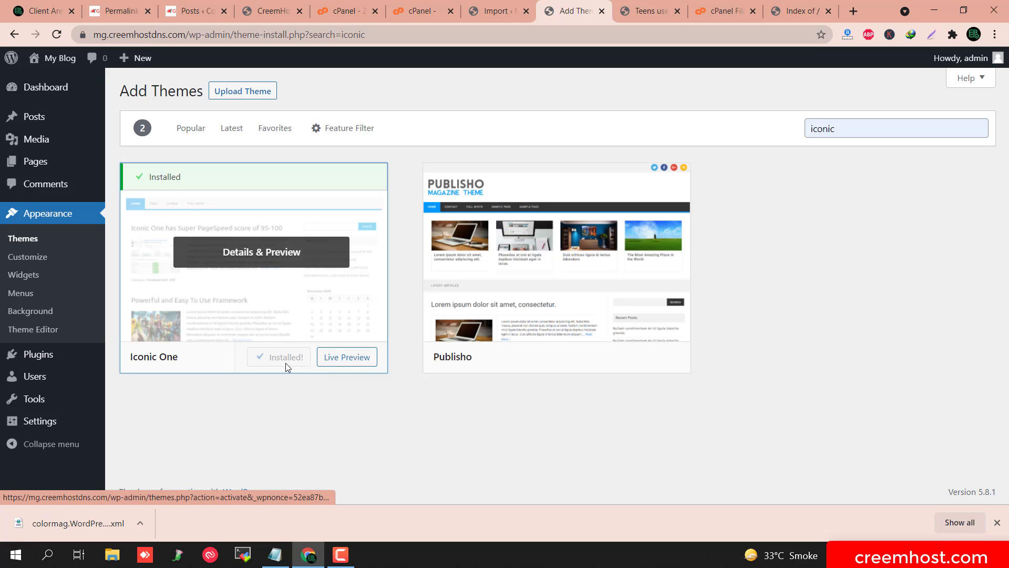
click(289, 360)
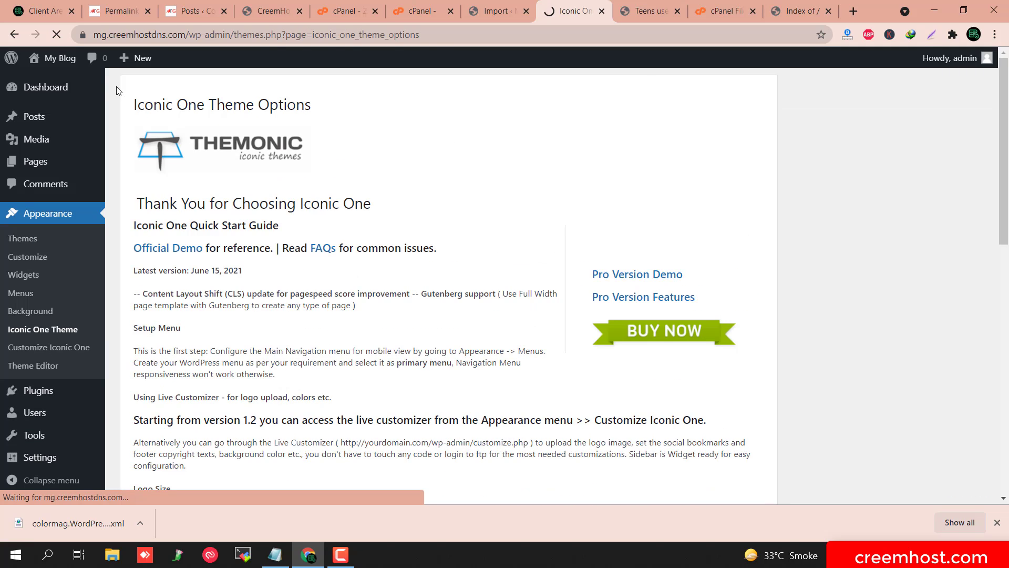
key(ctrl+Tab)
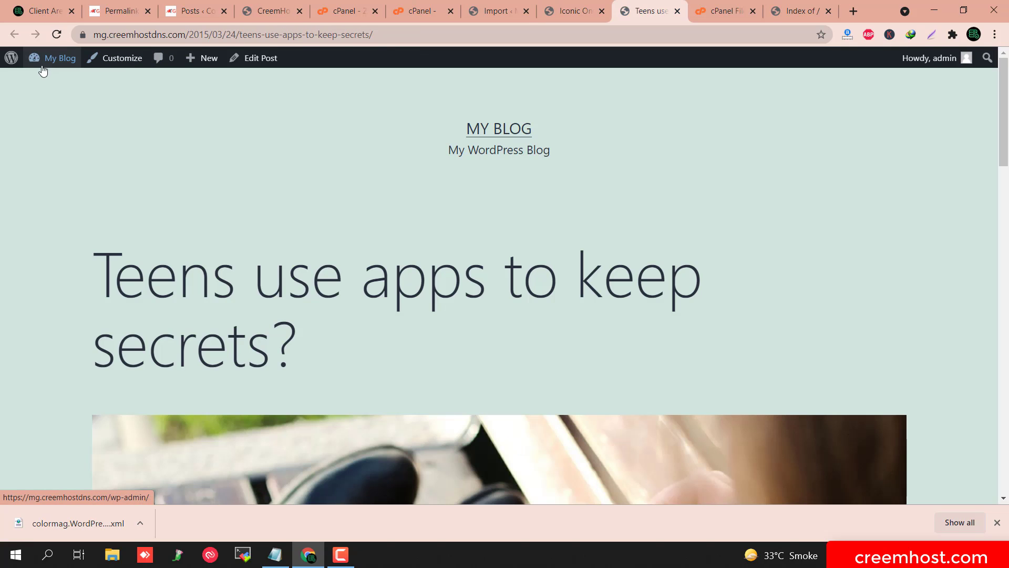
drag(247, 35, 753, 89)
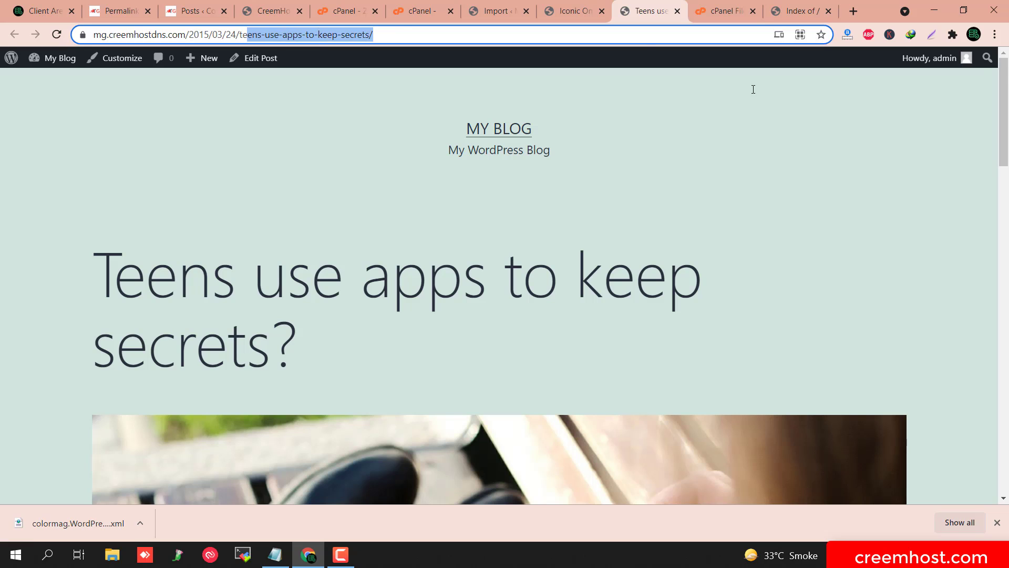
key(BackSpace)
key(BackSpace)
key(BackSpace)
key(BackSpace)
key(BackSpace)
key(BackSpace)
key(BackSpace)
key(BackSpace)
key(BackSpace)
key(BackSpace)
key(BackSpace)
key(BackSpace)
key(BackSpace)
key(BackSpace)
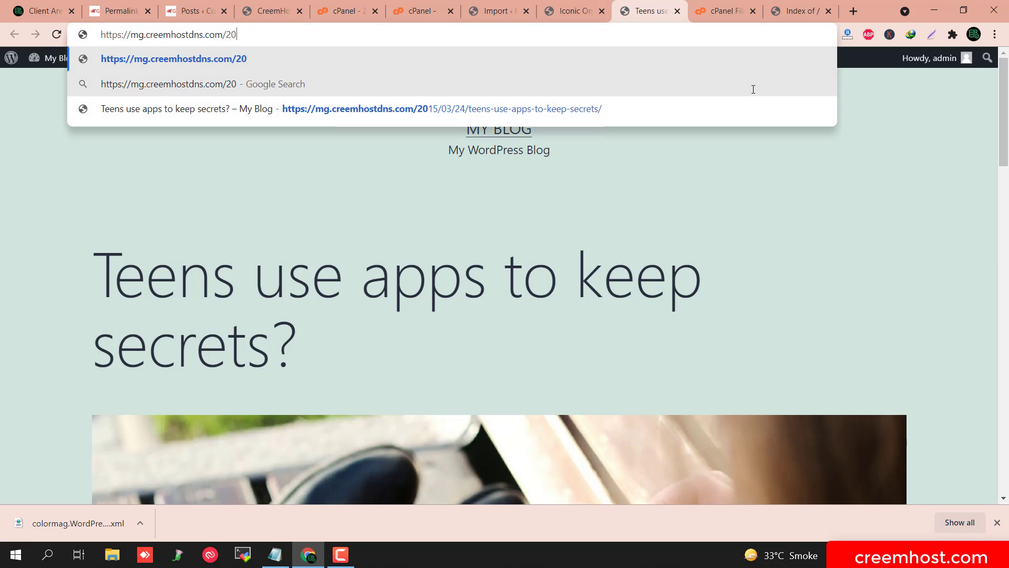
key(Return)
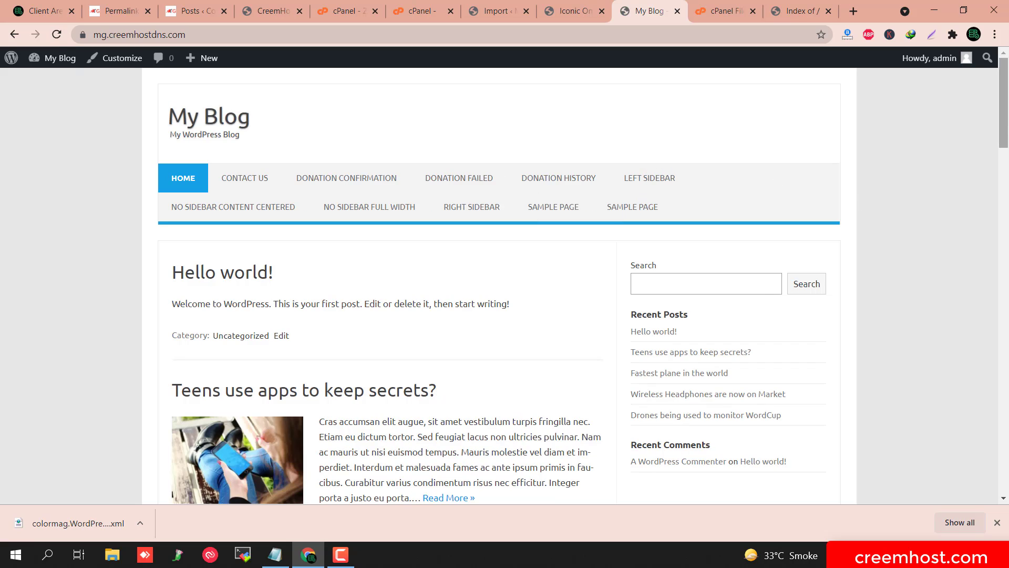
drag(1004, 139, 1008, 169)
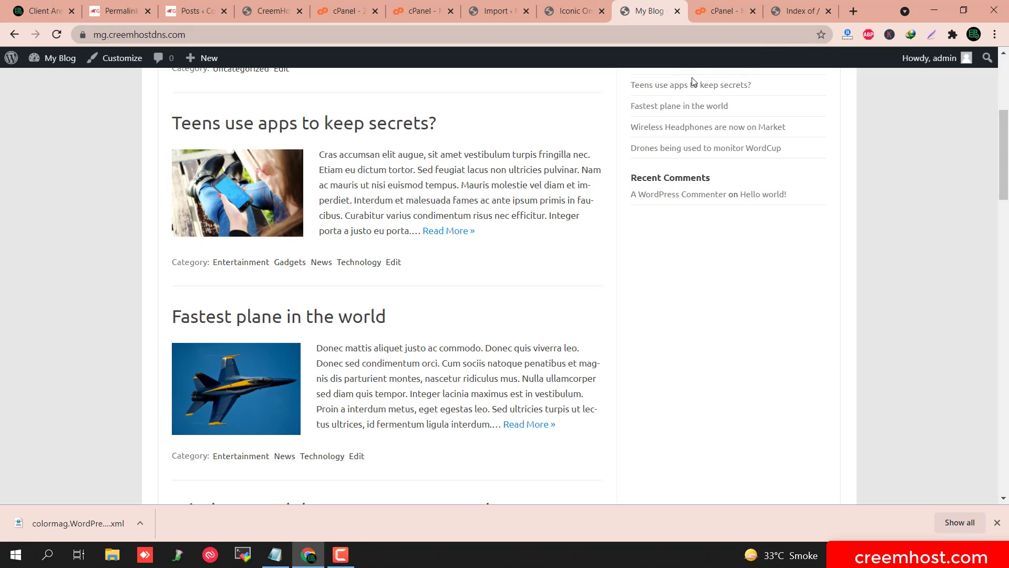
Open cPanel's File Manager and go into the mg.creemhostdns.com folder with the WordPress files.
click(719, 12)
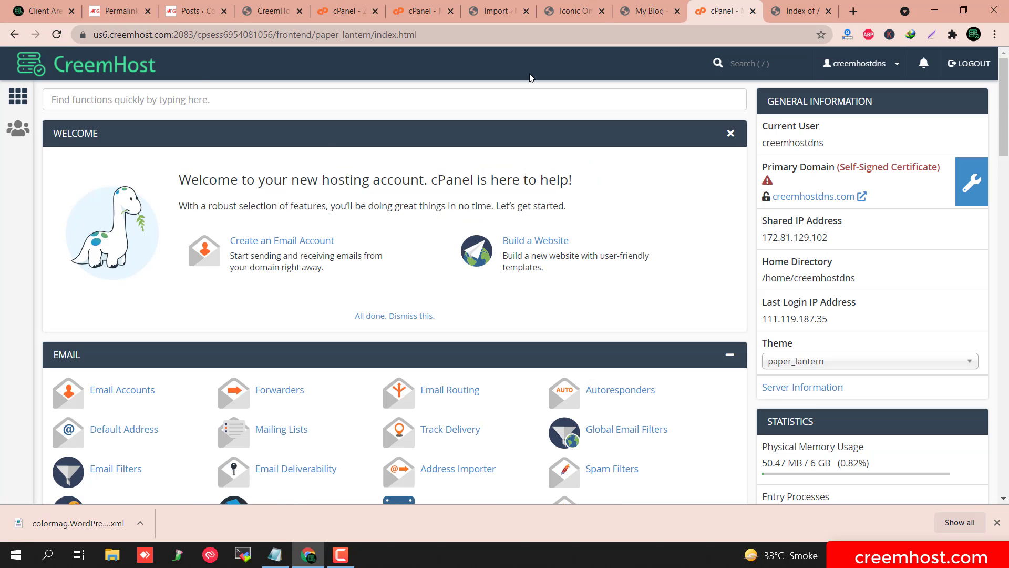
click(185, 101)
text(file)
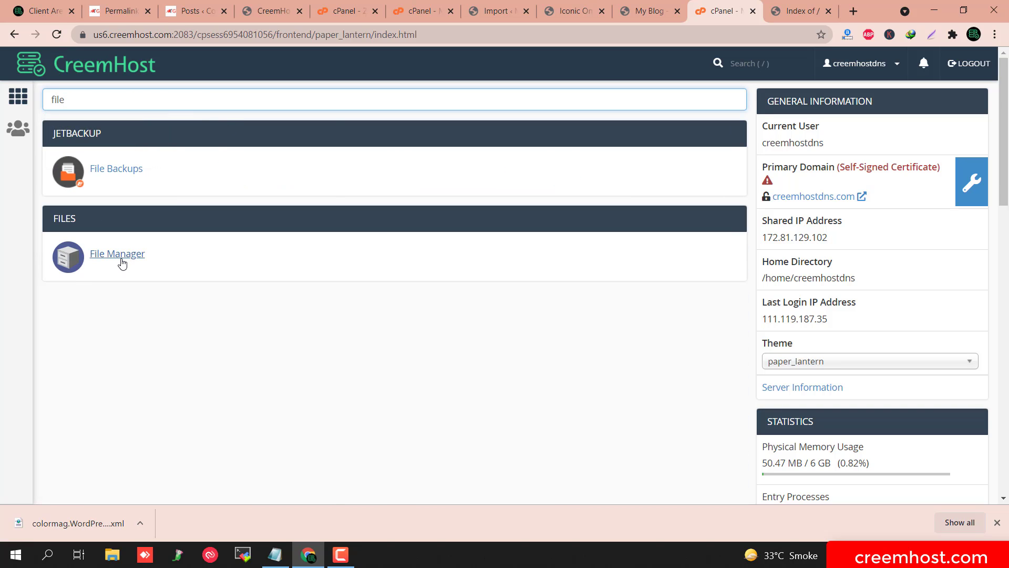
click(120, 256)
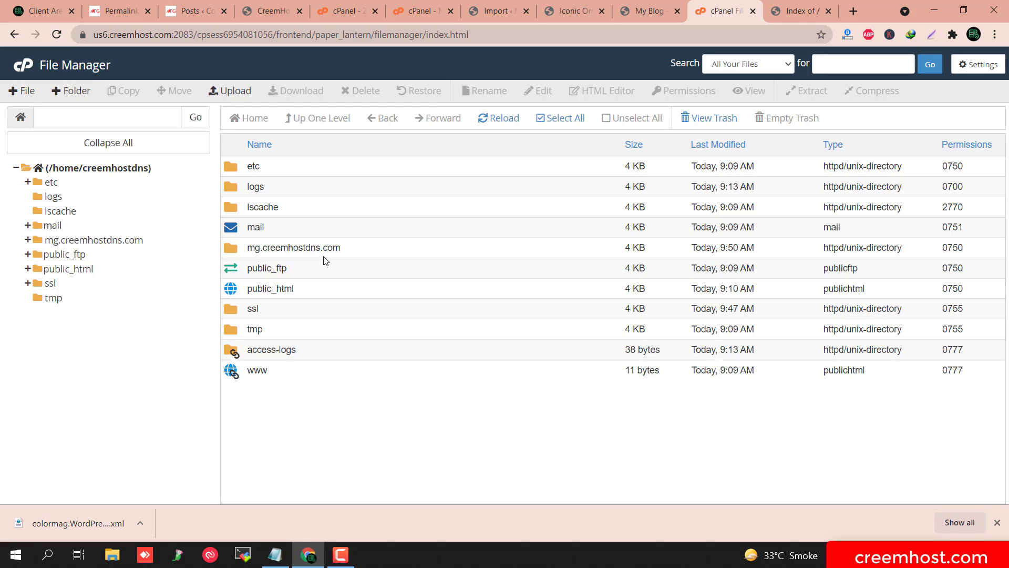
double_click(354, 255)
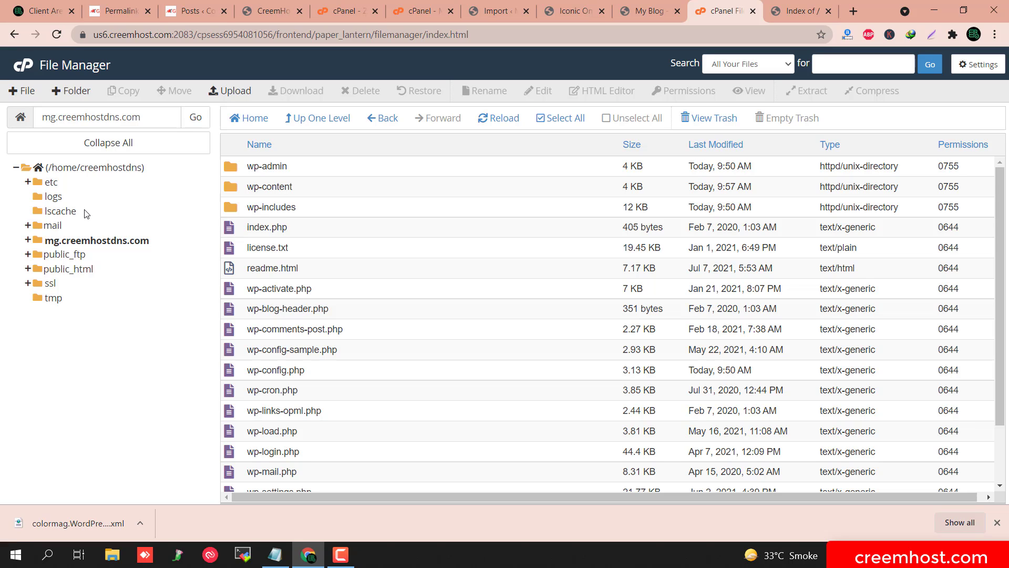
Move all files from mg.creemhostdns.com to /public_html, then reload the blog to check.
click(558, 125)
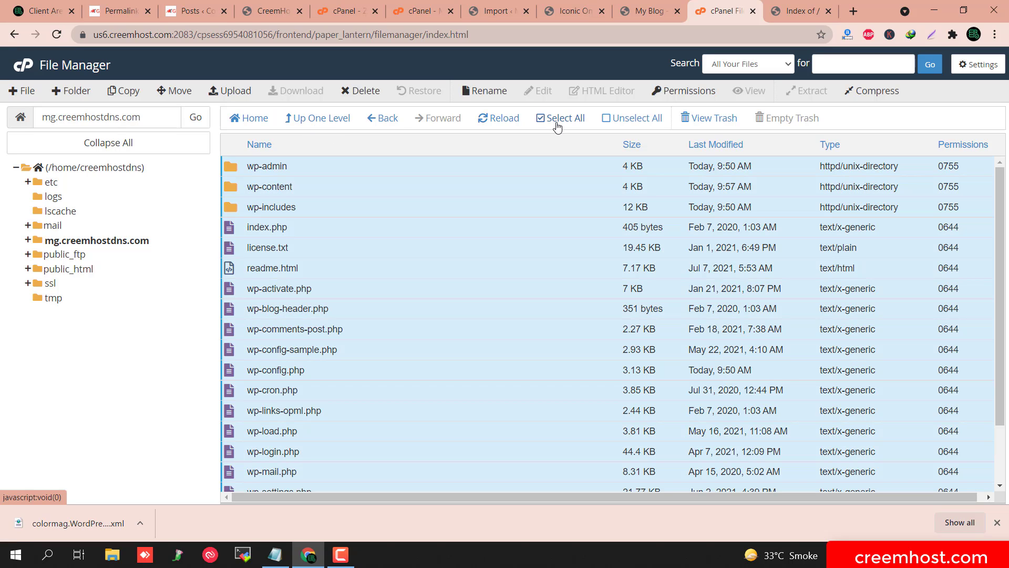
click(173, 90)
drag(504, 335, 397, 333)
text(public_html)
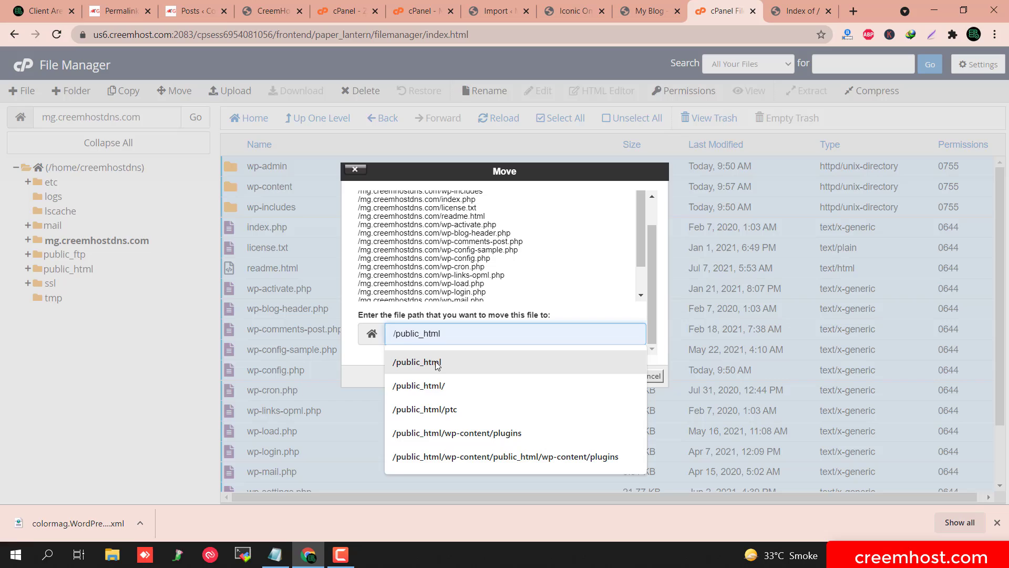
click(434, 361)
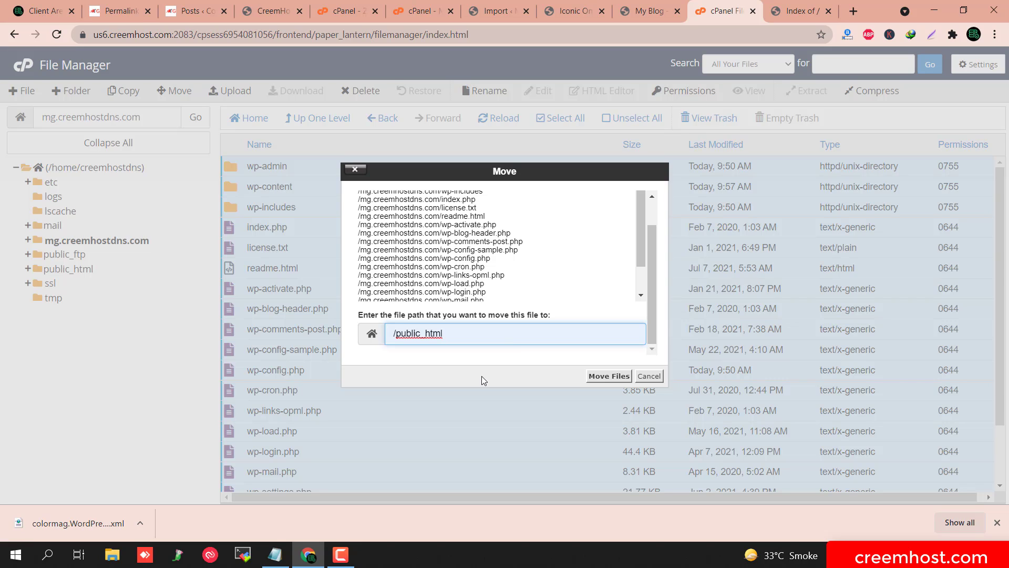
click(598, 376)
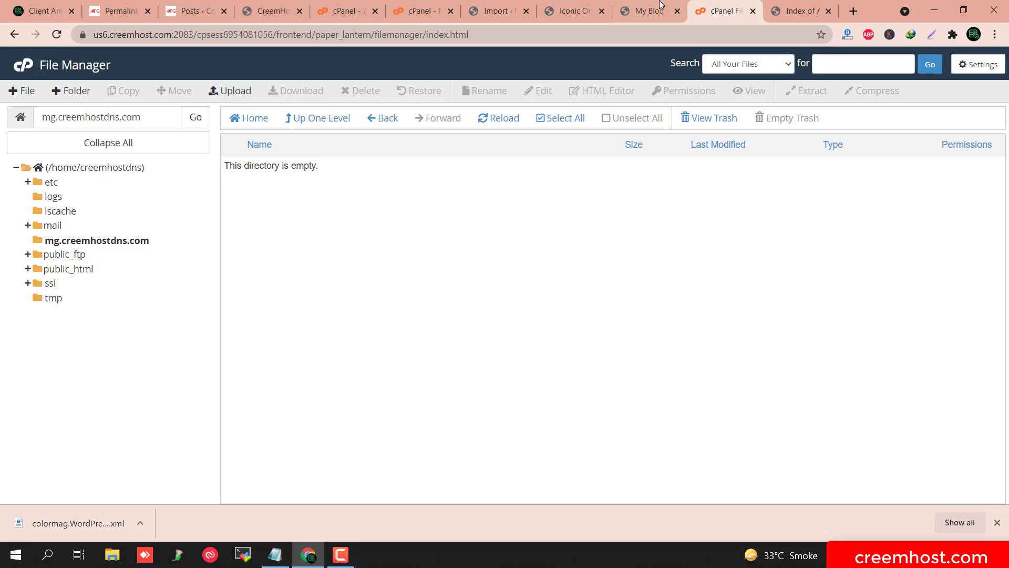
click(640, 9)
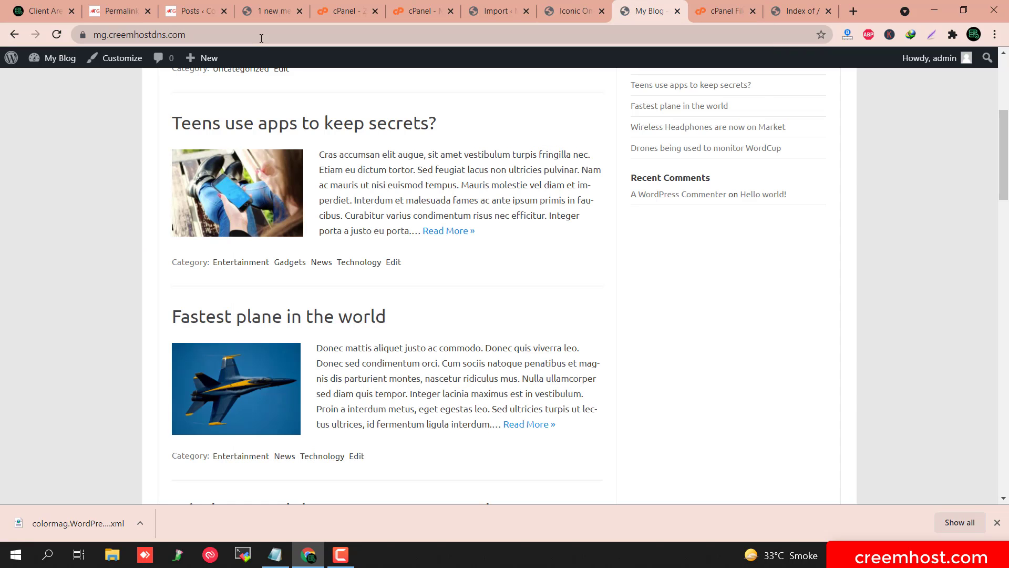
click(56, 35)
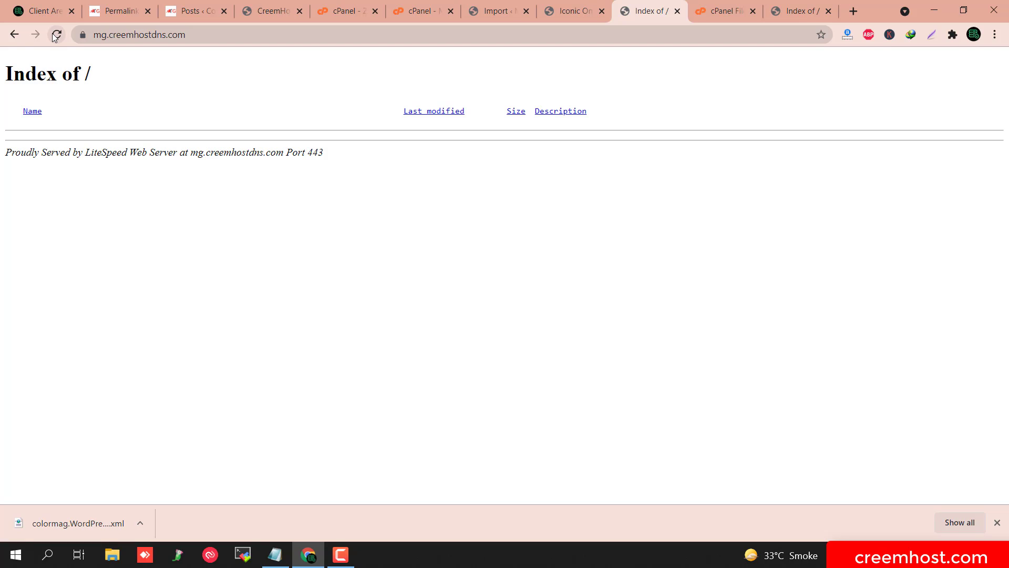
Open wp-config.php from public_html in the cPanel code editor.
click(707, 7)
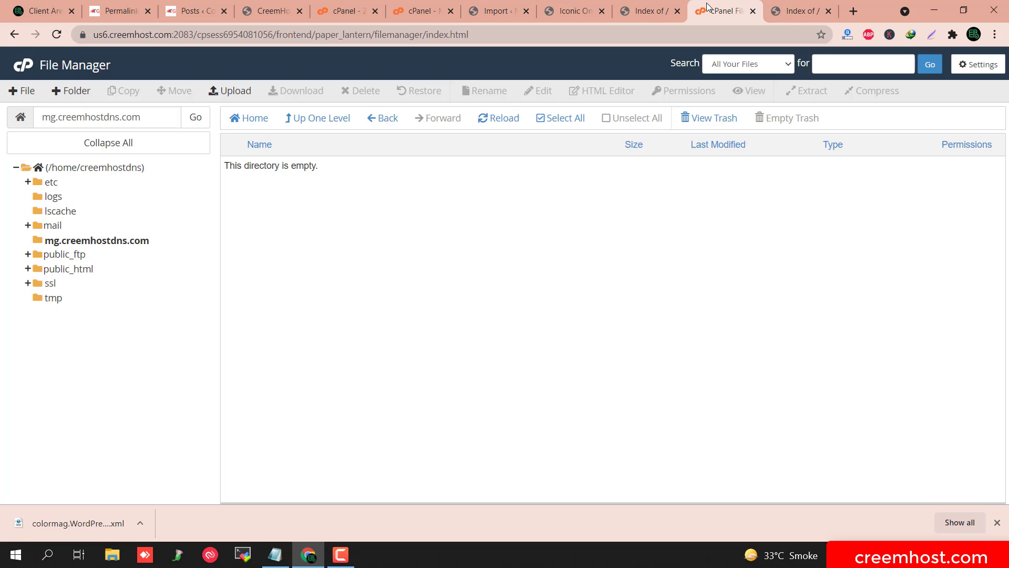
click(69, 269)
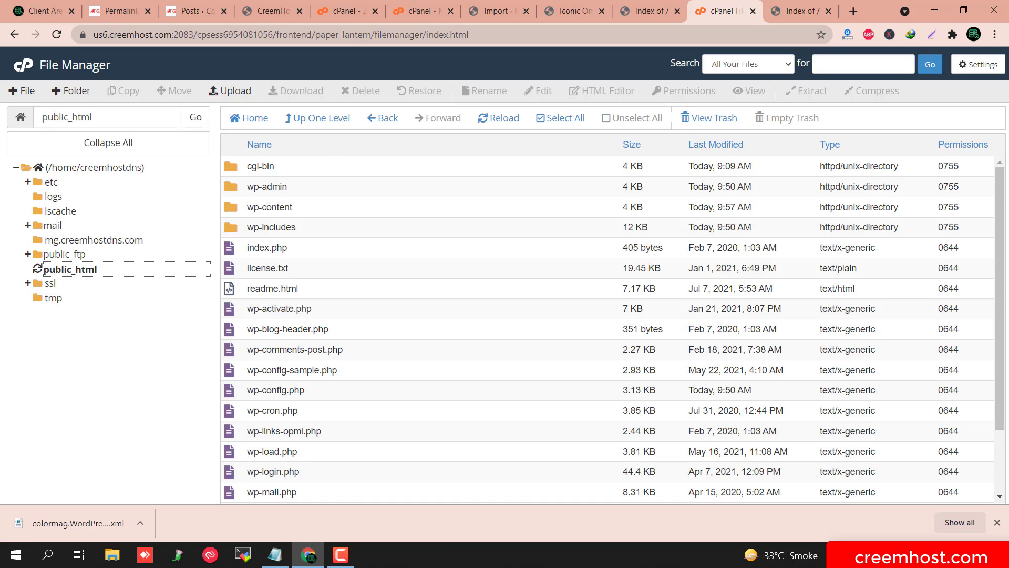
right_click(315, 391)
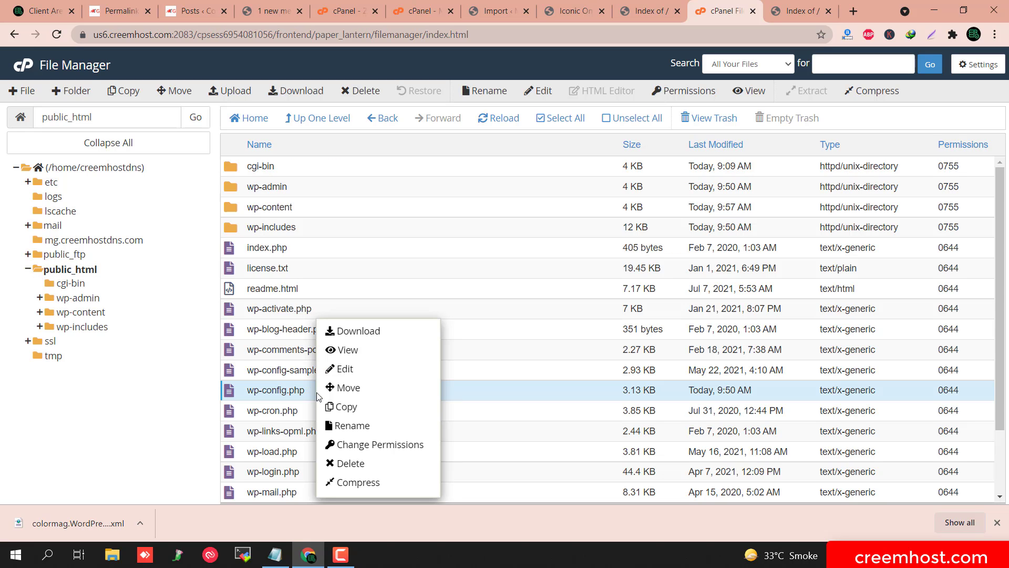
click(360, 370)
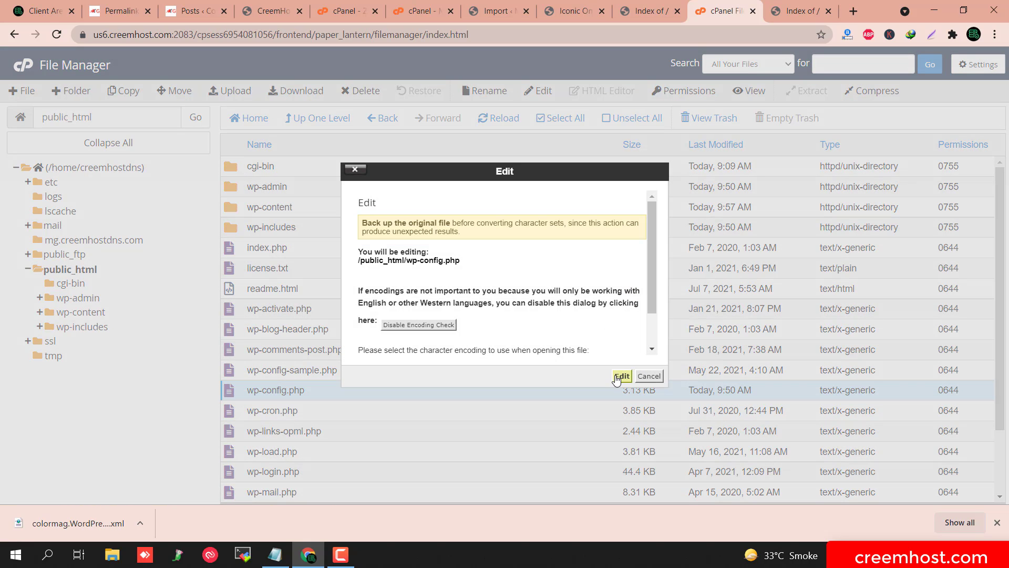
click(616, 376)
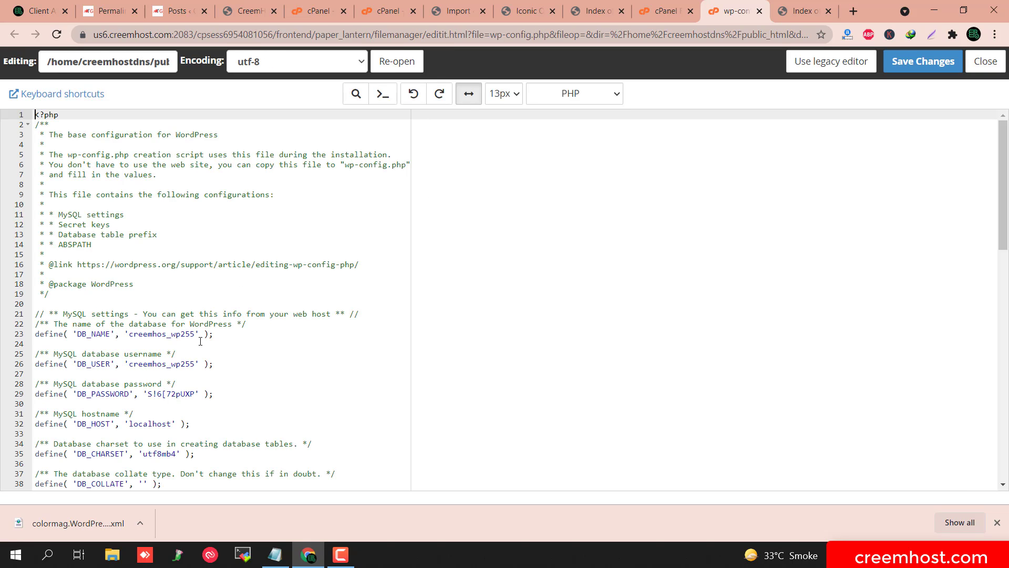
Select the DB_NAME value on line 23 and go back to the File Manager listing.
drag(129, 334, 195, 335)
key(ctrl+c)
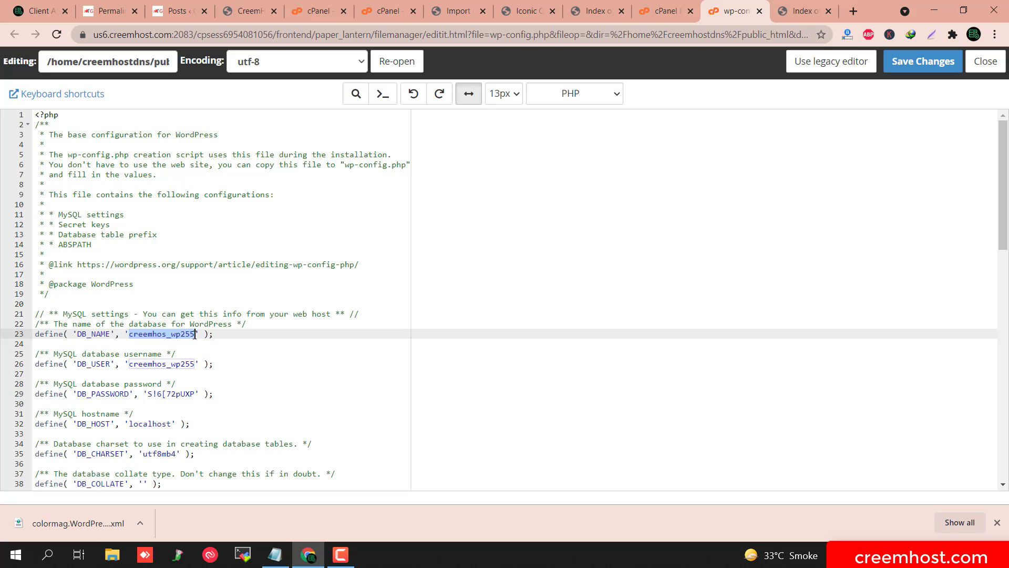
click(666, 10)
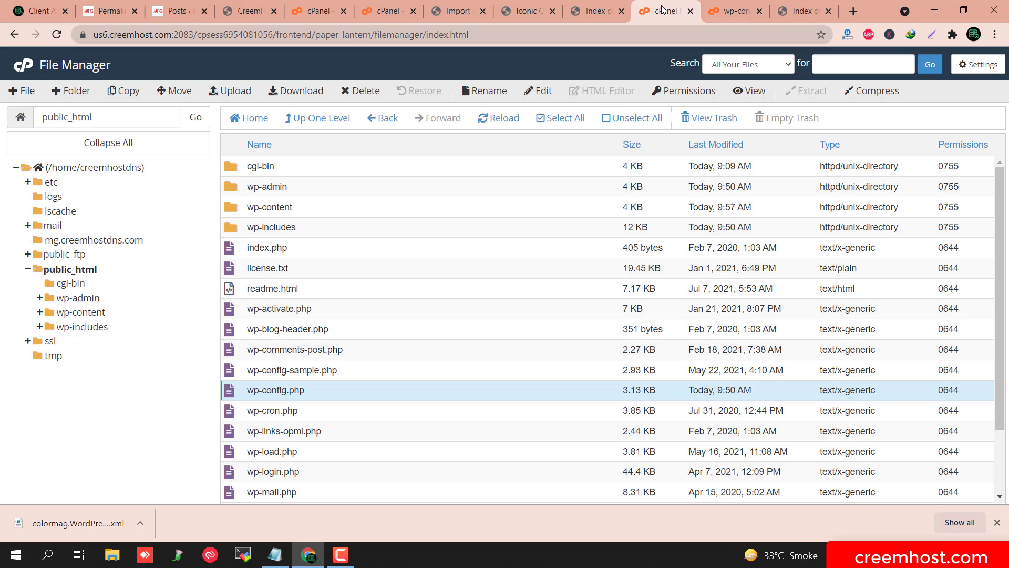
right_click(20, 64)
key(Escape)
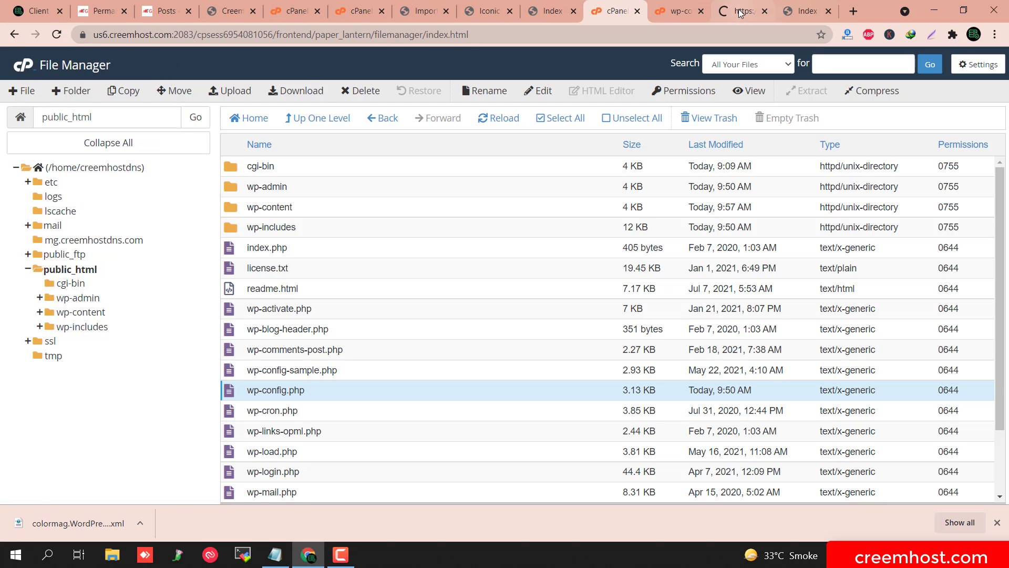
Open phpMyAdmin and the wpxc_options table of the creemhos_wp255 database.
click(743, 10)
click(460, 97)
text(php)
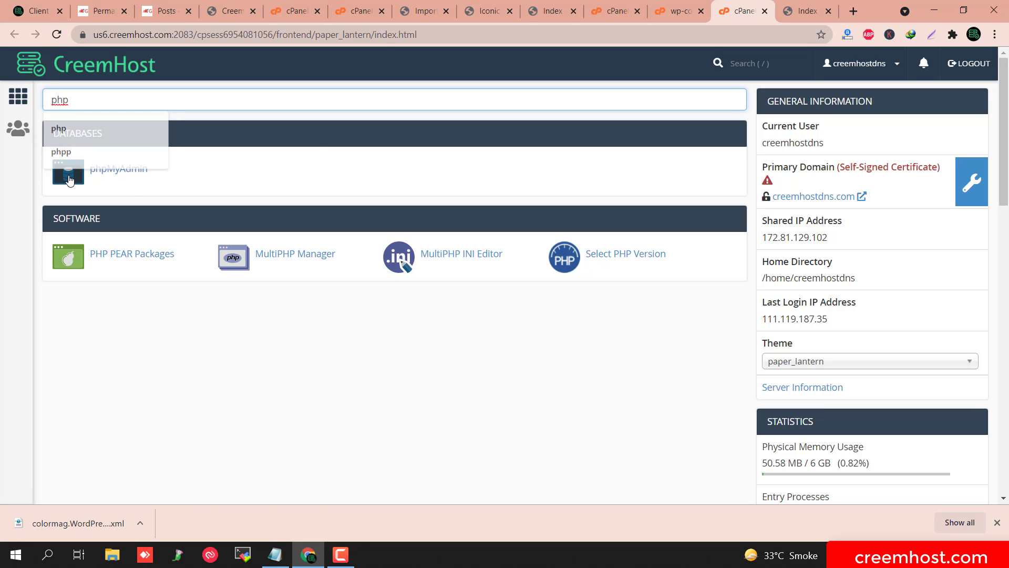
click(69, 180)
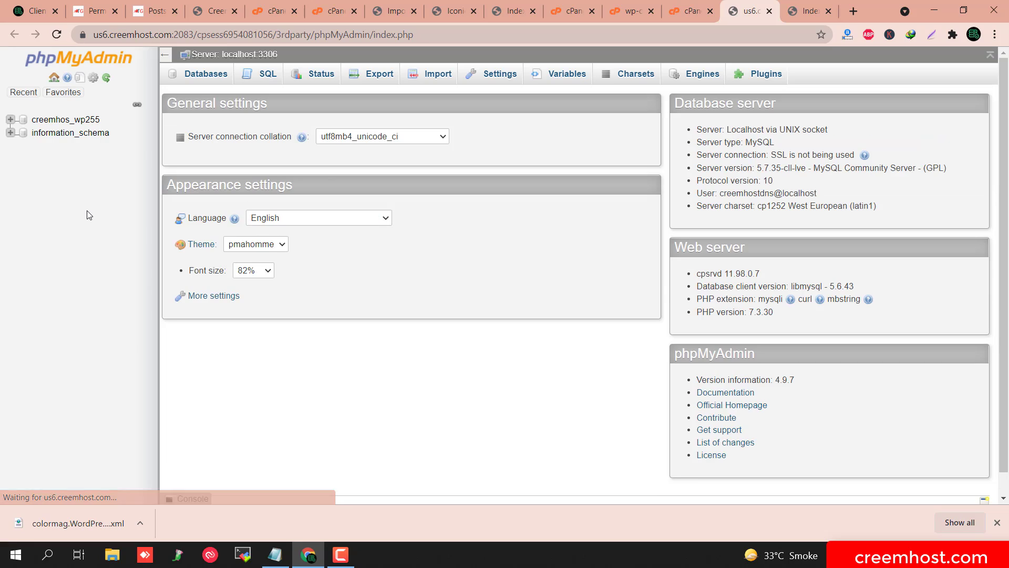
key(ctrl+f)
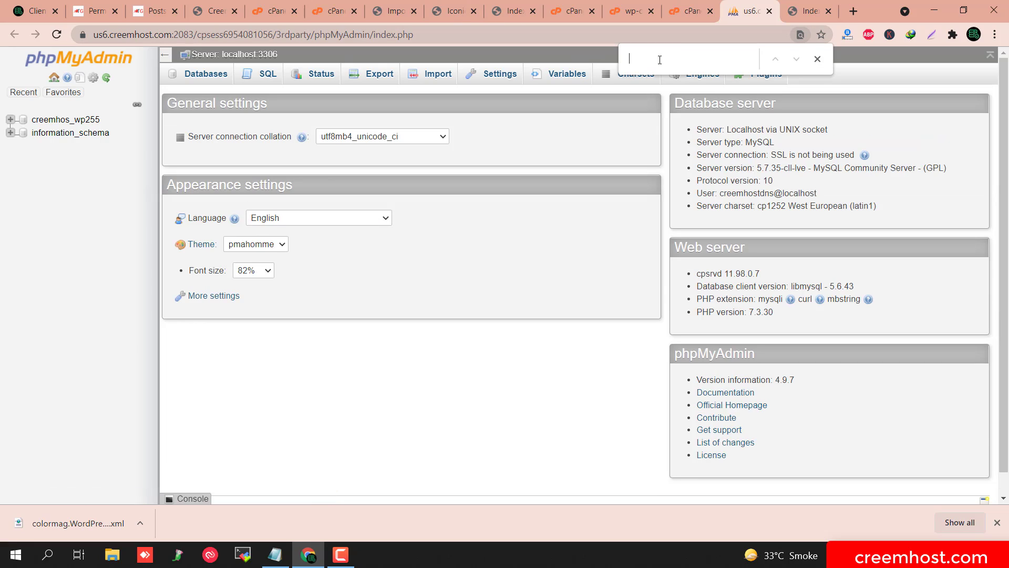
key(ctrl+v)
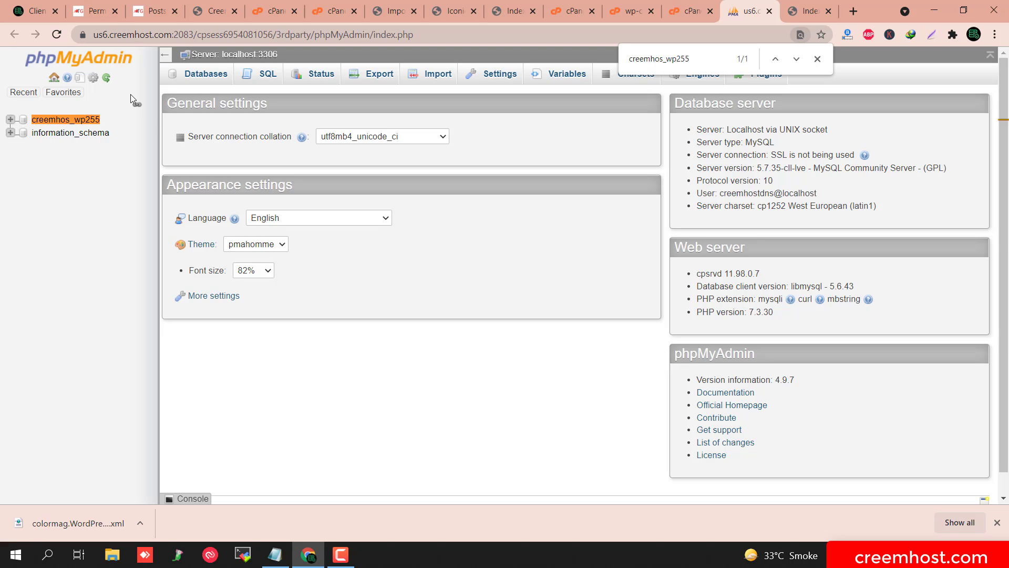
click(11, 120)
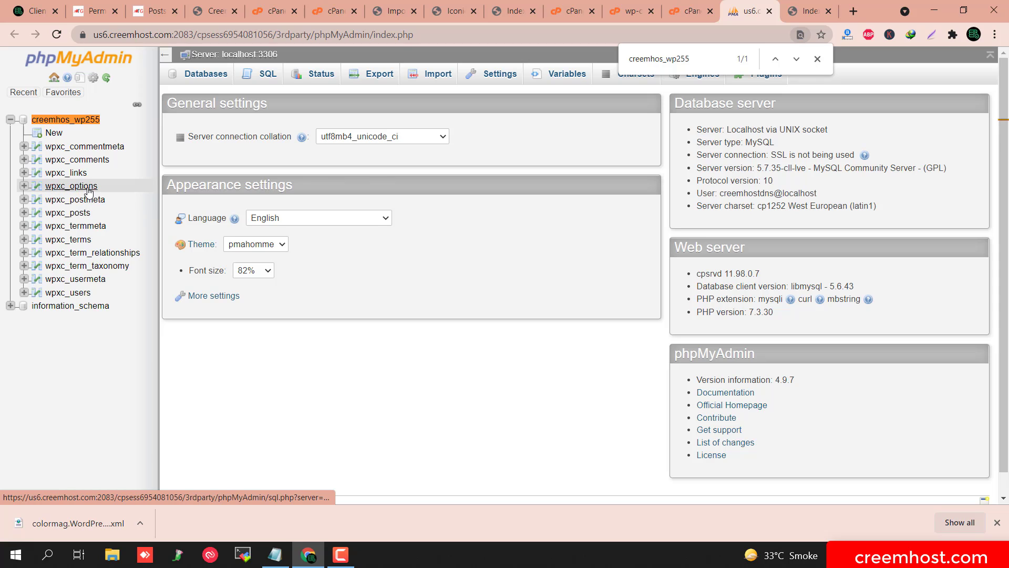
click(86, 188)
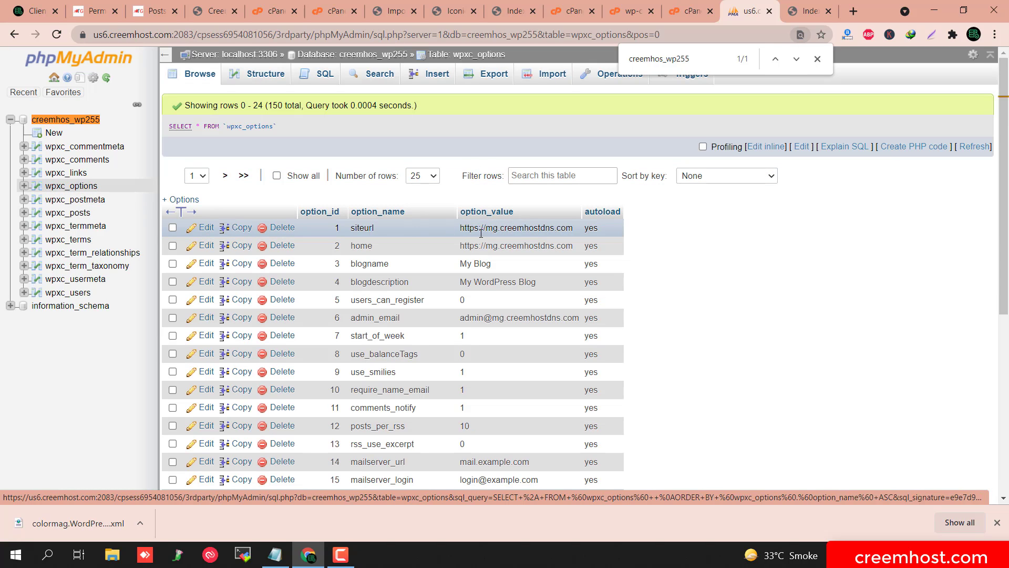
double_click(510, 226)
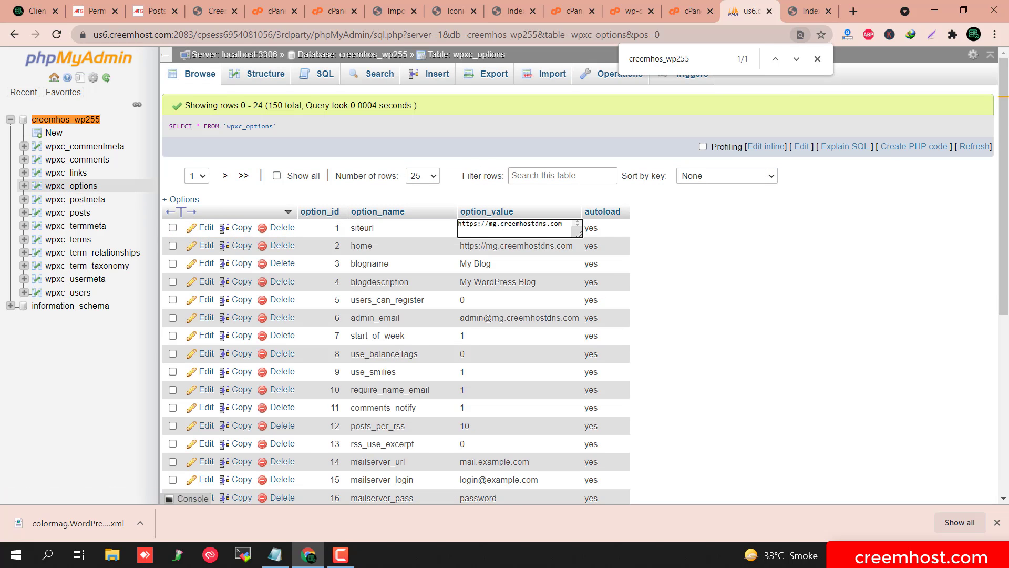
click(501, 225)
key(BackSpace)
key(BackSpace)
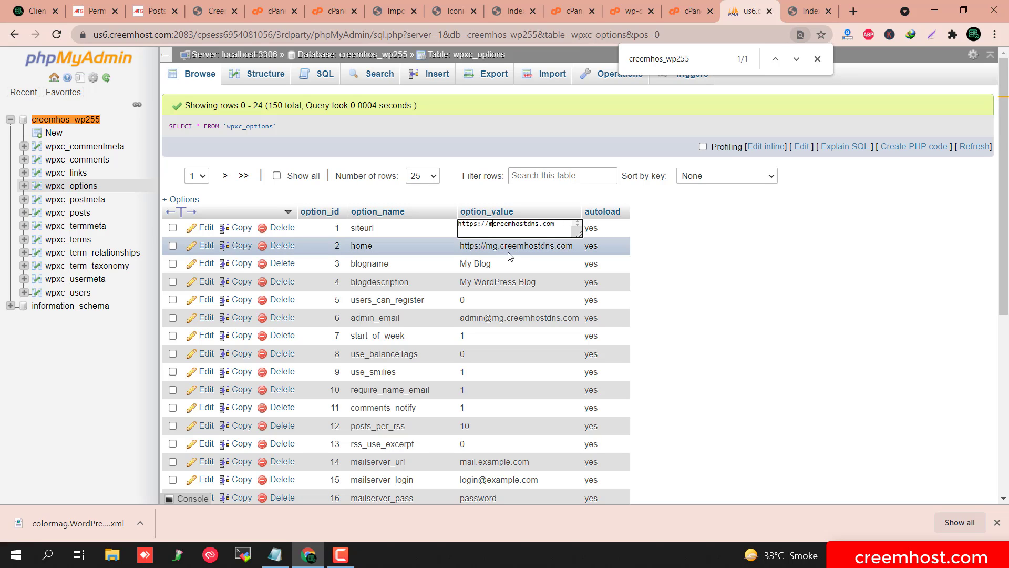
key(BackSpace)
double_click(512, 247)
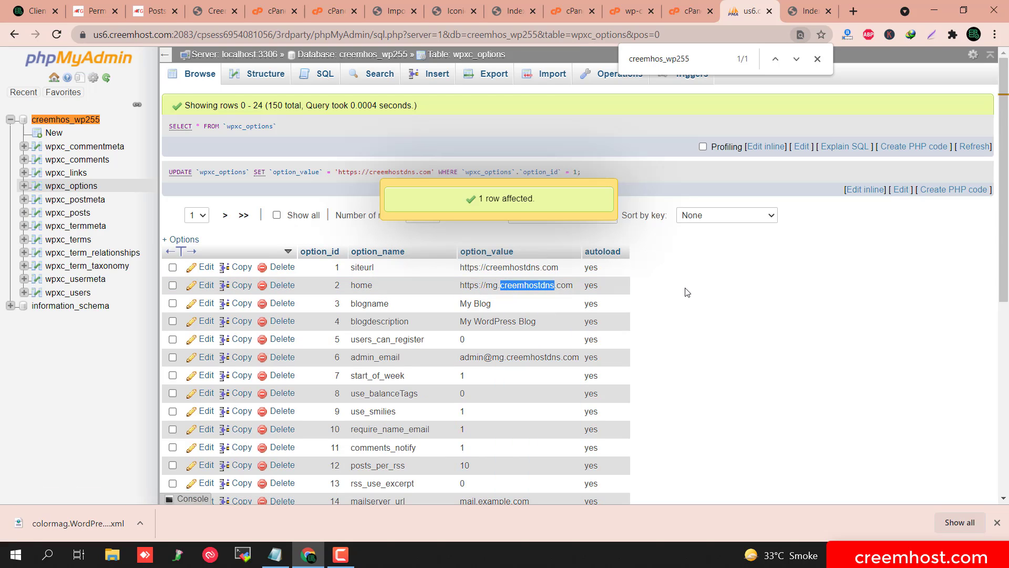
double_click(502, 287)
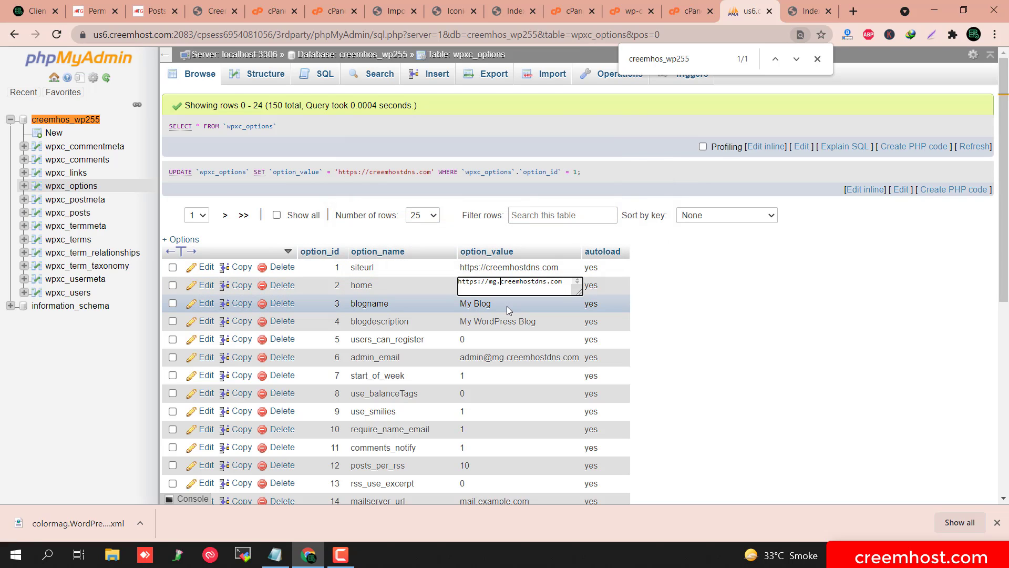
key(BackSpace)
key(BackSpace)
key(BackSpace)
click(660, 295)
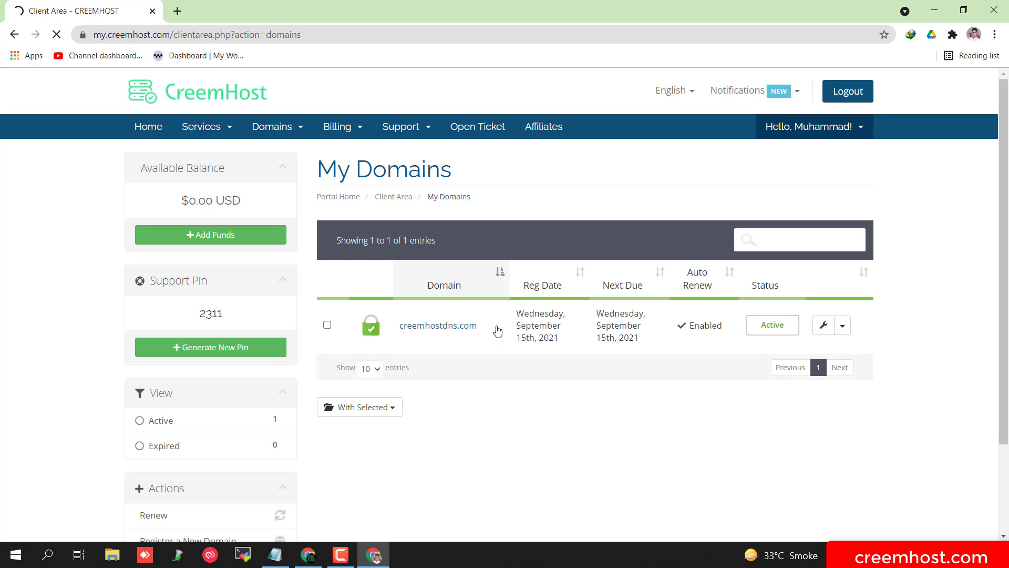
Open creemhostdns.com's nameserver settings and bring up the Notepad notes with the us6 nameservers.
click(497, 330)
scroll(999, 277, down, 3)
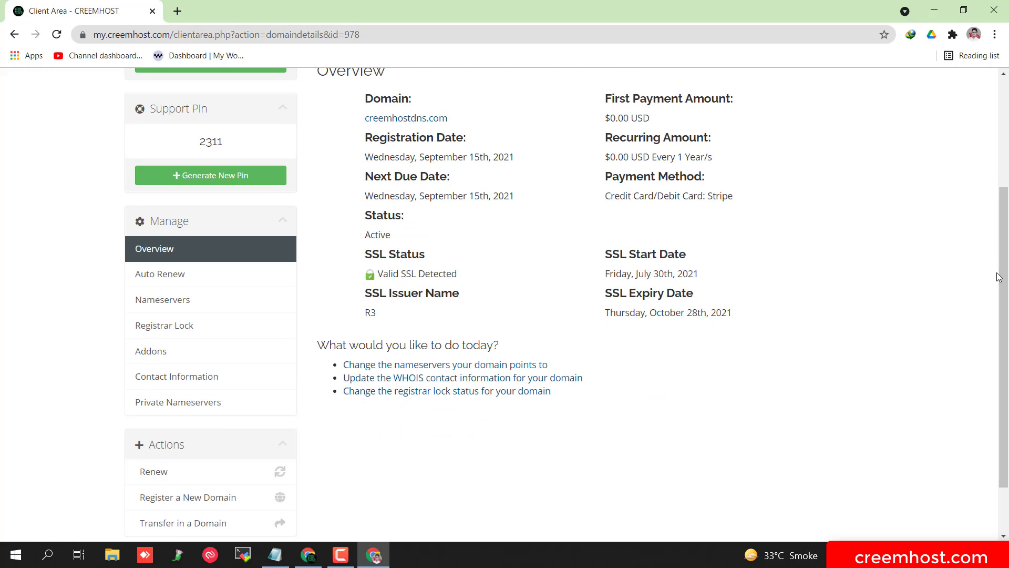
scroll(999, 277, down, 2)
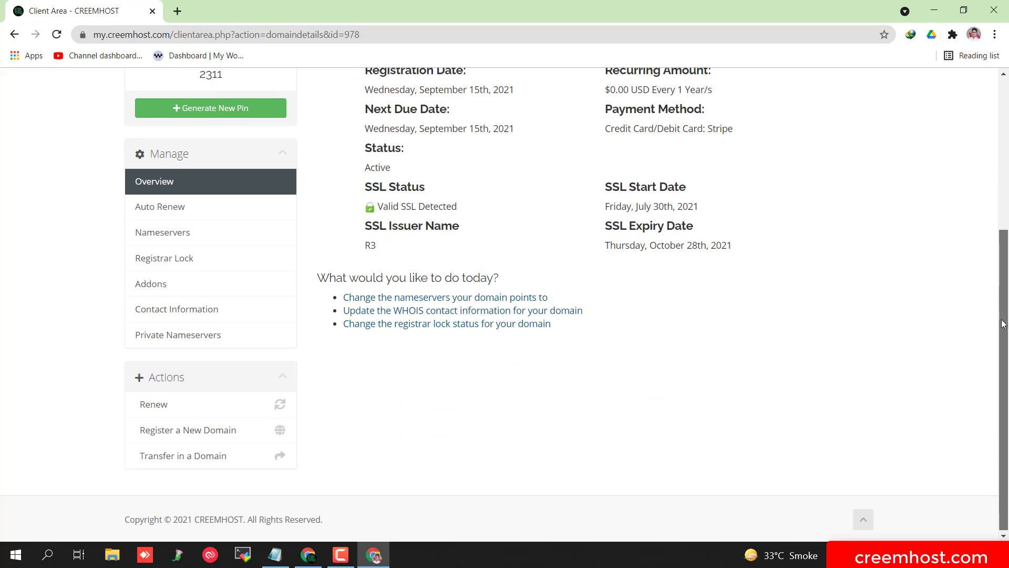
click(218, 233)
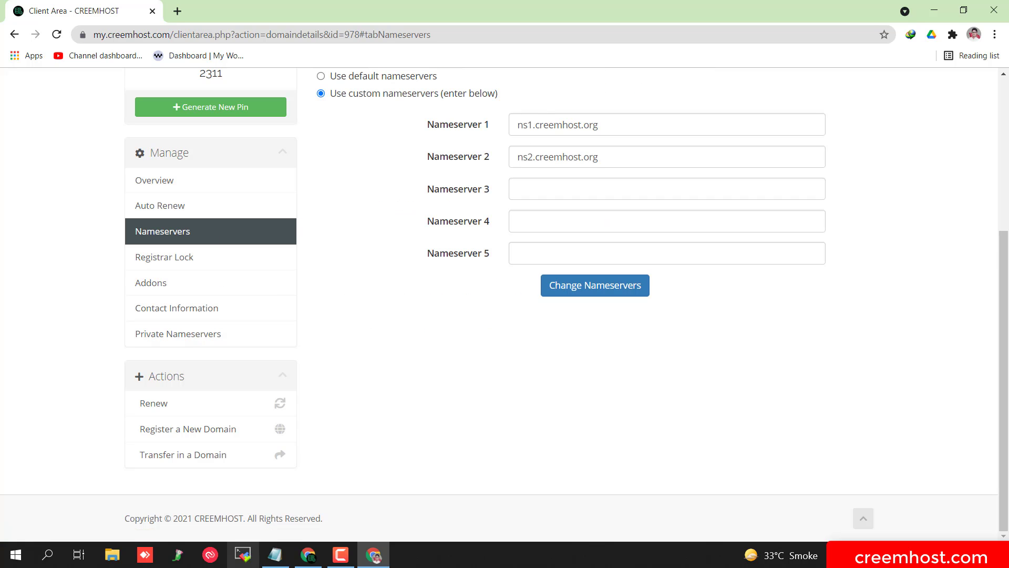
click(275, 555)
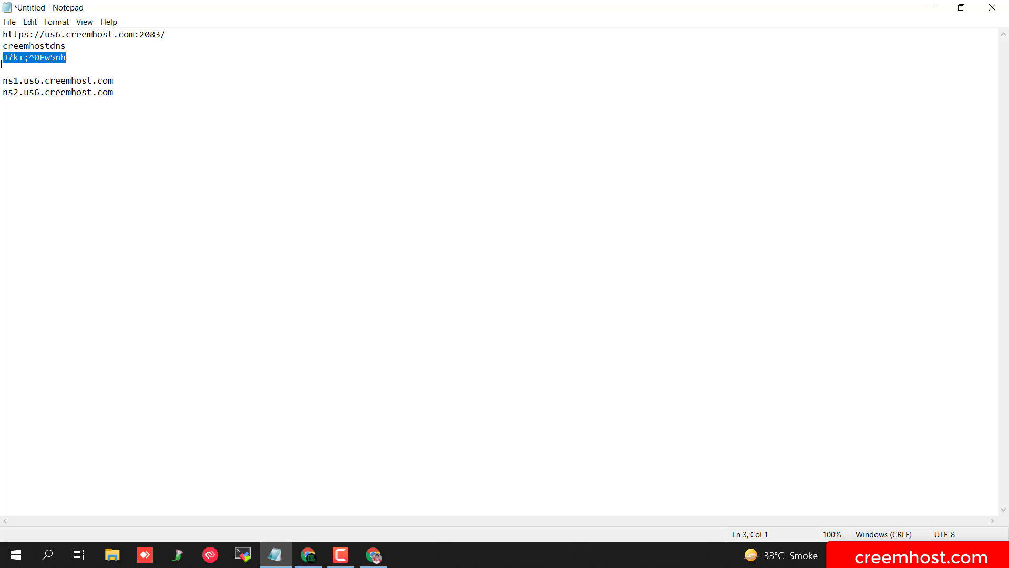
Copy the nameserver from Notepad and set Nameserver 1 to ns1.us6.creemhost.com.
drag(4, 79, 185, 87)
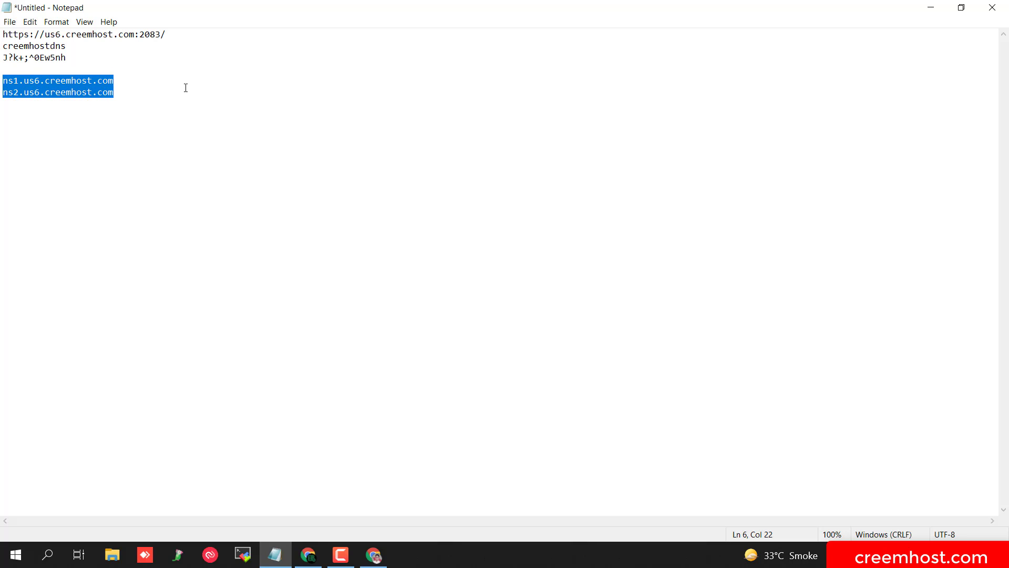
click(2, 87)
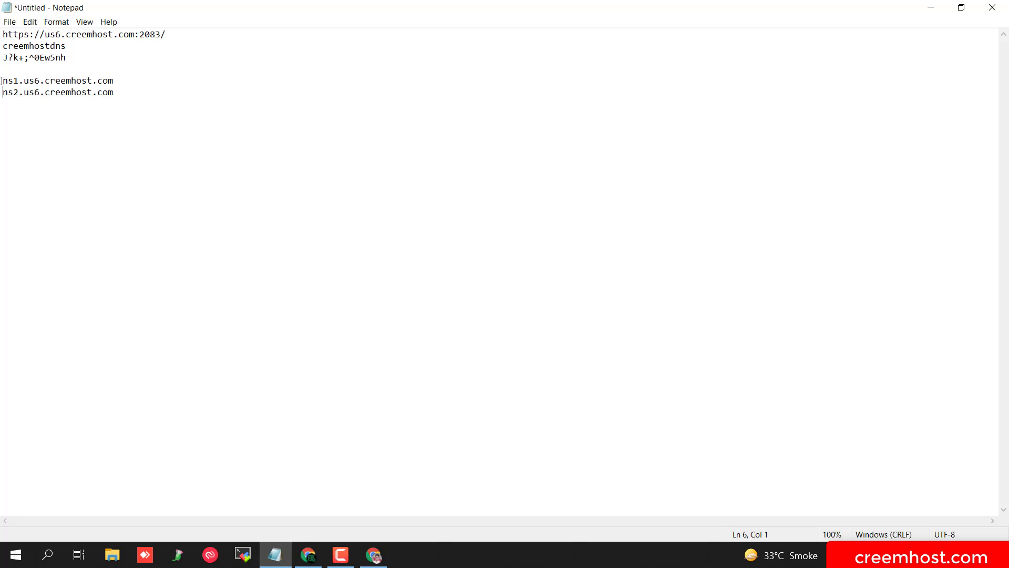
drag(48, 80, 2, 78)
key(ctrl+c)
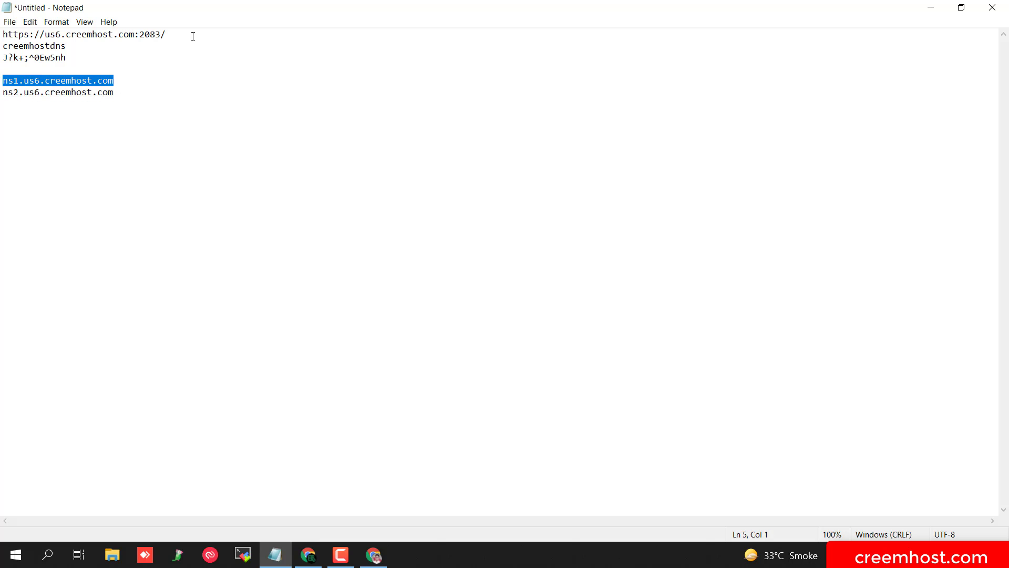
click(931, 7)
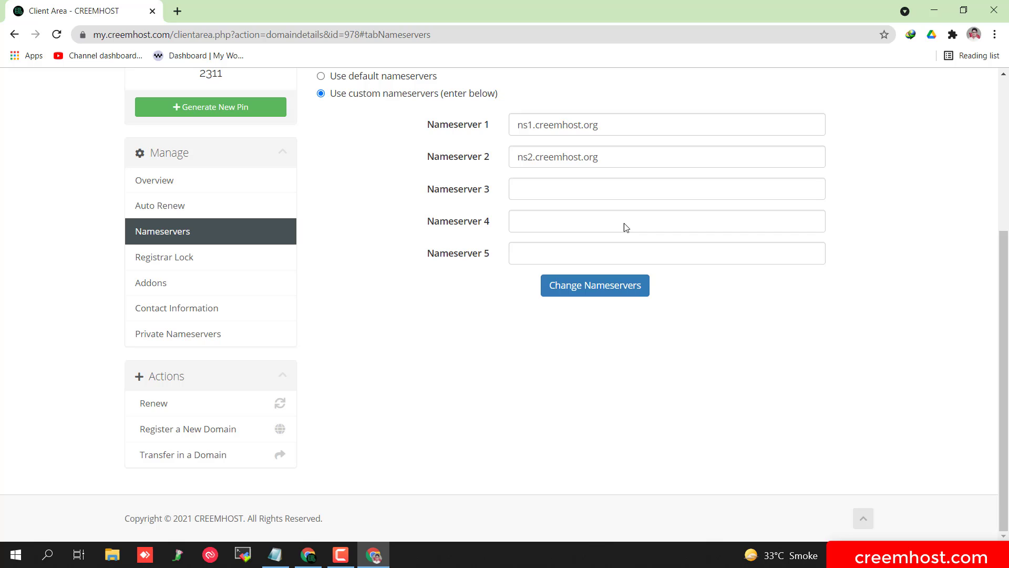
triple_click(622, 128)
key(BackSpace)
key(ctrl+v)
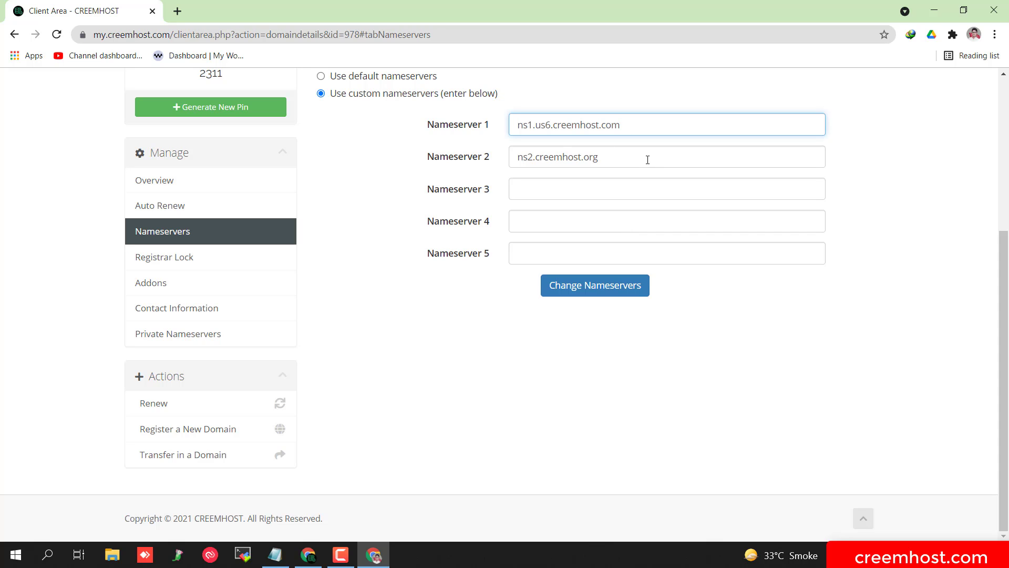
Set Nameserver 2 to ns2.us6.creemhost.com and save the nameserver change.
triple_click(647, 159)
key(BackSpace)
key(ctrl+v)
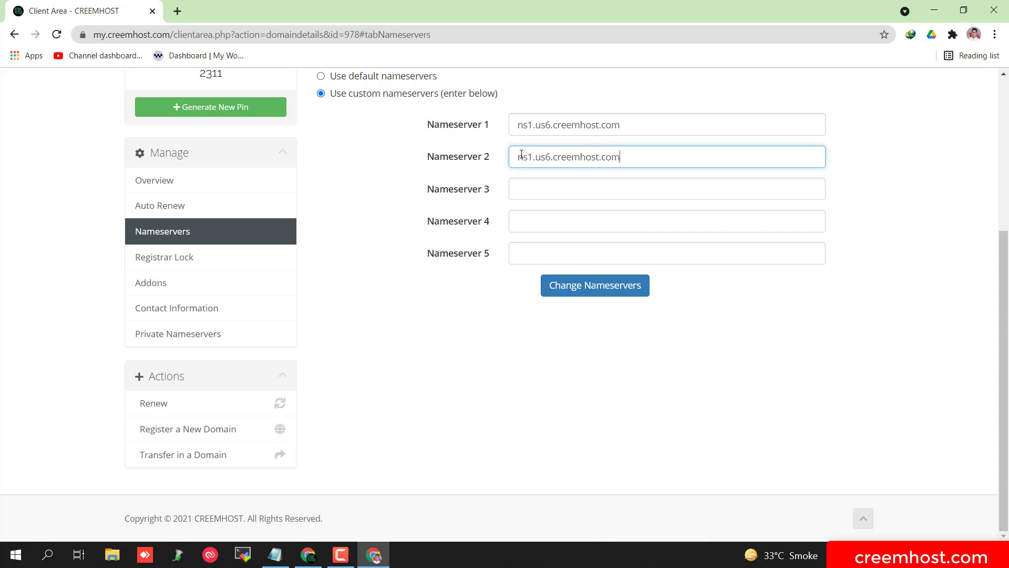
click(532, 157)
key(BackSpace)
text(2)
click(568, 292)
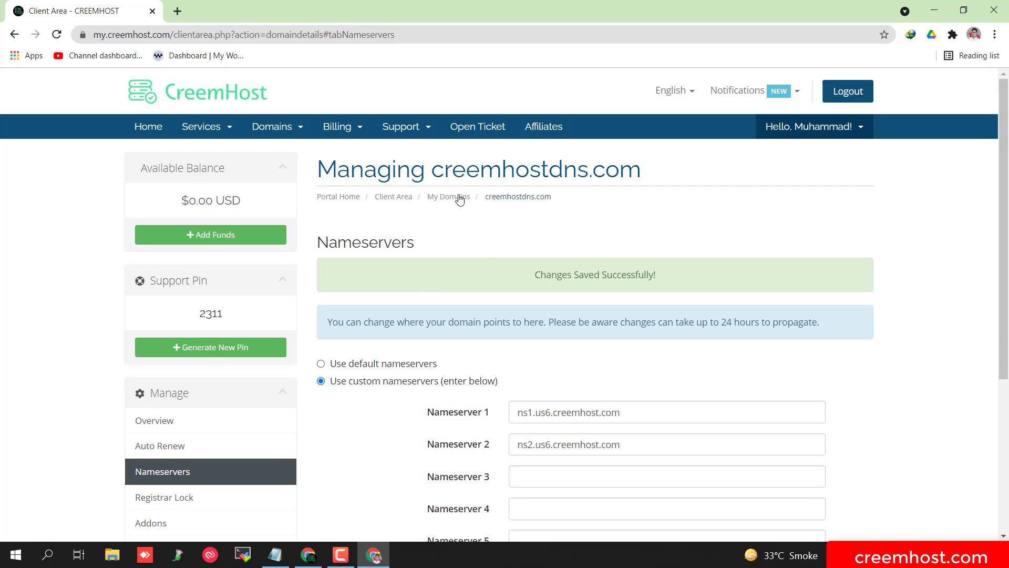
Copy the domain name creemhostdns.com from the page heading.
drag(432, 172, 650, 180)
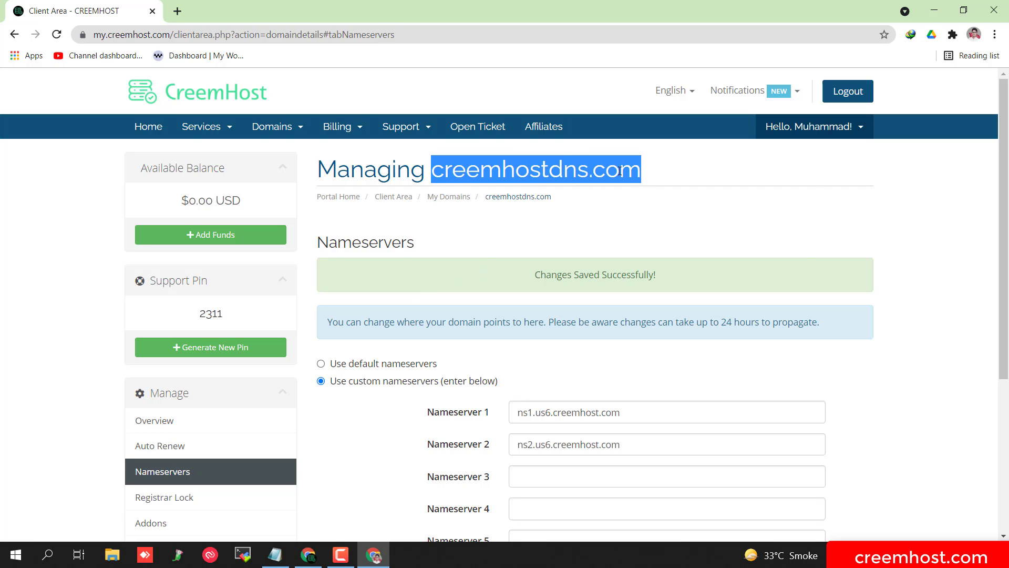
right_click(620, 170)
click(645, 184)
Open the ColorMag front page in a new tab via the WordPress Visit Site link.
click(322, 561)
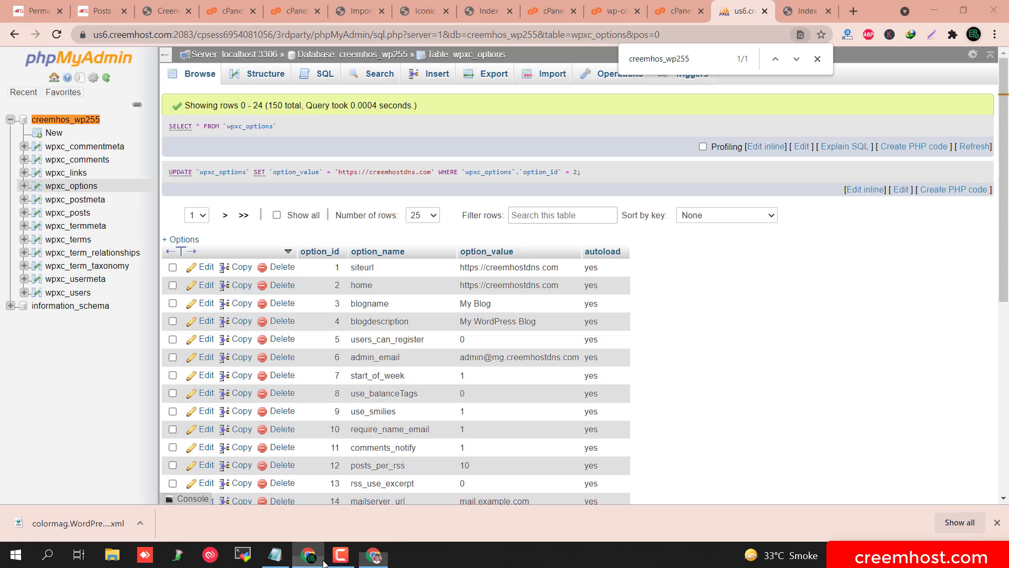
click(104, 10)
click(171, 15)
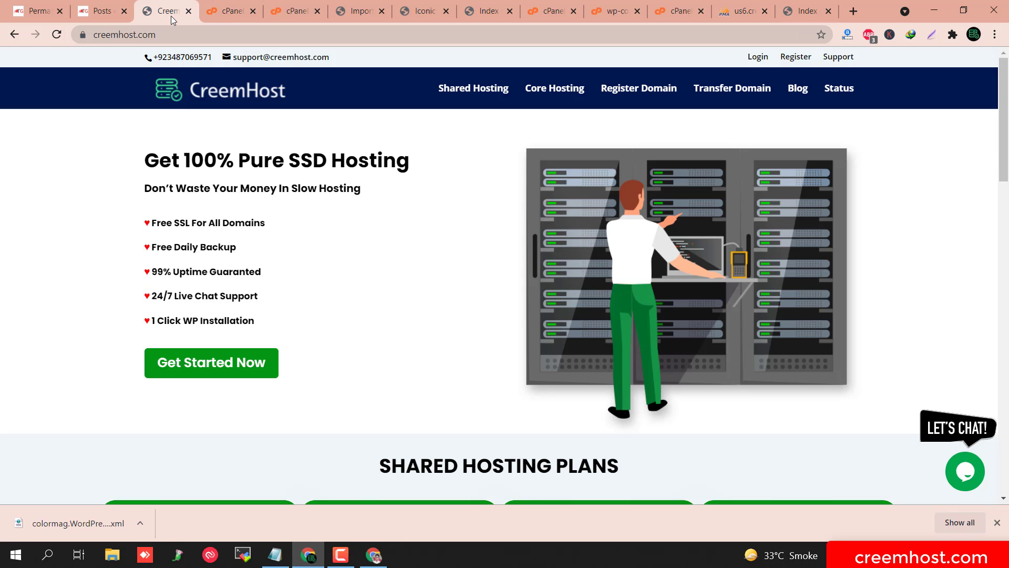
click(112, 17)
mouse_move(66, 58)
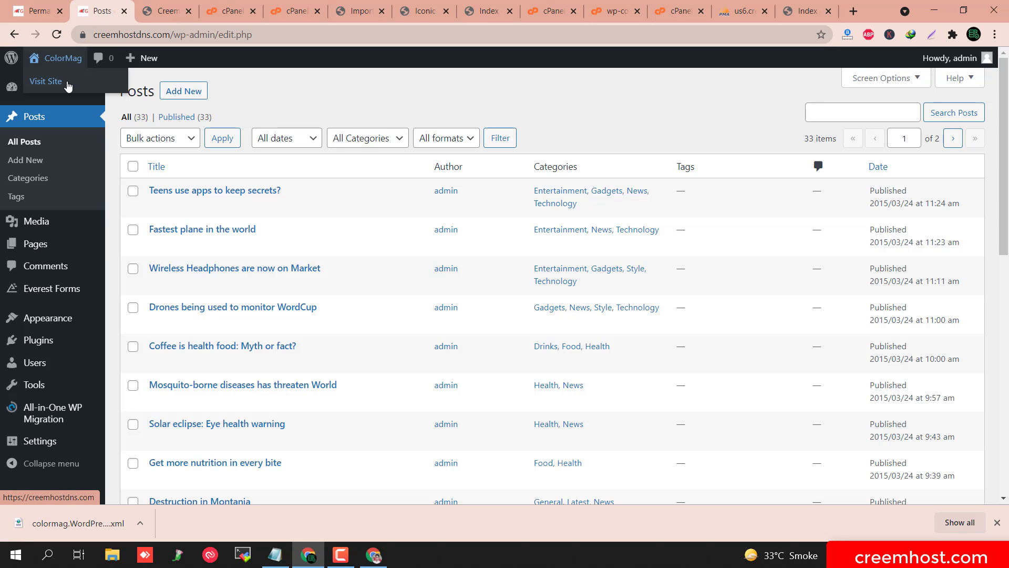
right_click(67, 83)
click(127, 91)
click(155, 10)
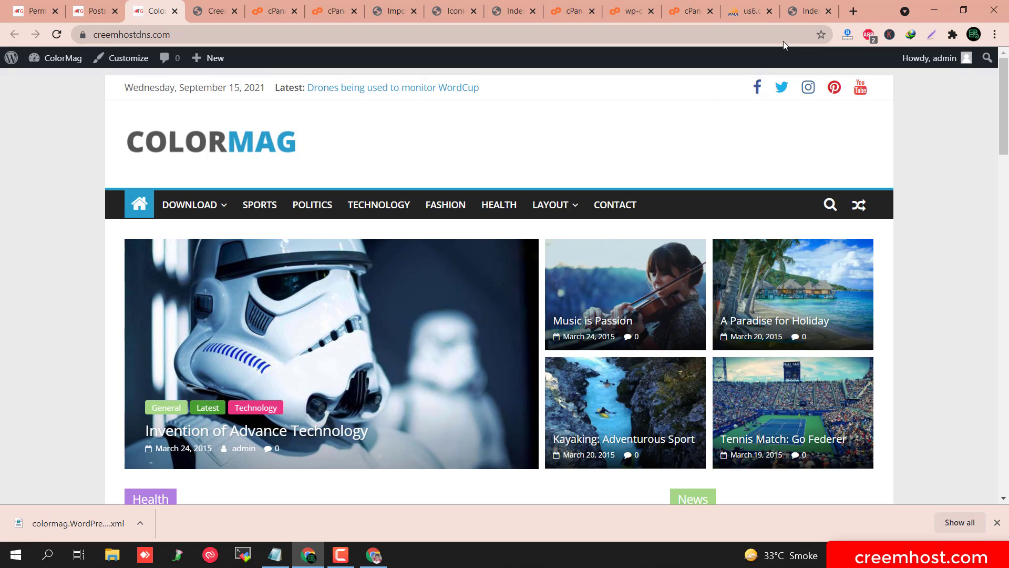
Run a dnschecker.org NS record lookup for creemhostdns.com, then return to cPanel.
click(854, 11)
click(745, 35)
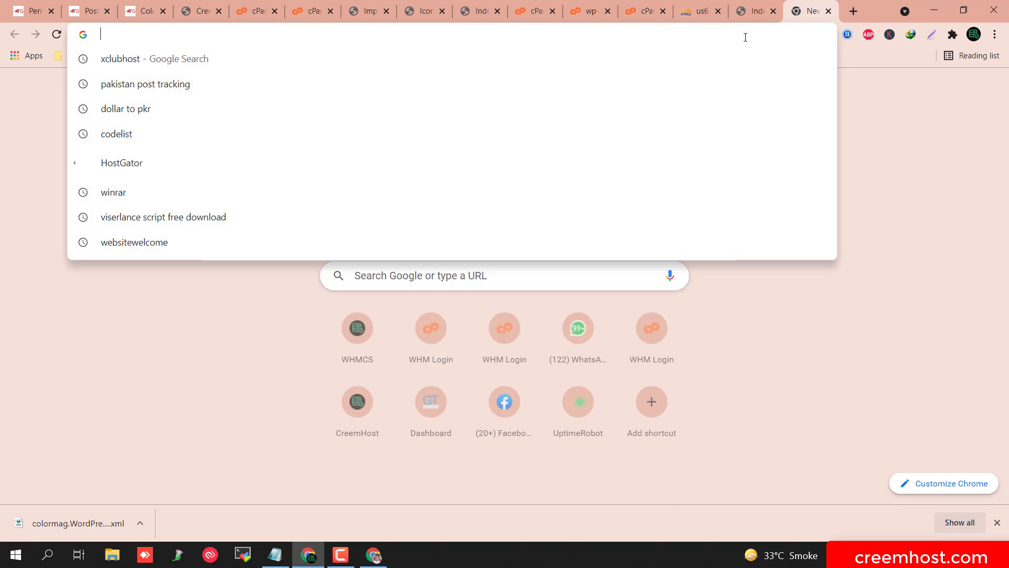
text(dnschecker.org)
key(Return)
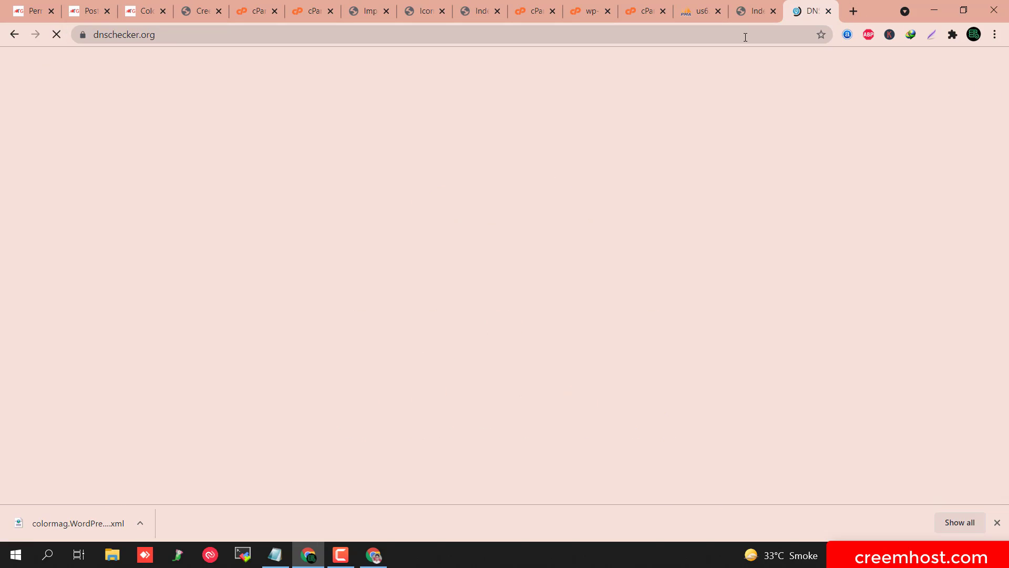
click(113, 181)
click(90, 282)
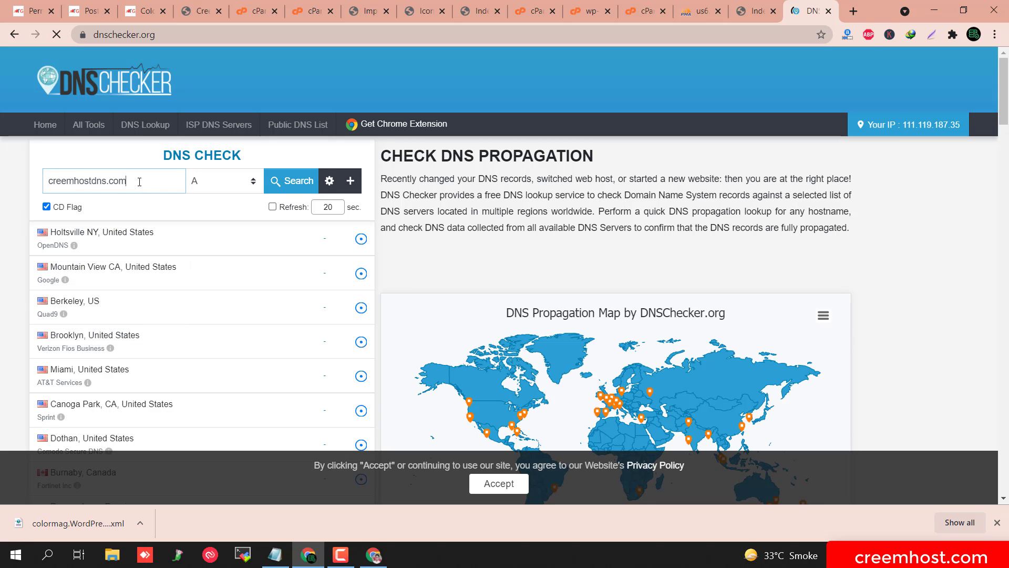
click(234, 181)
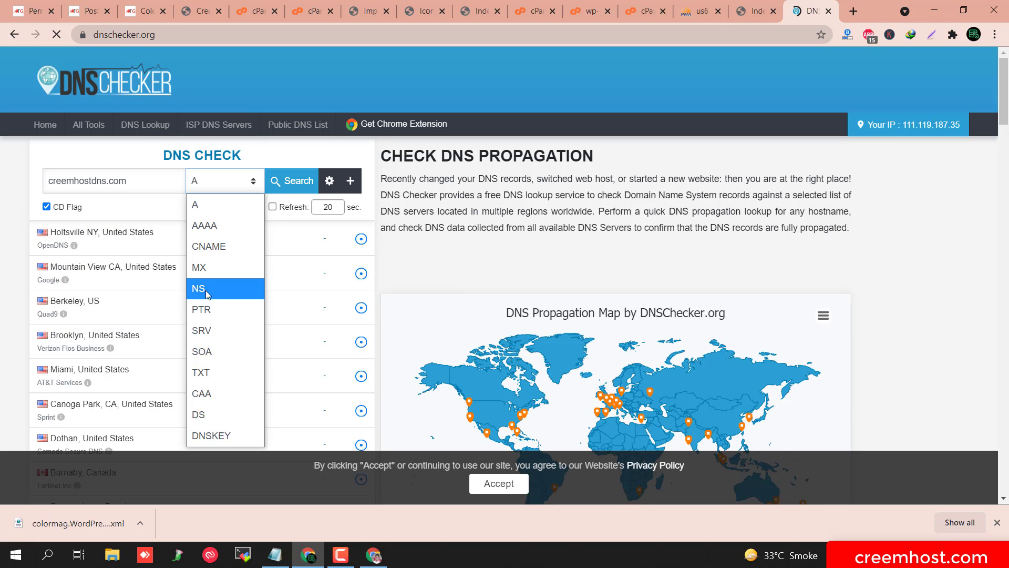
click(205, 289)
click(292, 181)
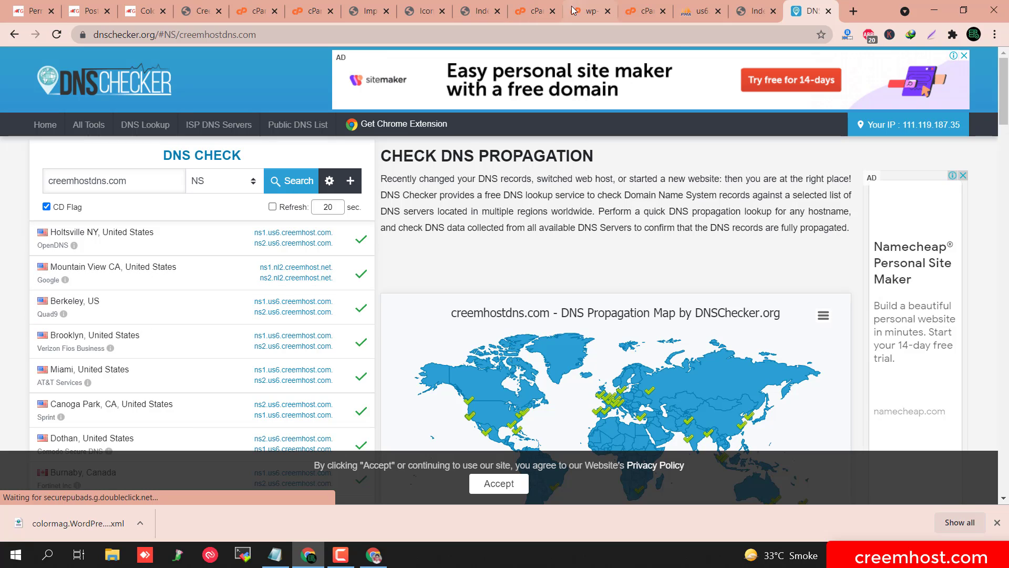
click(525, 15)
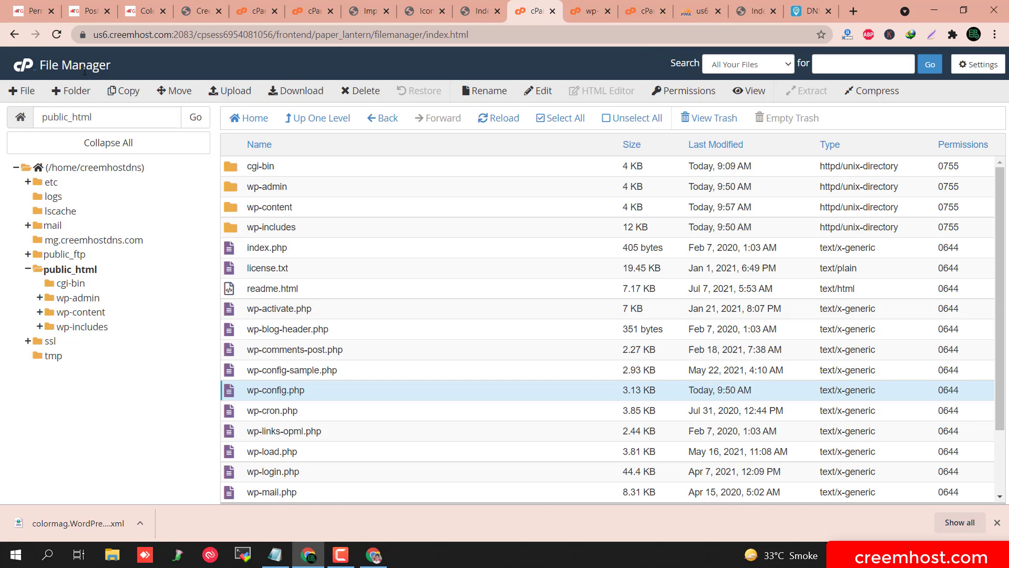
Run AutoSSL on all 10 domains from SSL/TLS Status and return to cPanel home.
click(24, 69)
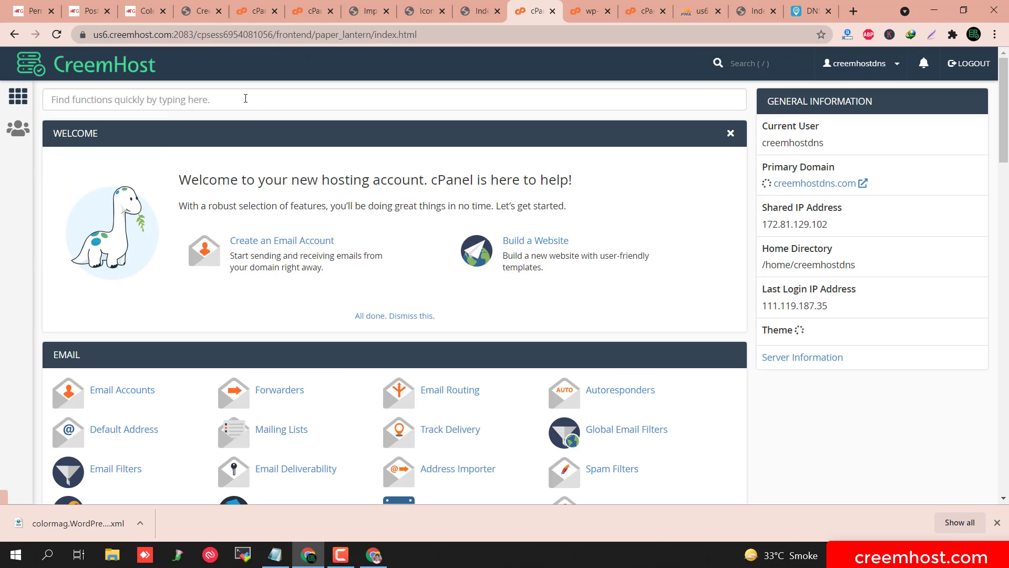
click(243, 99)
text(SSL)
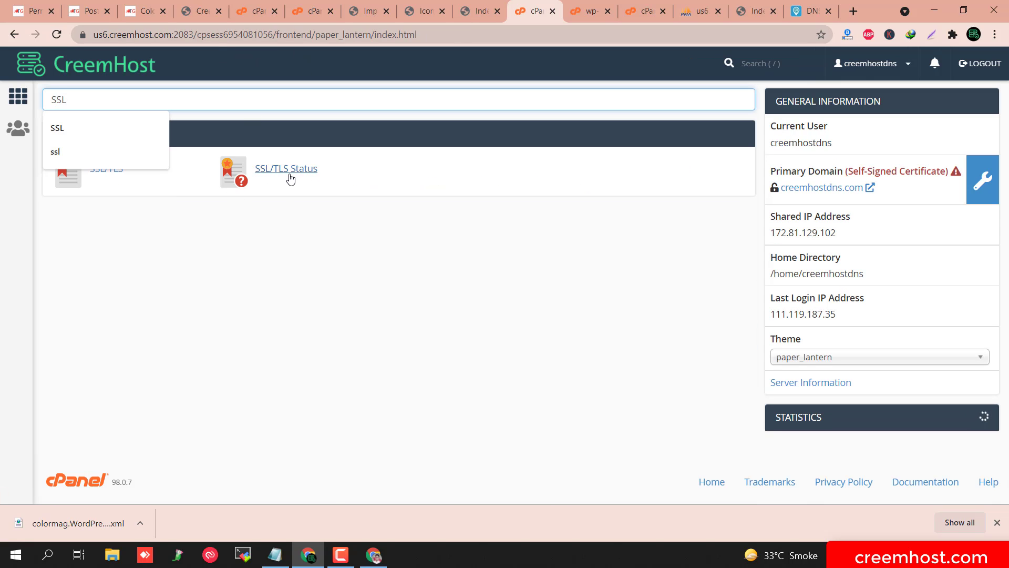
click(290, 178)
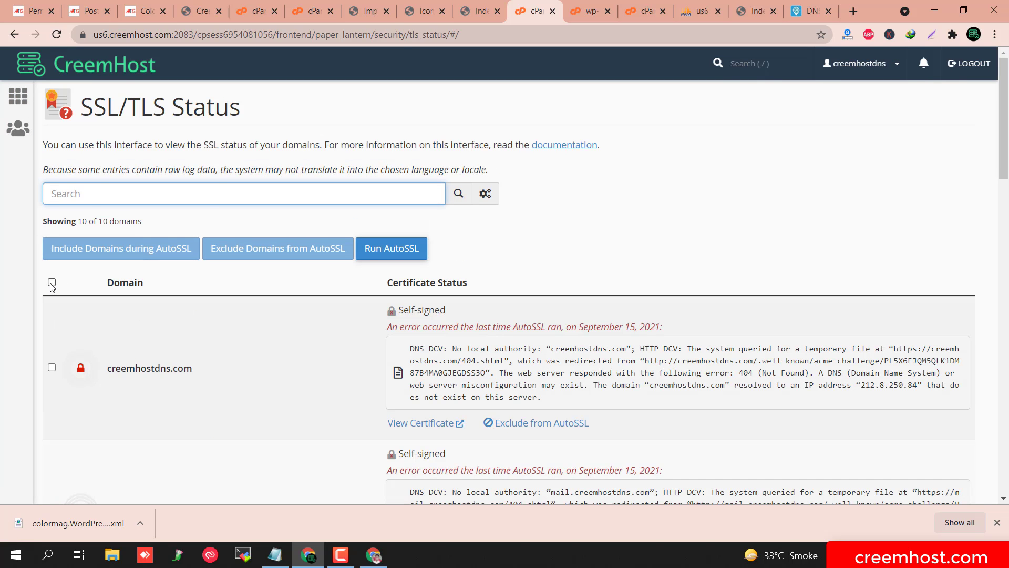
click(51, 283)
click(394, 251)
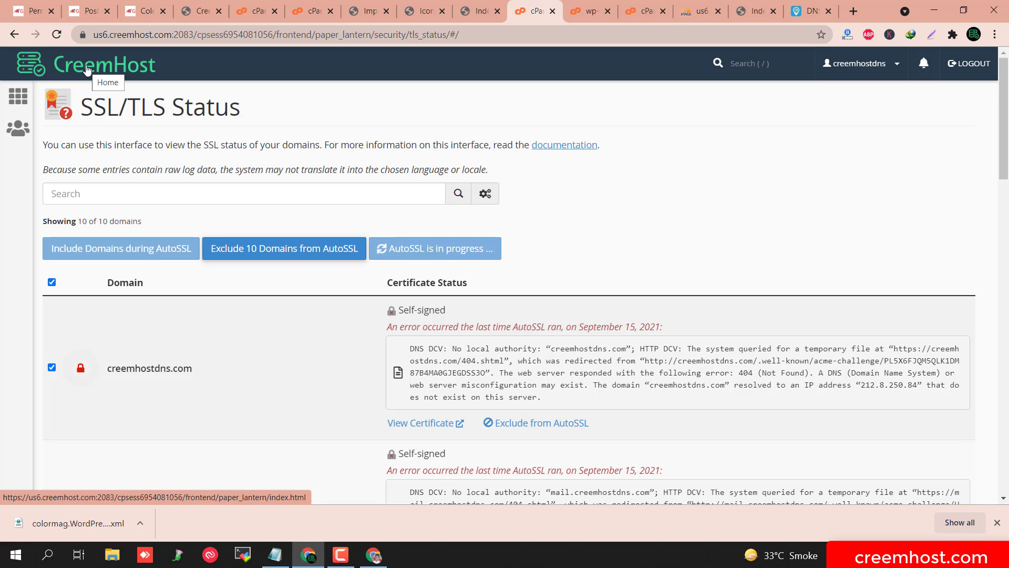
click(87, 69)
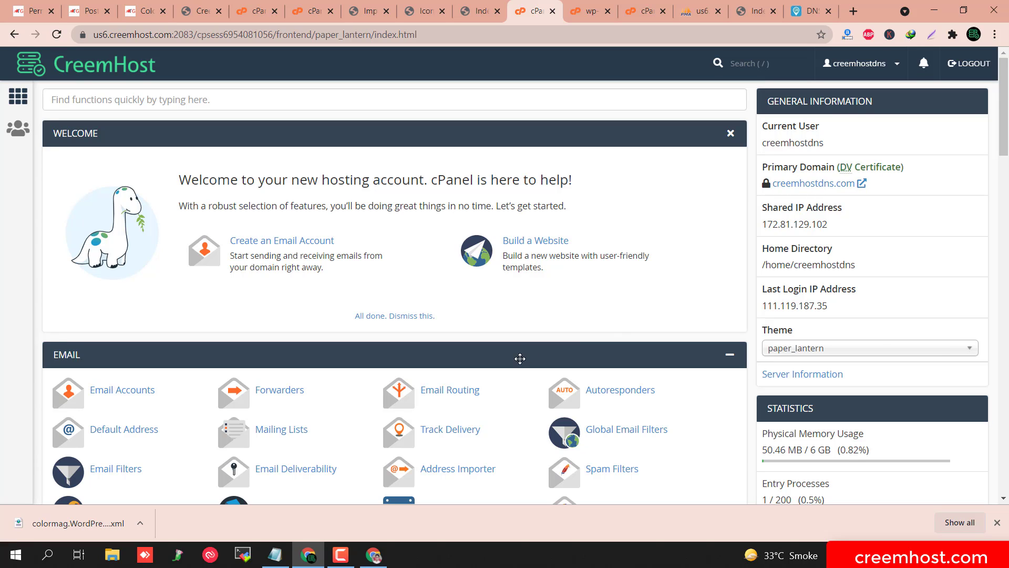
In another Chrome profile, load creemhostdns.com and open the 'Teens use apps to keep secrets?' post.
click(973, 34)
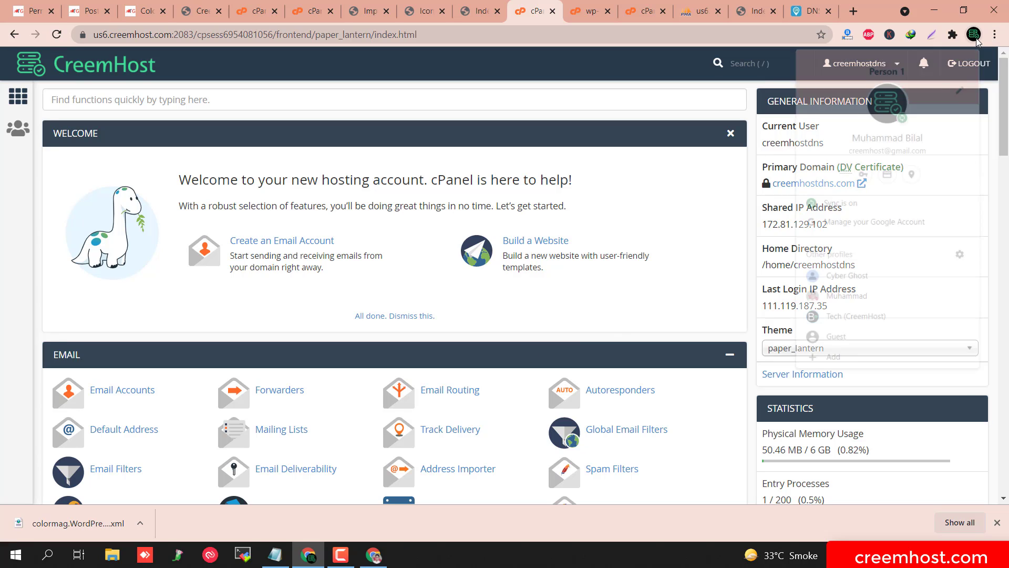
click(842, 279)
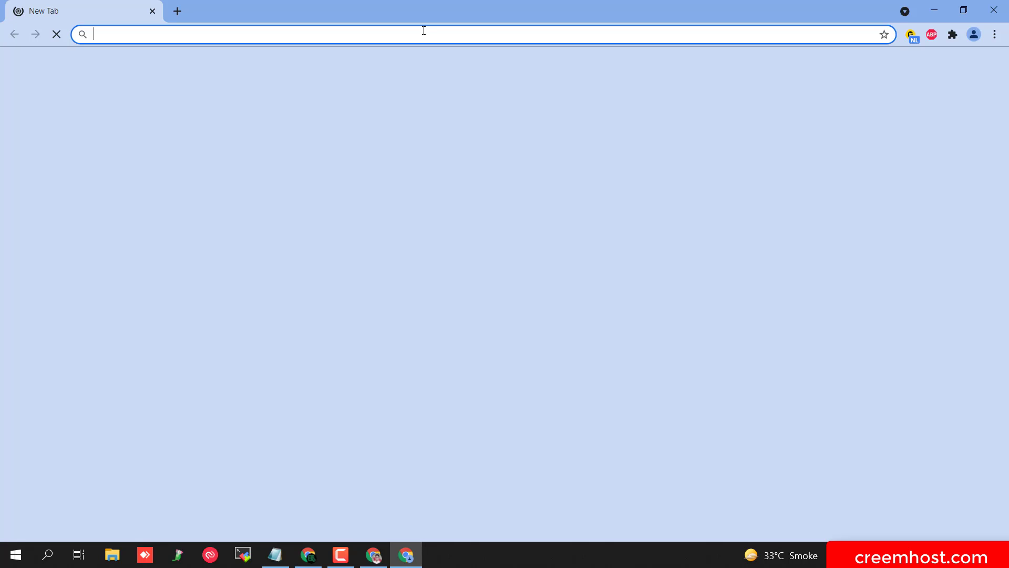
text(creemhostdns.com)
key(Return)
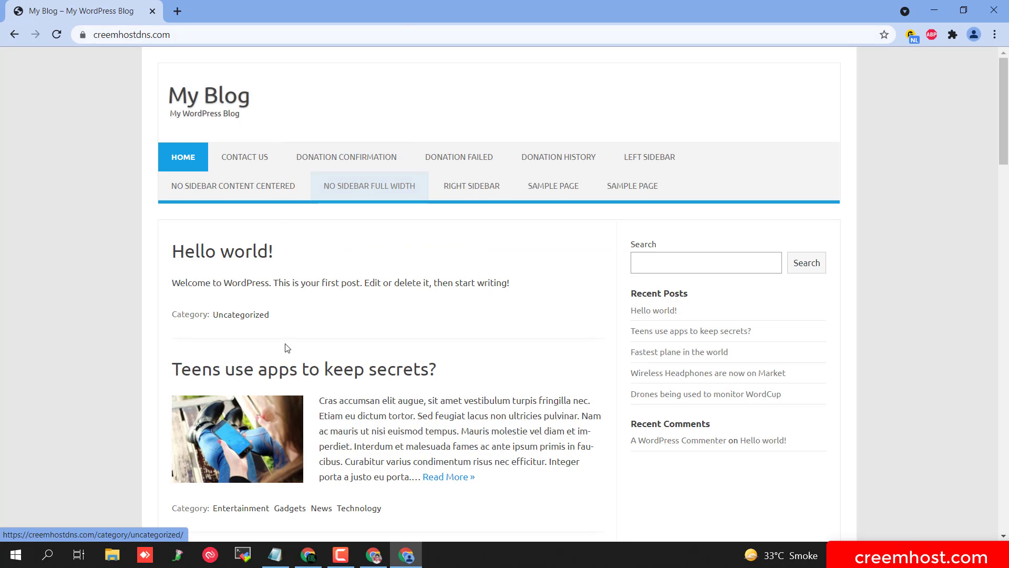
click(285, 375)
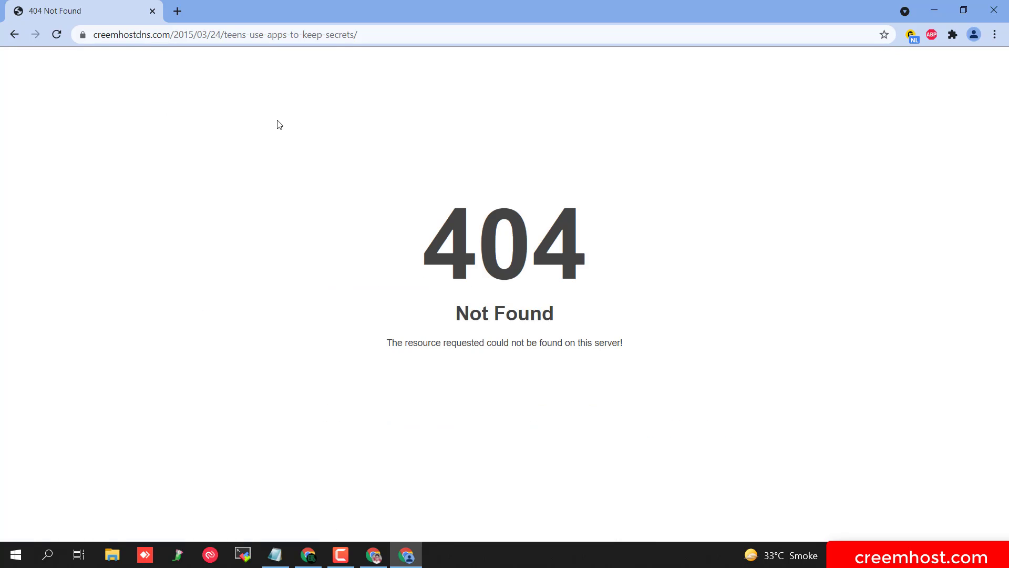
Replace the post path with wp-admin to reach the WordPress login page.
drag(174, 35, 634, 35)
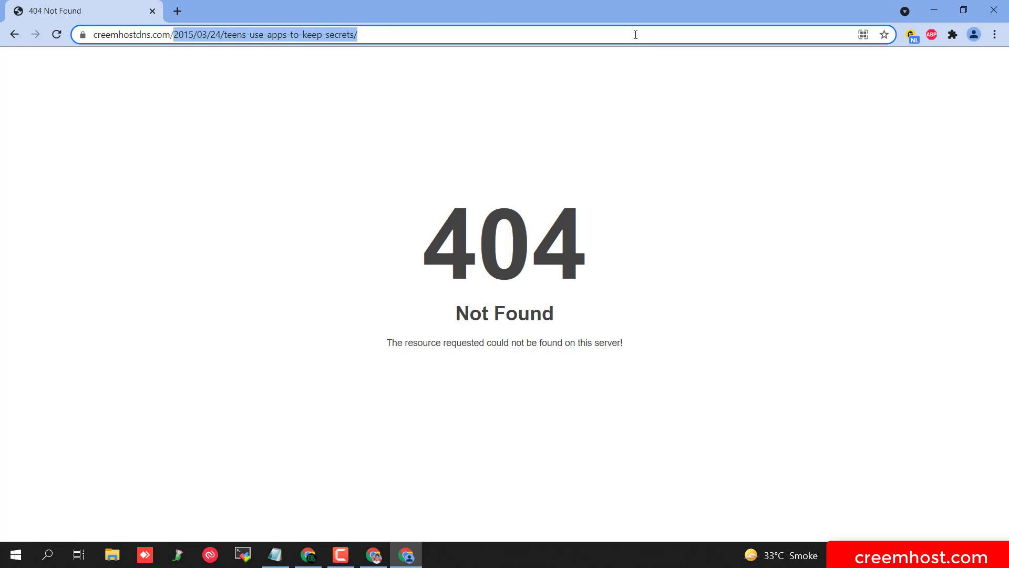
key(BackSpace)
text(wp-admin)
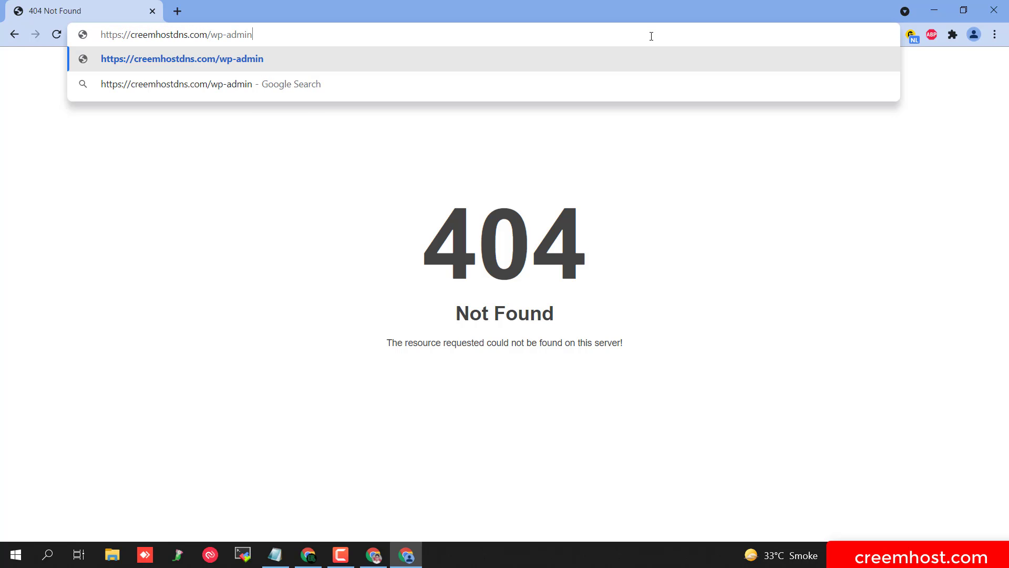
key(Return)
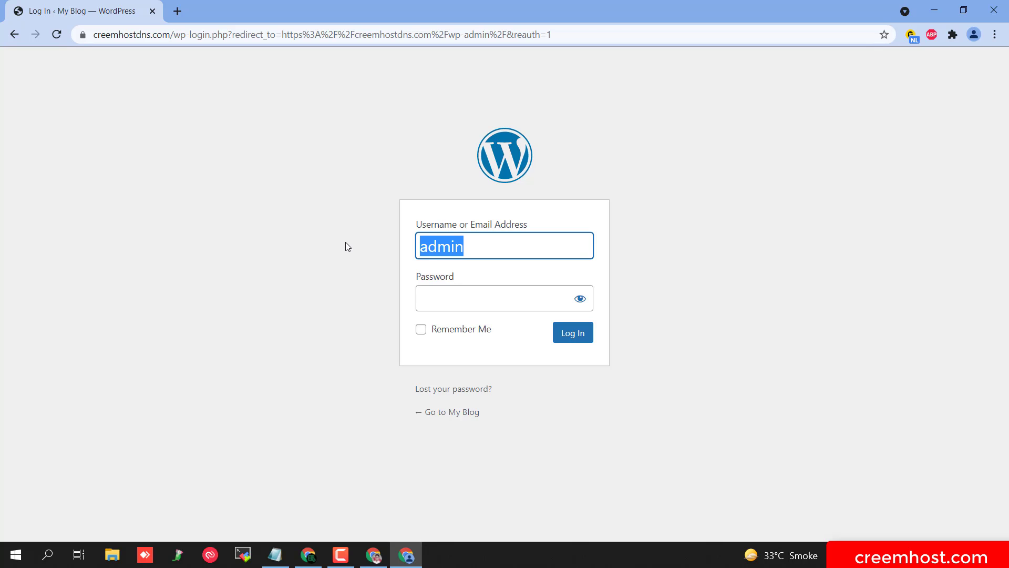
Log in to the WordPress dashboard with the admin password.
click(436, 298)
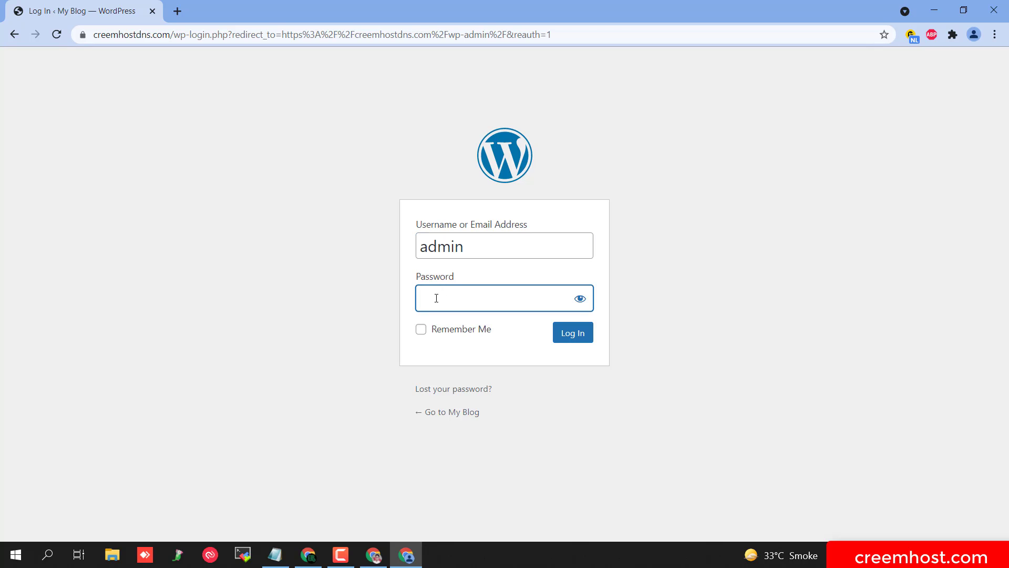
text(a)
click(580, 299)
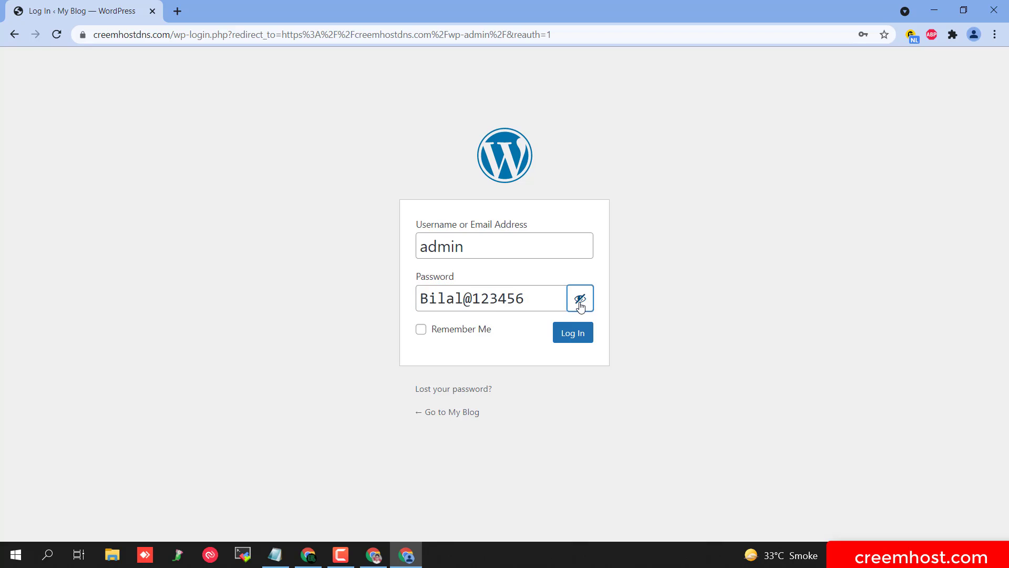
click(570, 336)
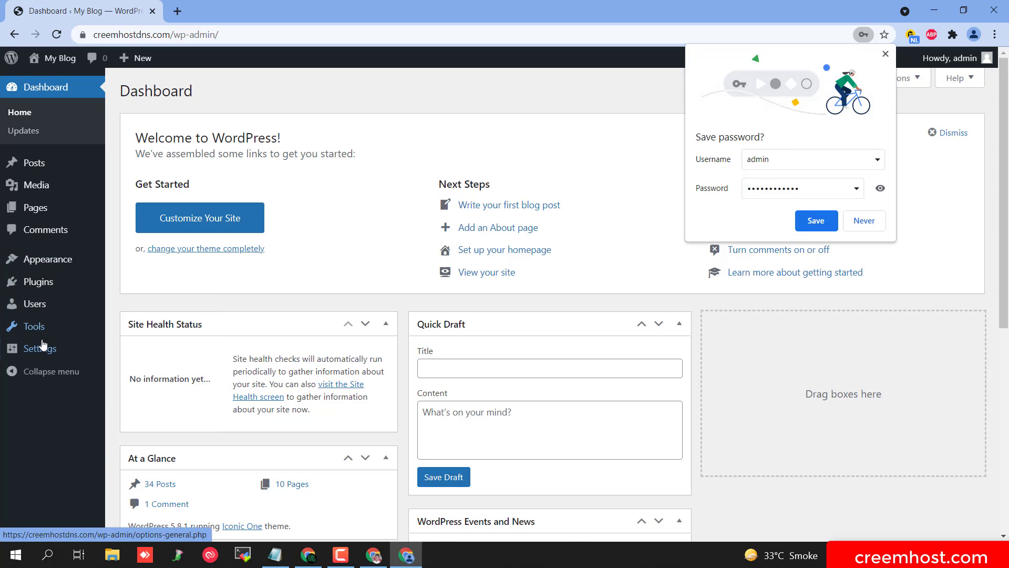
Re-save the Day and name permalink structure, then open the live site in a new tab.
mouse_move(42, 349)
click(142, 445)
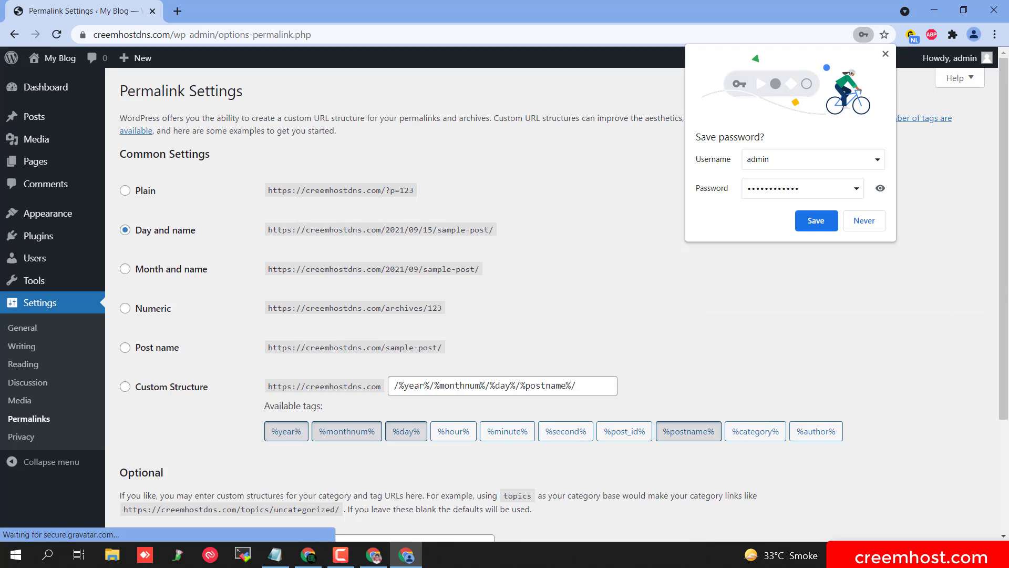
scroll(1007, 197, down, 1)
scroll(1007, 197, down, 3)
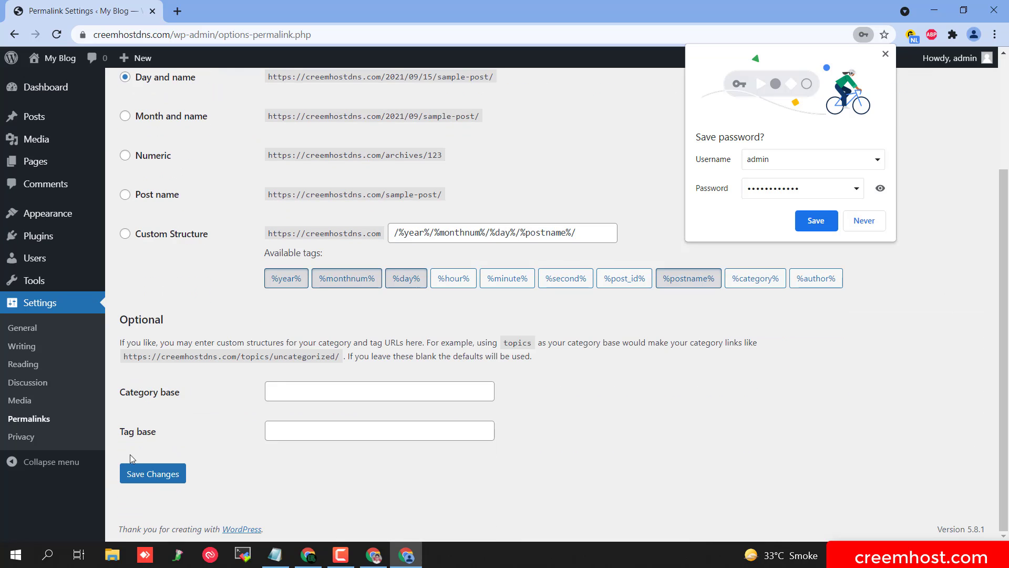
click(143, 475)
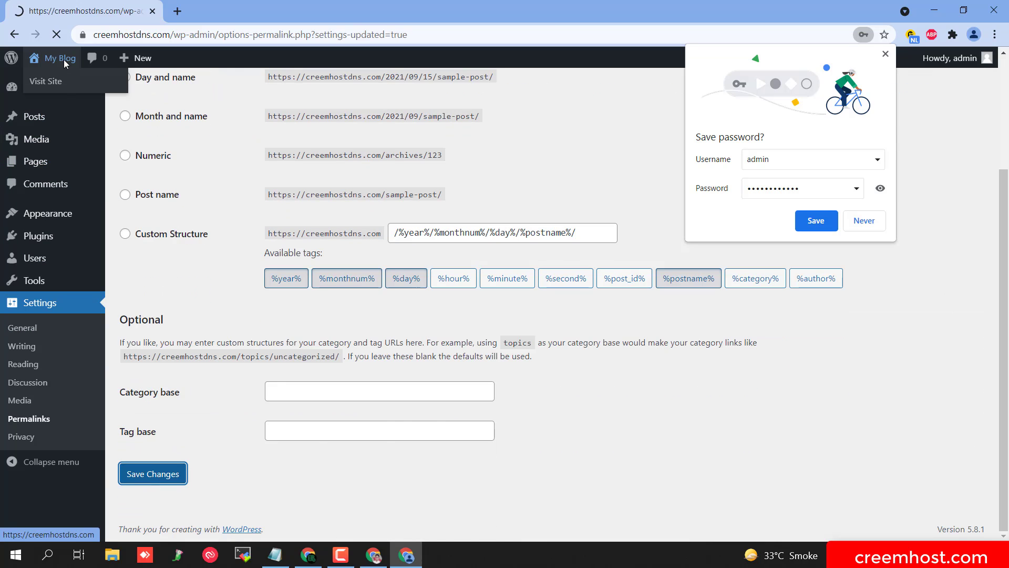
right_click(58, 82)
click(105, 92)
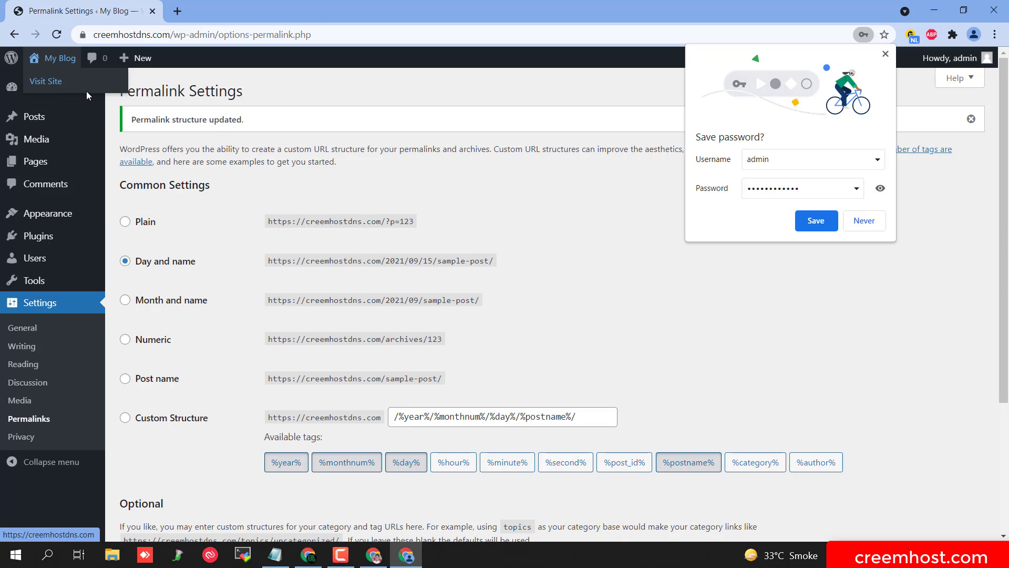
Open the 'Teens use apps to keep secrets?' post on the site, then return home.
click(200, 6)
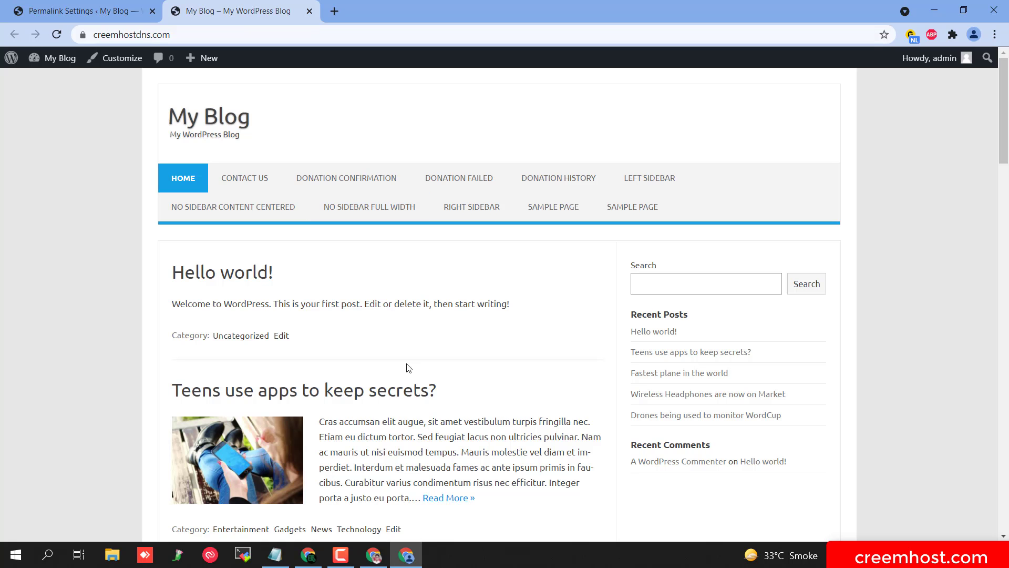
click(395, 387)
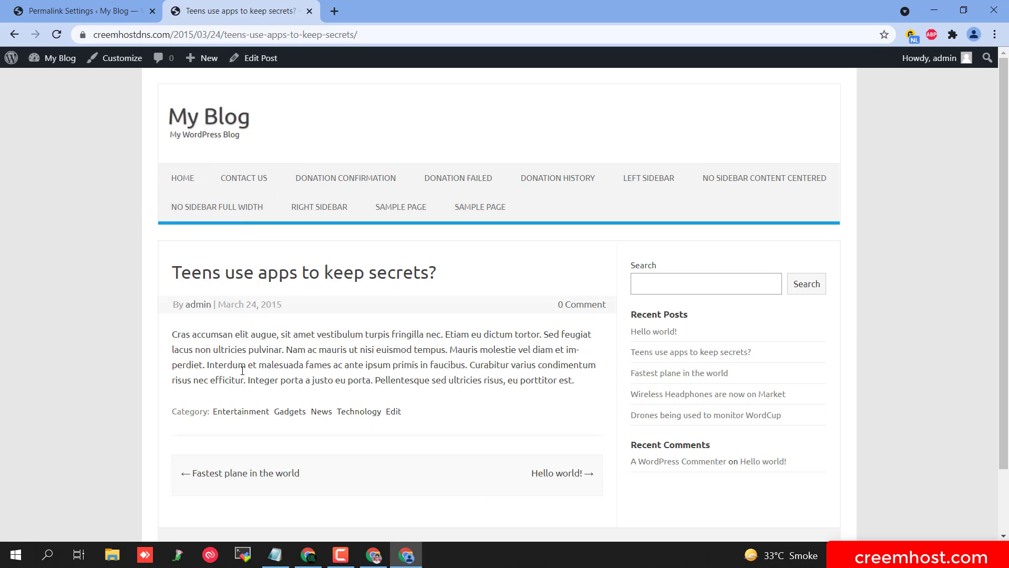
click(182, 178)
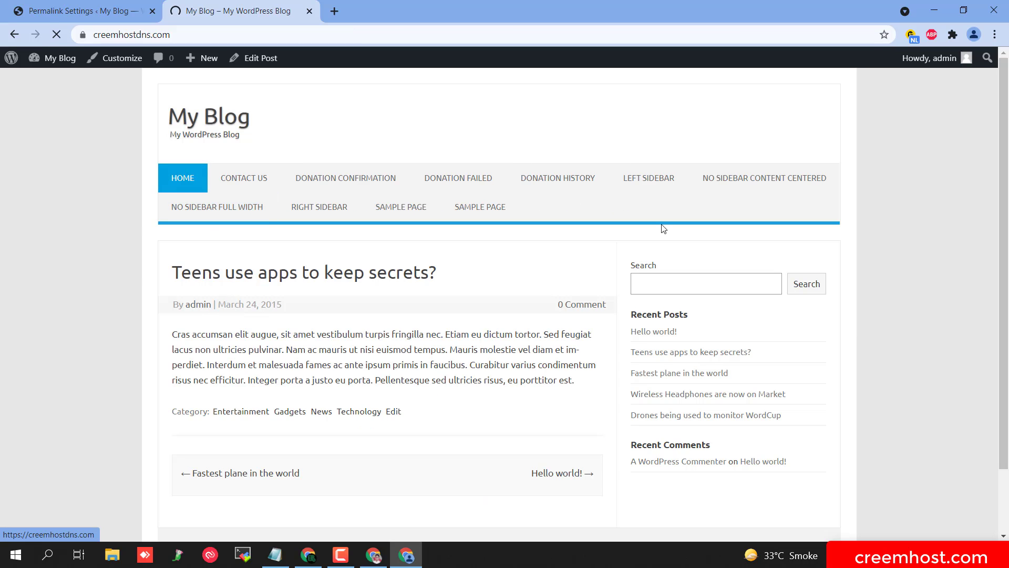
Open the 'Wireless Headphones are now on Market' post, then return to the front page.
scroll(800, 256, down, 10)
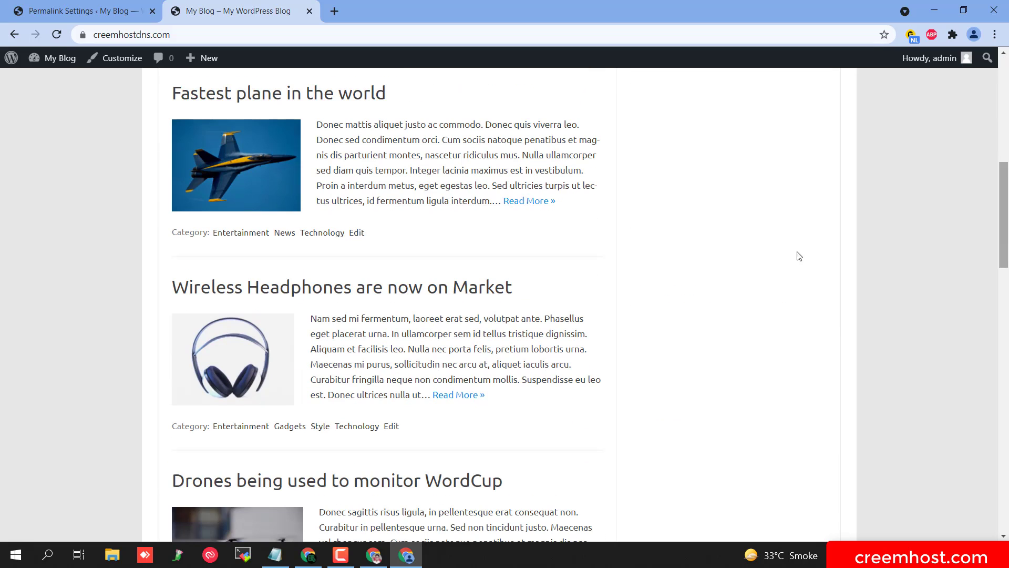
click(396, 288)
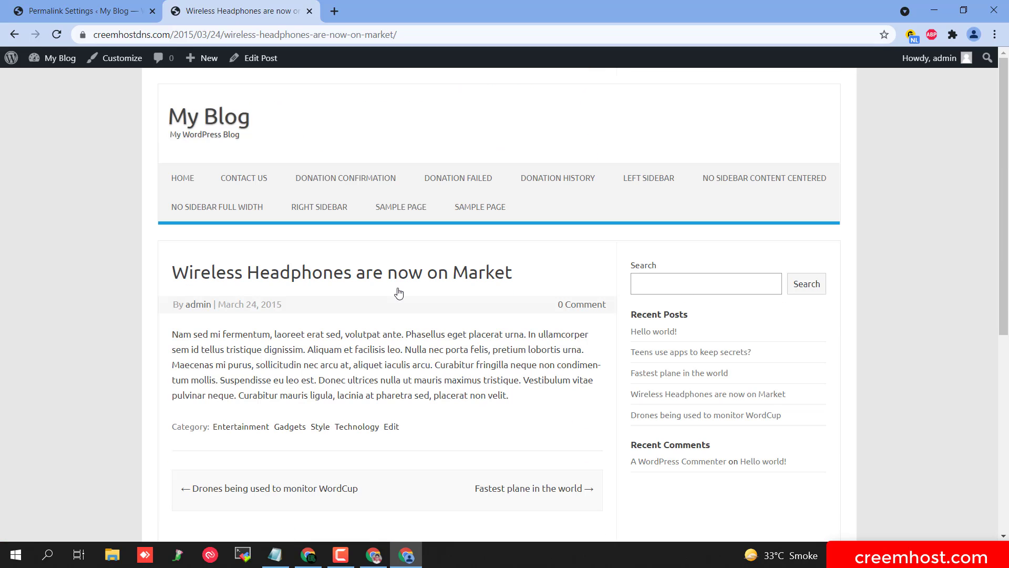
scroll(399, 293, down, 8)
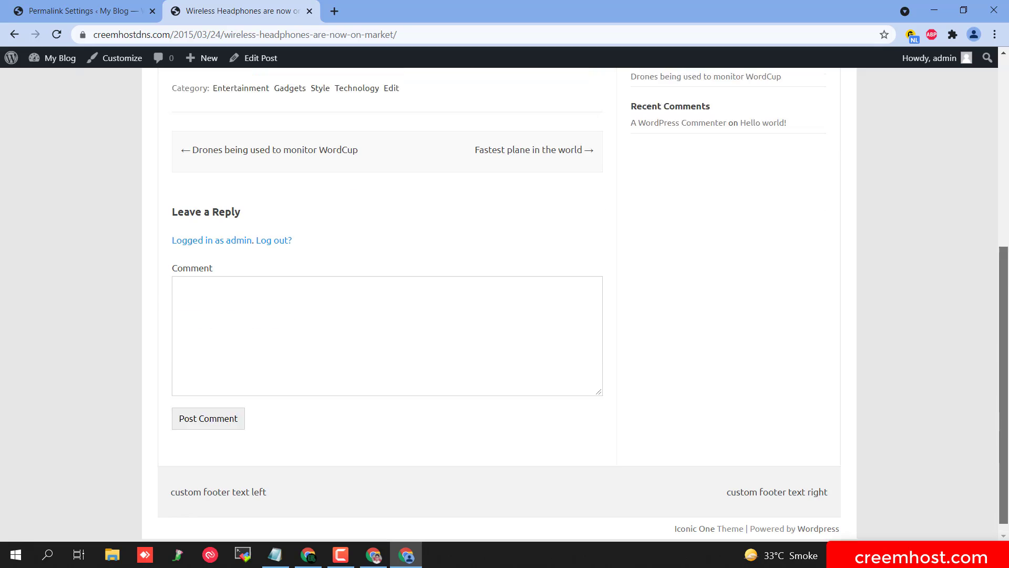
scroll(398, 294, up, 10)
click(176, 179)
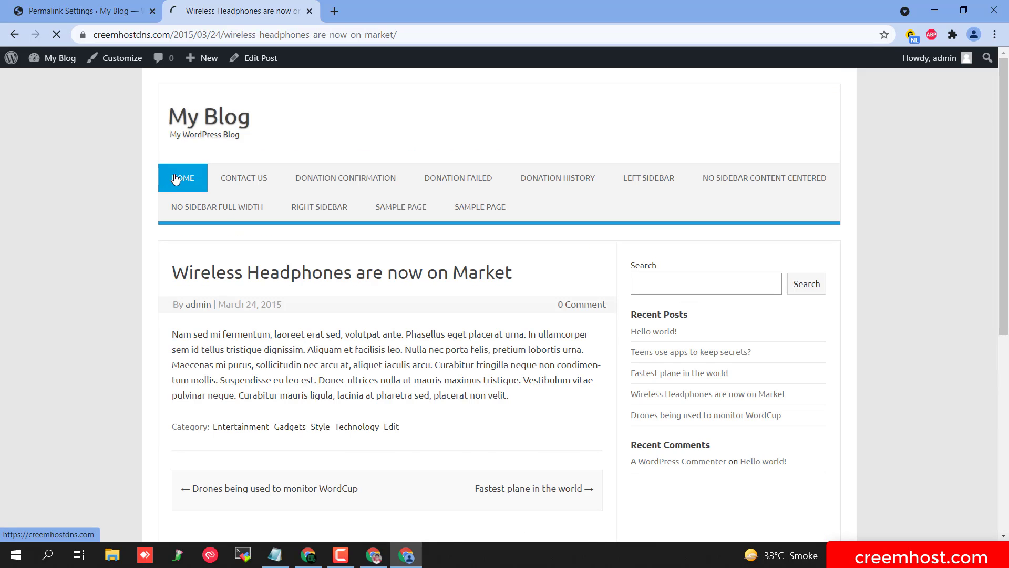